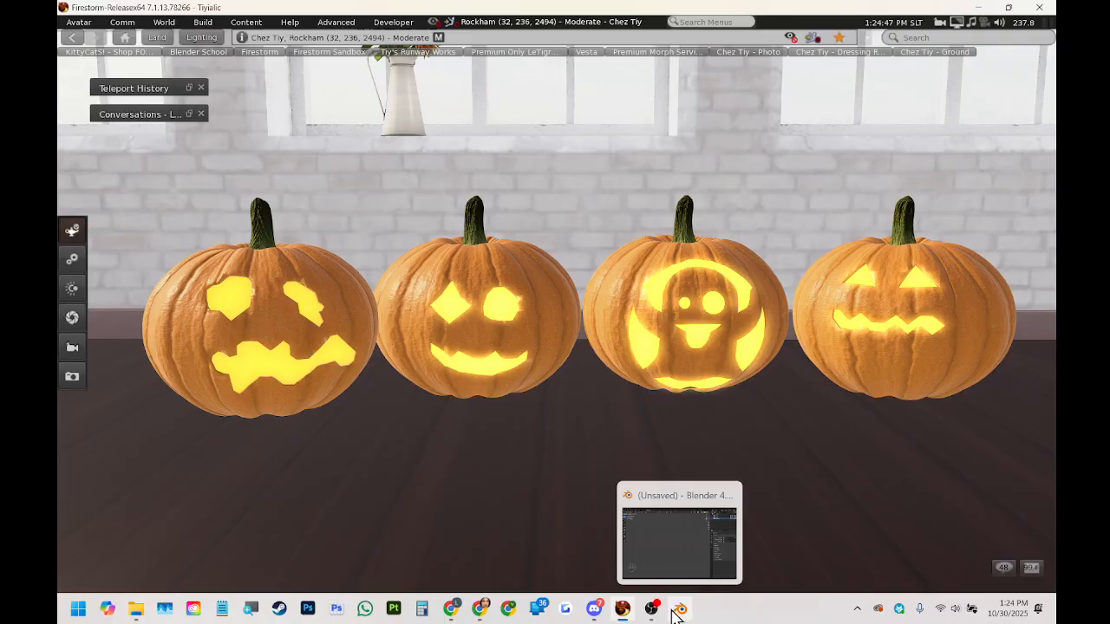
# - Switch to Blender and look through the pumpkin project files in the Pumpkin folder
pyautogui.click(678, 609)
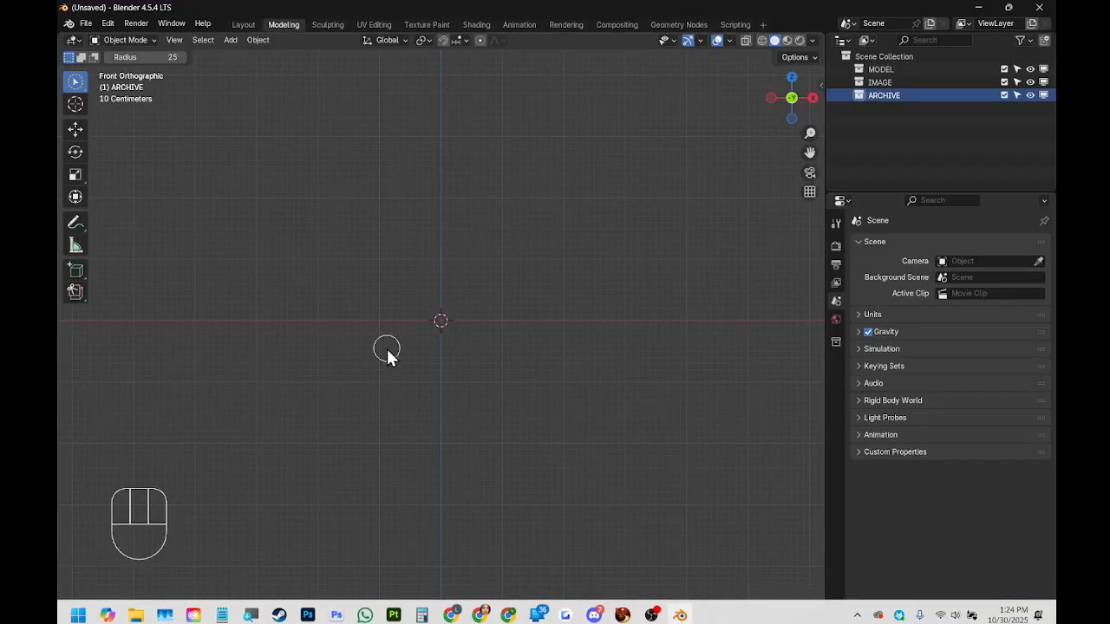
pyautogui.moveTo(58, 162); pyautogui.dragTo(459, 160)
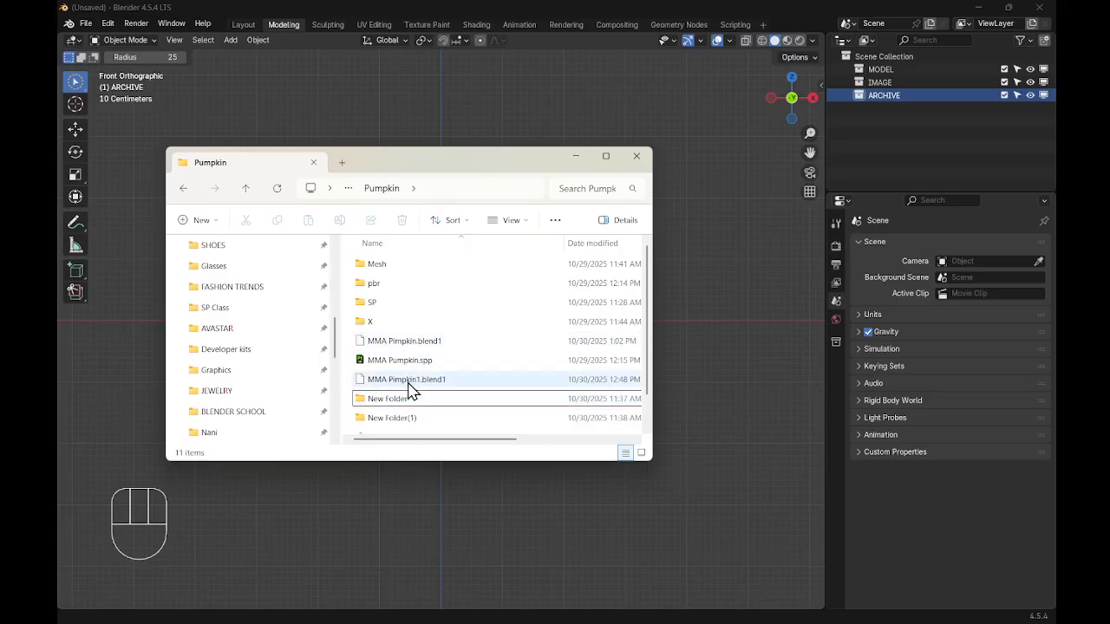
pyautogui.moveTo(487, 166); pyautogui.dragTo(58, 170)
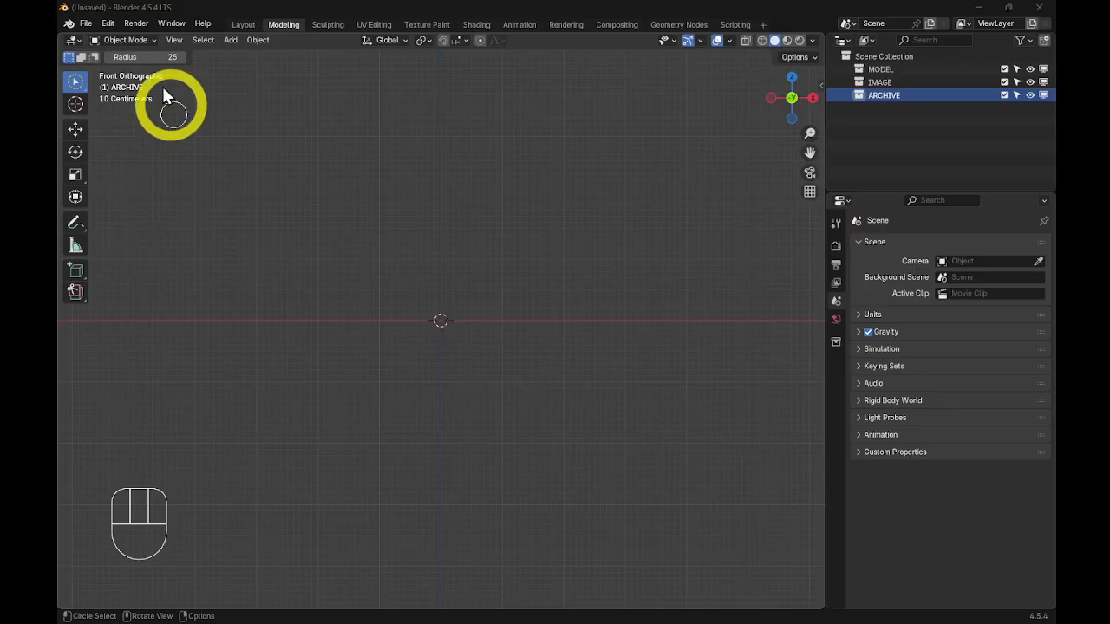
pyautogui.click(86, 24)
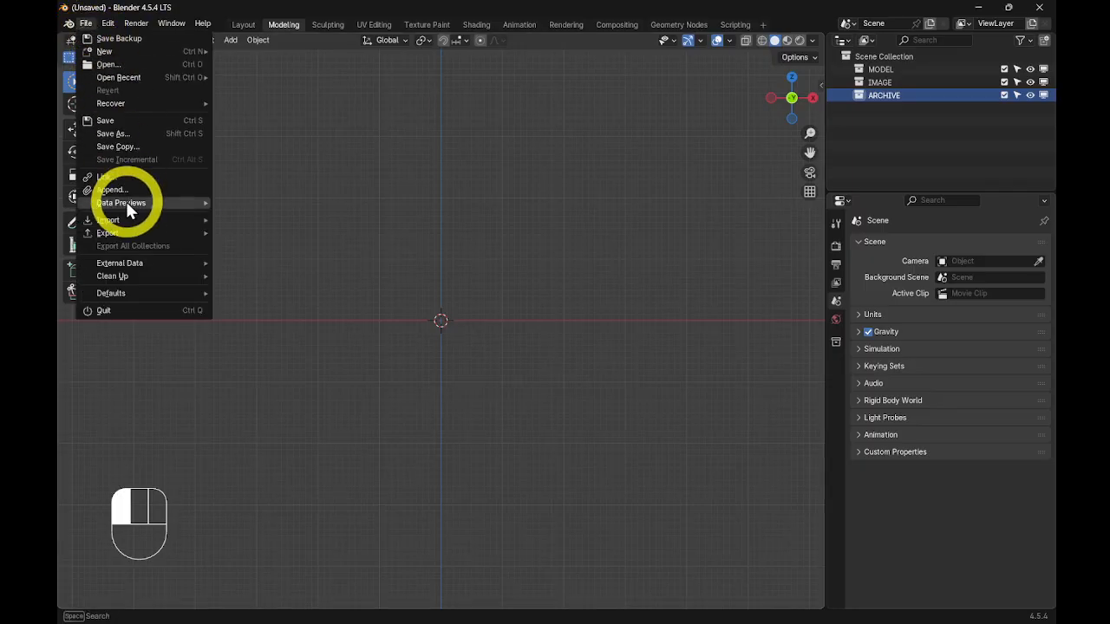
pyautogui.click(96, 63)
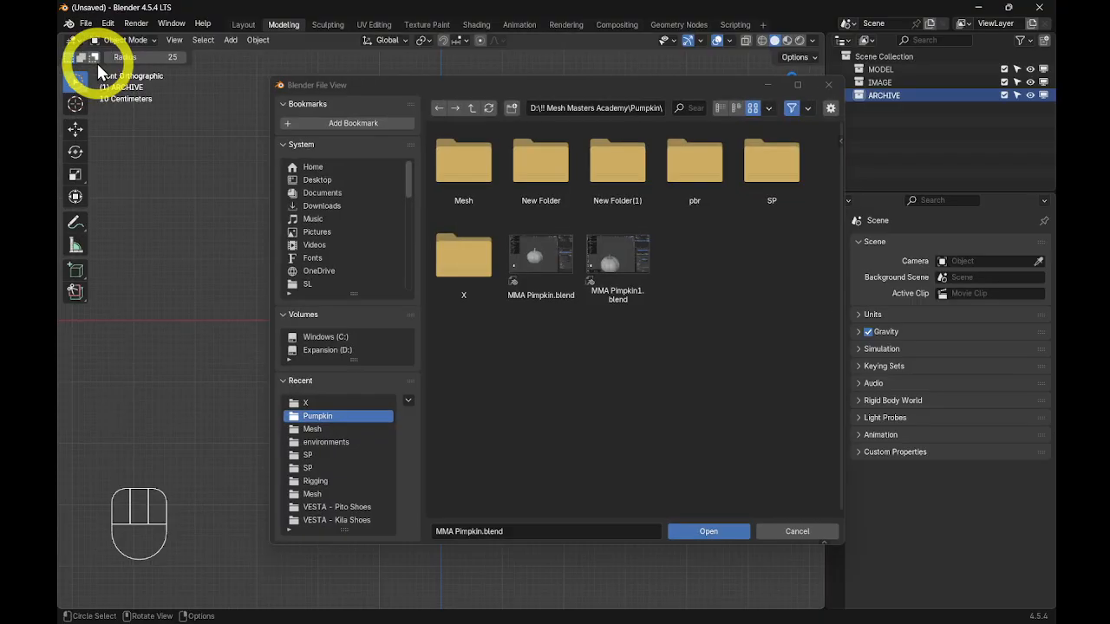
pyautogui.click(318, 205)
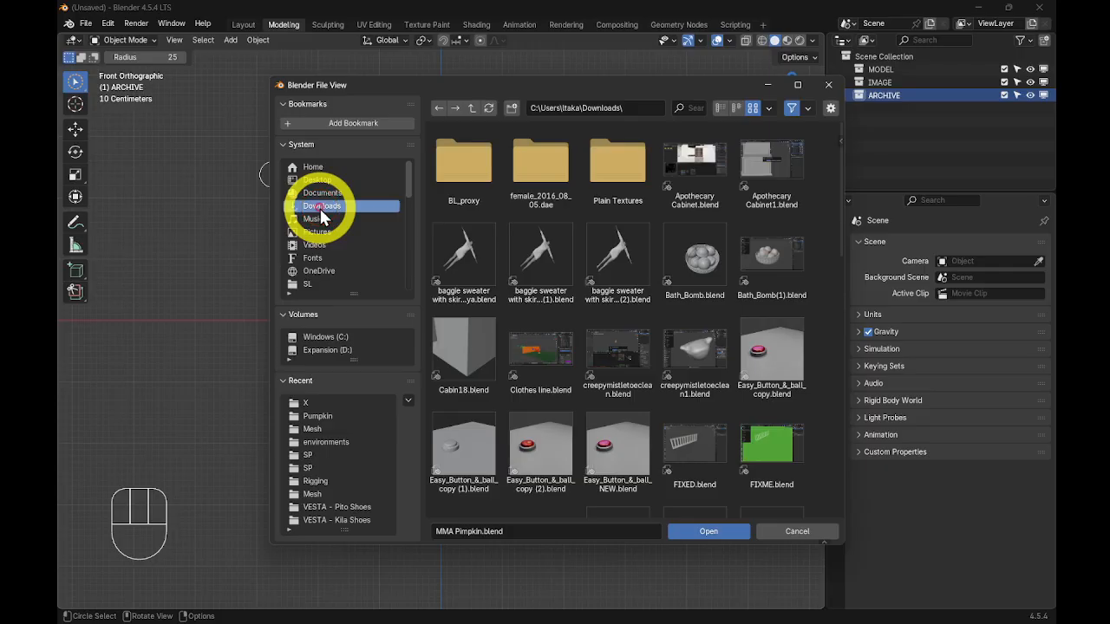
pyautogui.click(719, 107)
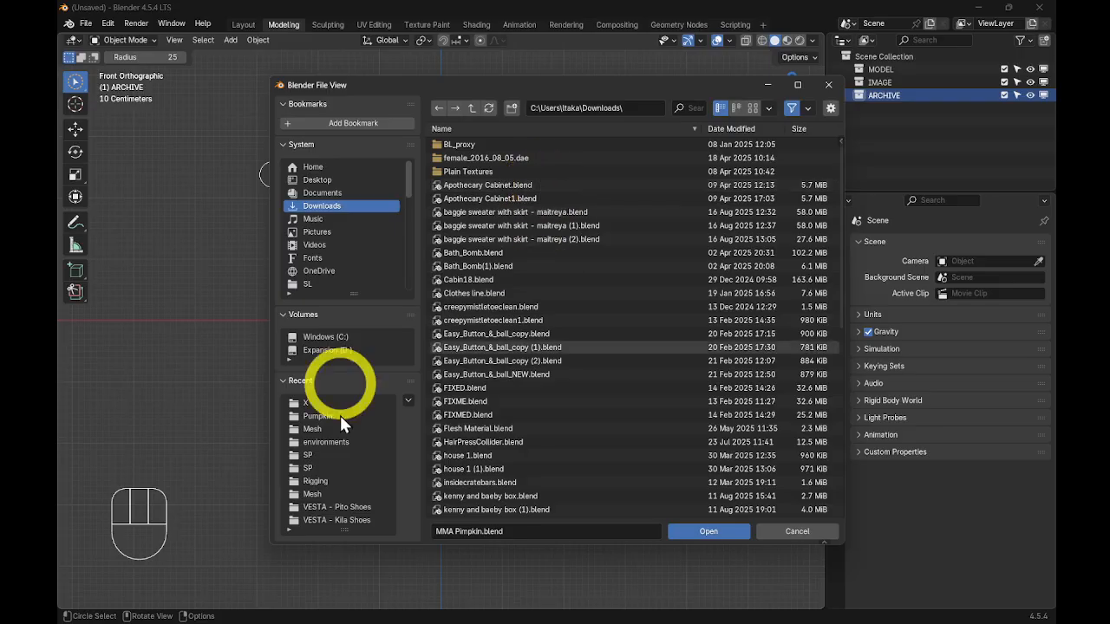
pyautogui.moveTo(1055, 251); pyautogui.dragTo(479, 216)
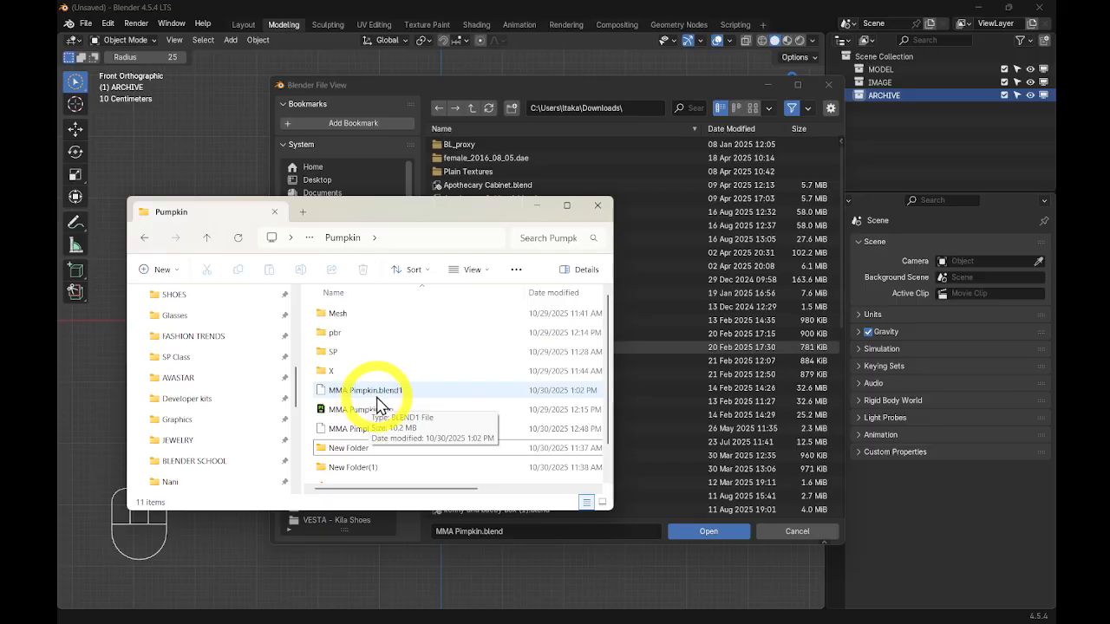
pyautogui.moveTo(425, 211); pyautogui.dragTo(0, 200)
pyautogui.click(828, 84)
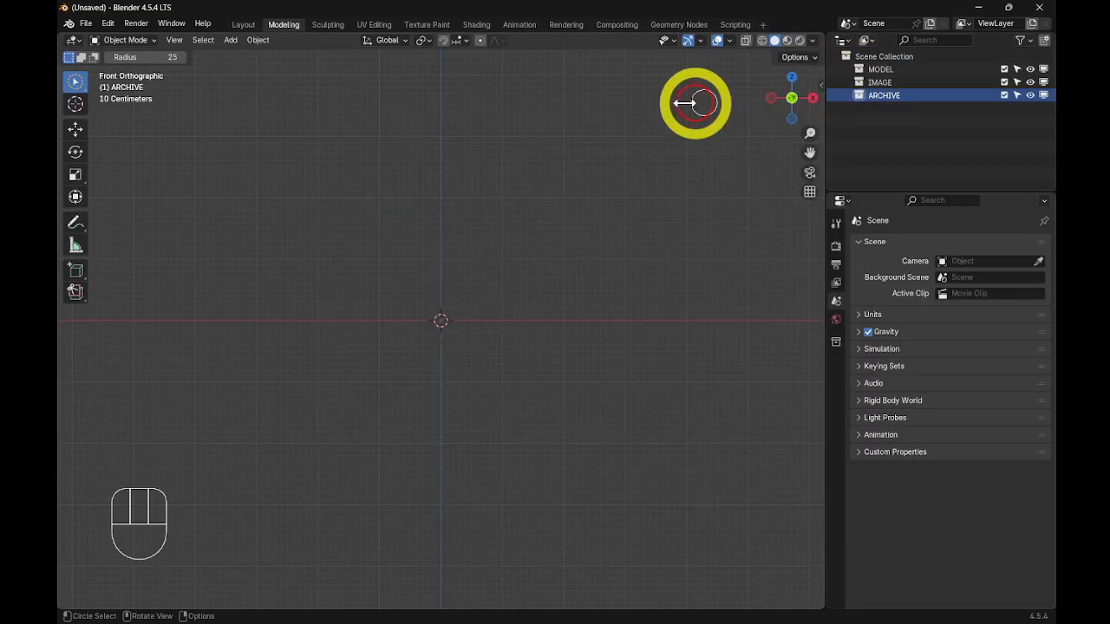
# - Open the recent file MMA Pimpkin1.blend
pyautogui.click(86, 24)
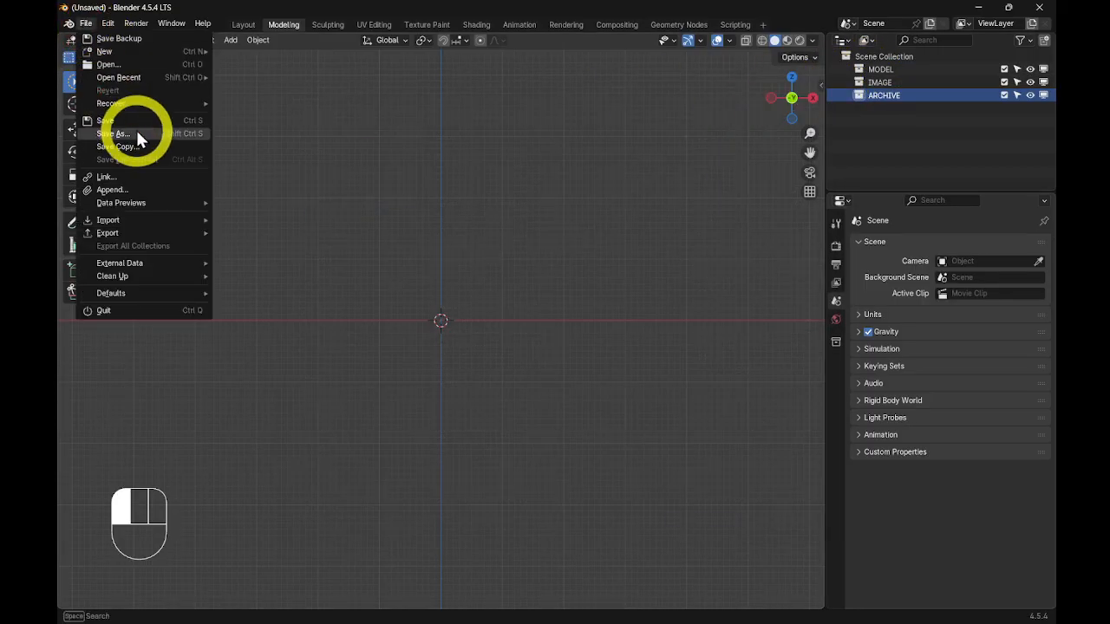
pyautogui.moveTo(127, 77)
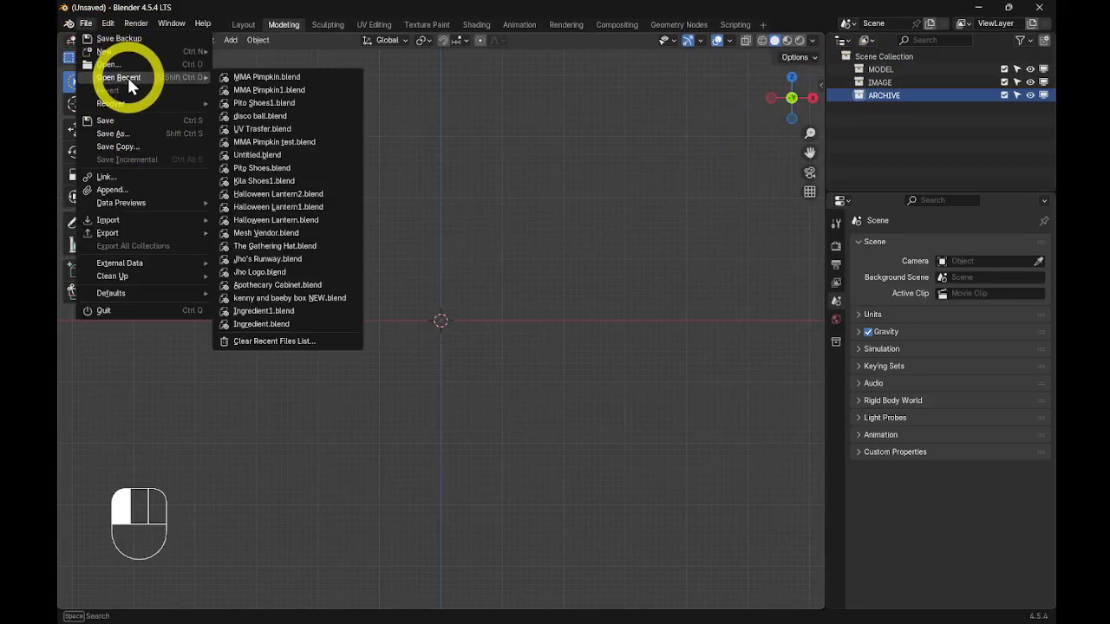
pyautogui.click(269, 88)
# - Put the outer pumpkin mesh in Object Mode and view it from the front
pyautogui.scroll(-4, 495, 248)
pyautogui.moveTo(495, 248); pyautogui.dragTo(601, 339, button='middle')
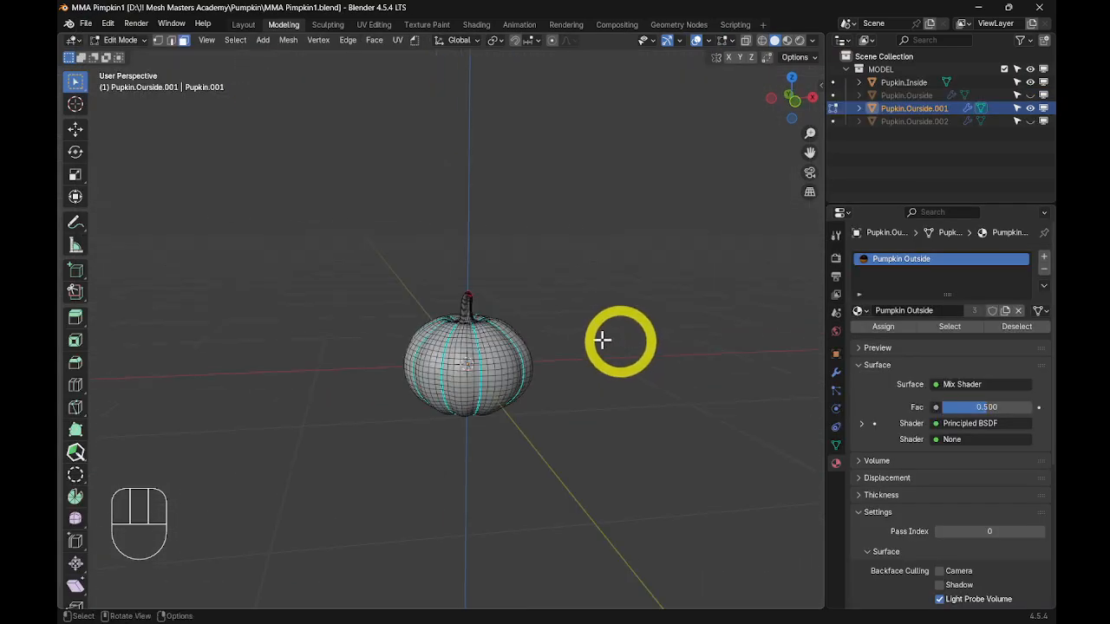
pyautogui.press('Tab')
pyautogui.moveTo(679, 345); pyautogui.dragTo(716, 351, button='middle')
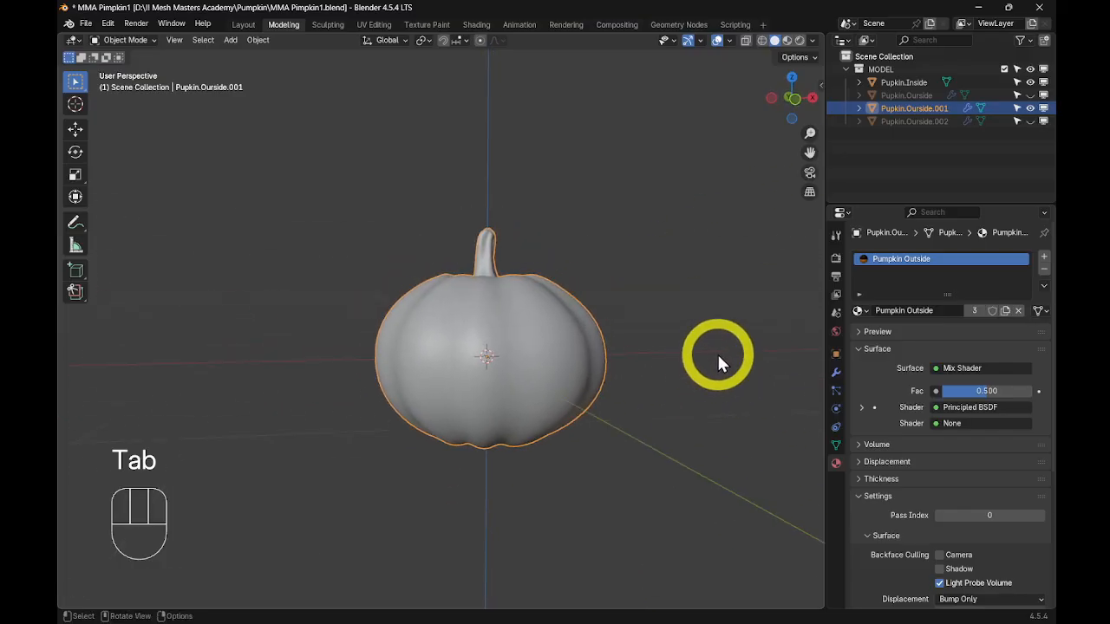
pyautogui.press('KP_1')
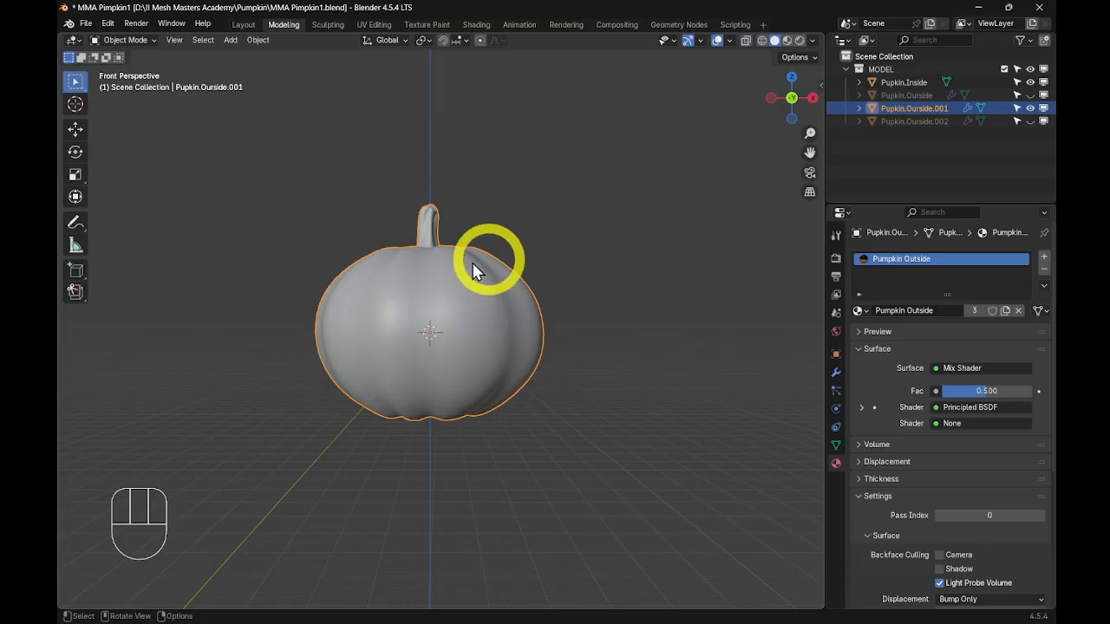
pyautogui.keyDown('shift'); pyautogui.moveTo(673, 495); pyautogui.dragTo(661, 495, button='middle'); pyautogui.keyUp('shift')
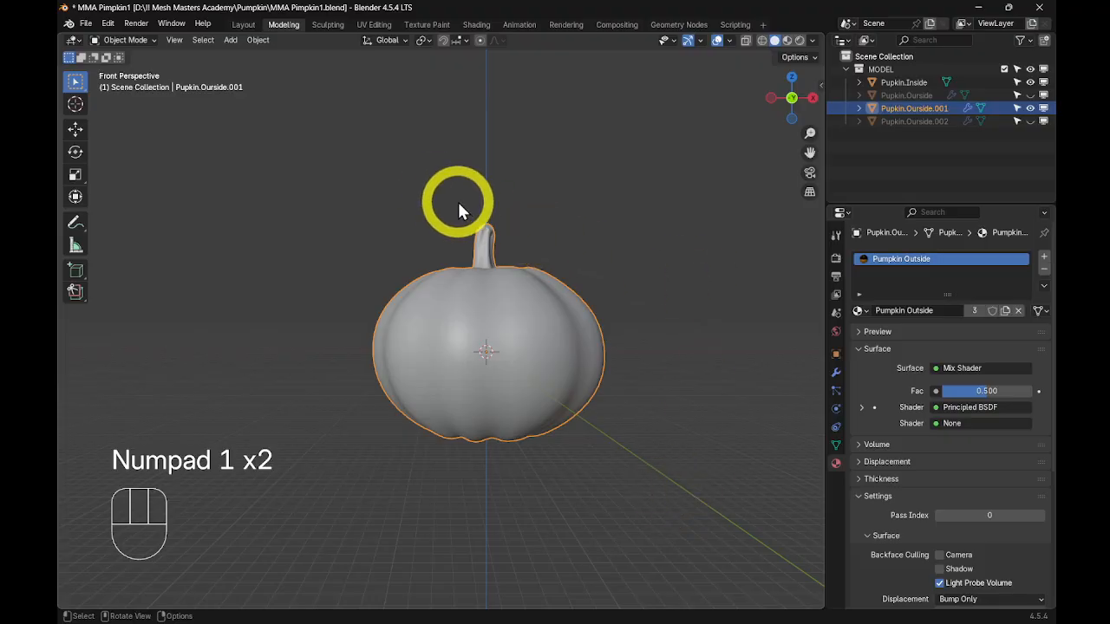
pyautogui.moveTo(465, 208); pyautogui.dragTo(491, 311, button='middle')
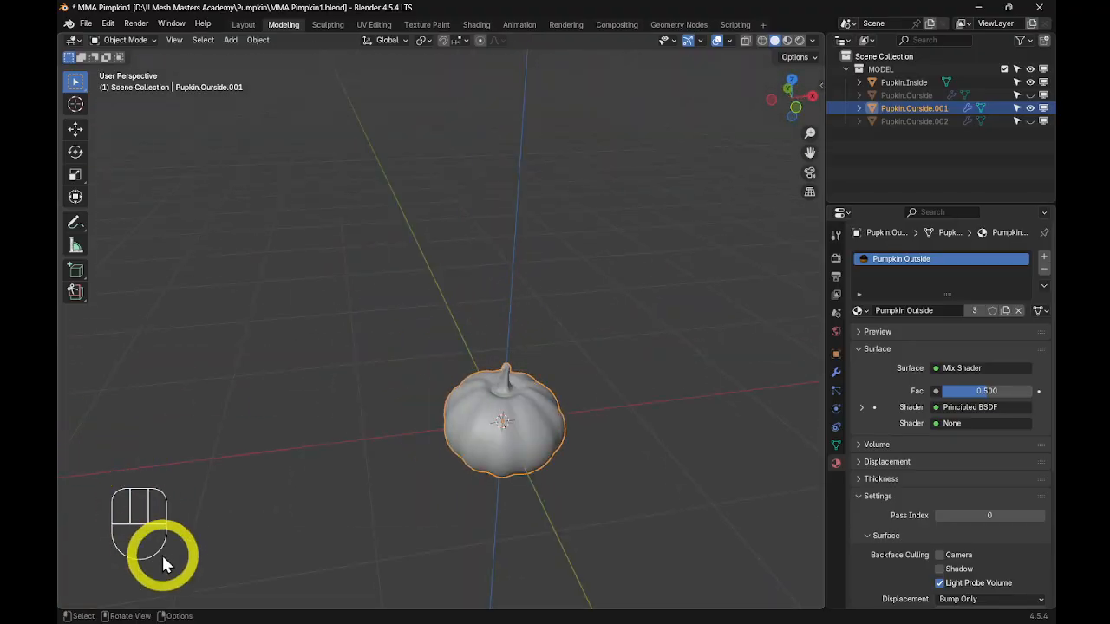
pyautogui.moveTo(615, 395); pyautogui.dragTo(568, 264, button='middle')
pyautogui.scroll(1, 569, 263)
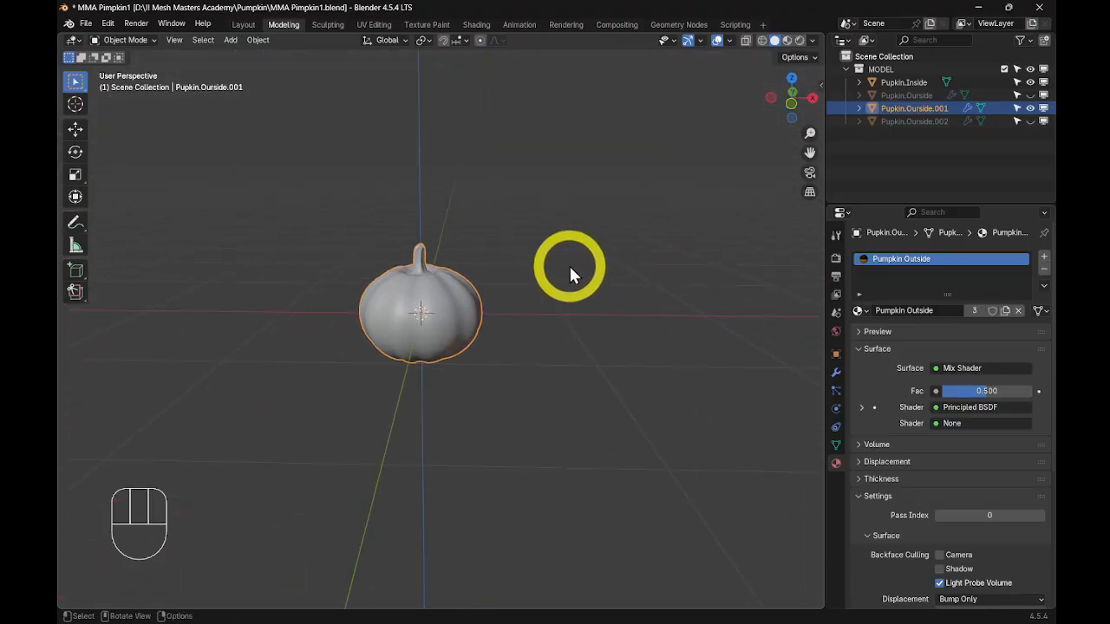
pyautogui.scroll(-6, 566, 273)
pyautogui.scroll(6, 565, 275)
pyautogui.scroll(4, 566, 278)
pyautogui.scroll(-4, 566, 277)
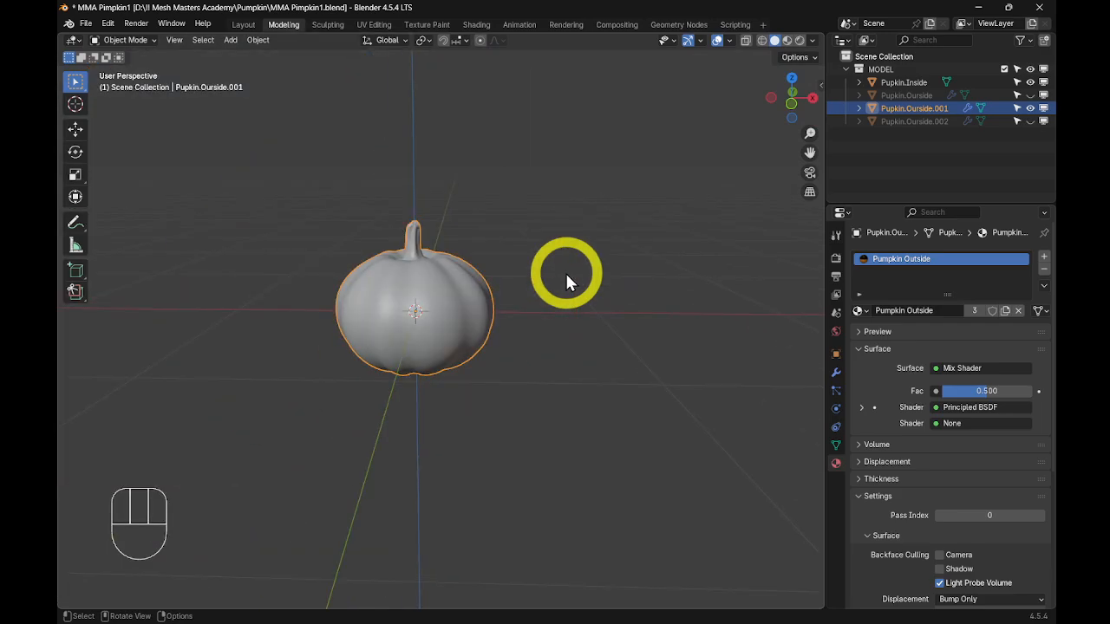
# - Return to the front view of the pumpkin and enter Edit Mode on its outer mesh
pyautogui.press('KP_1')
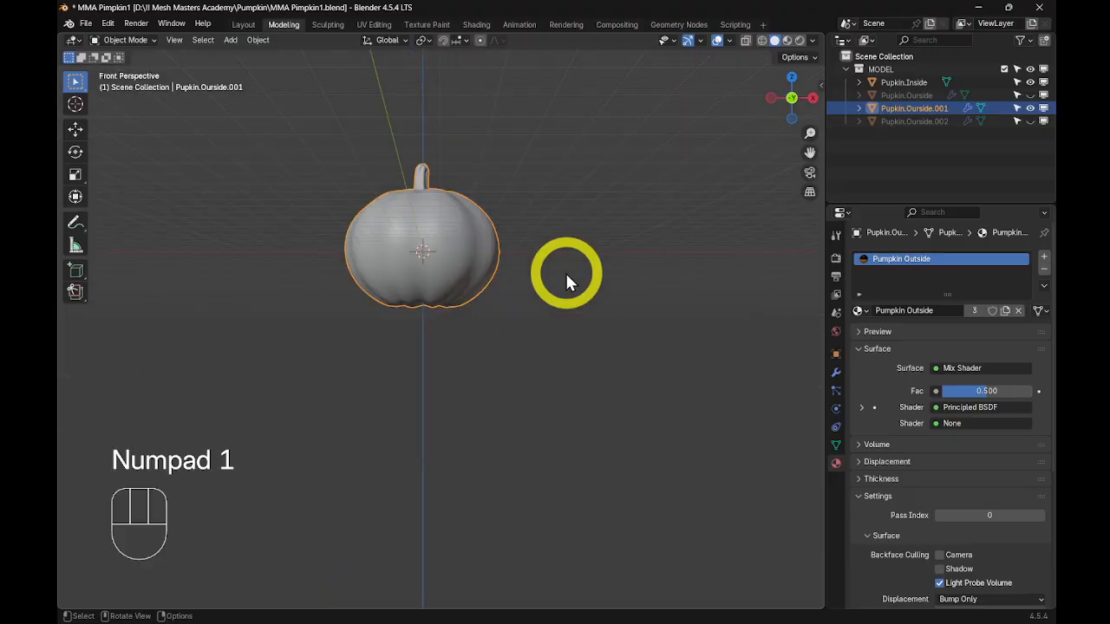
pyautogui.keyDown('shift'); pyautogui.moveTo(569, 242); pyautogui.dragTo(619, 325, button='middle'); pyautogui.keyUp('shift')
pyautogui.scroll(2, 666, 474)
pyautogui.keyDown('shift'); pyautogui.moveTo(656, 469); pyautogui.dragTo(622, 461, button='middle'); pyautogui.keyUp('shift')
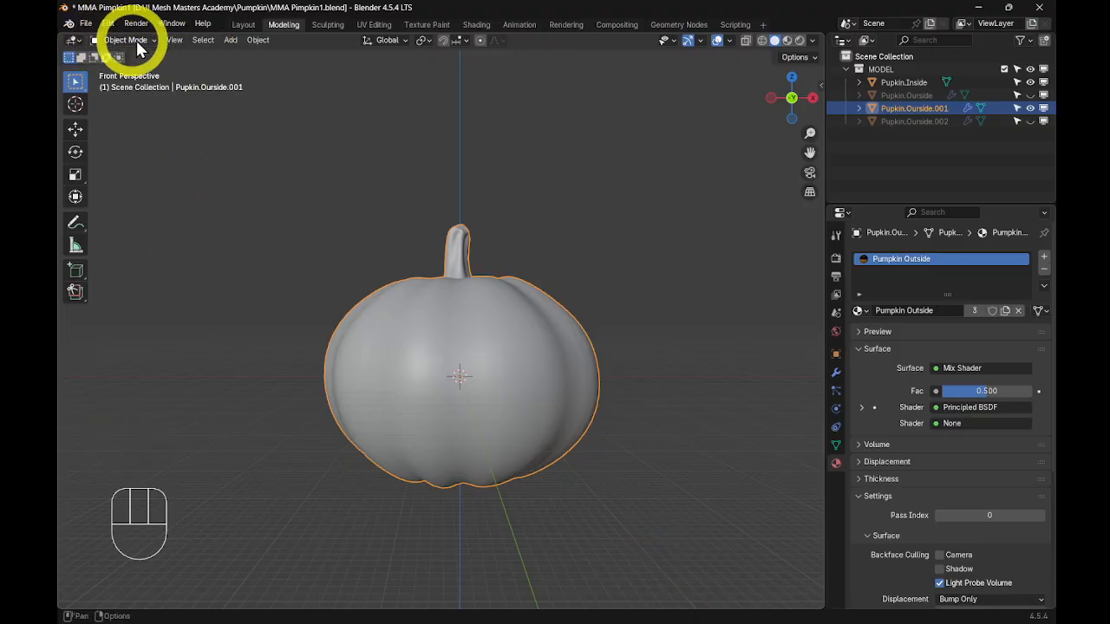
pyautogui.moveTo(130, 41); pyautogui.dragTo(120, 72)
pyautogui.moveTo(213, 609)
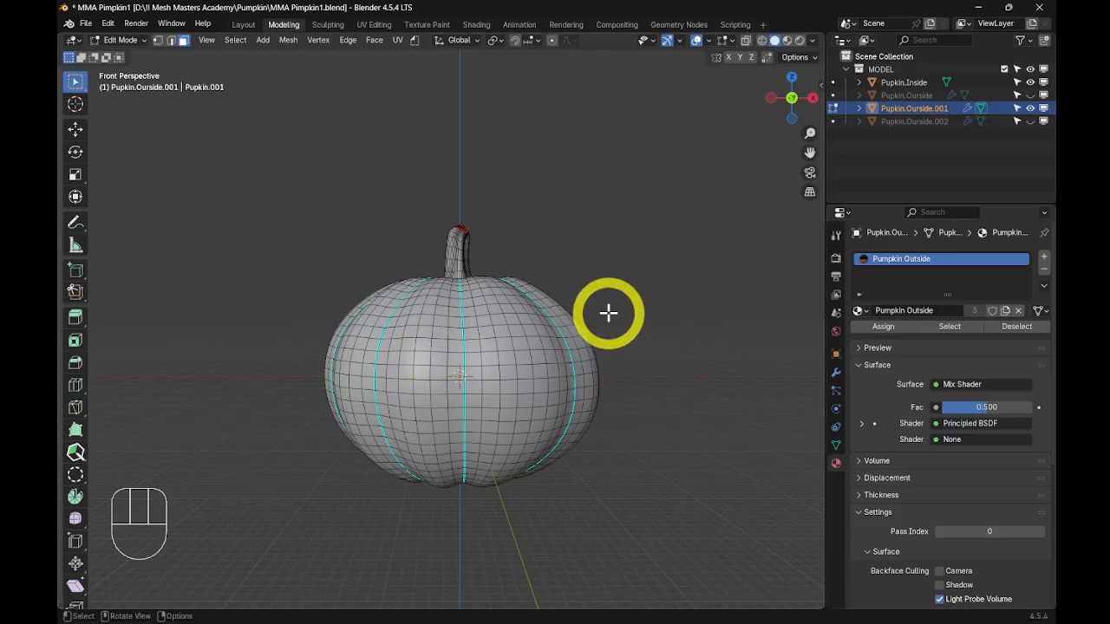
# - Cut a closed, irregular polygonal eye outline into the left half of the pumpkin's front with the Knife tool
pyautogui.press('k')
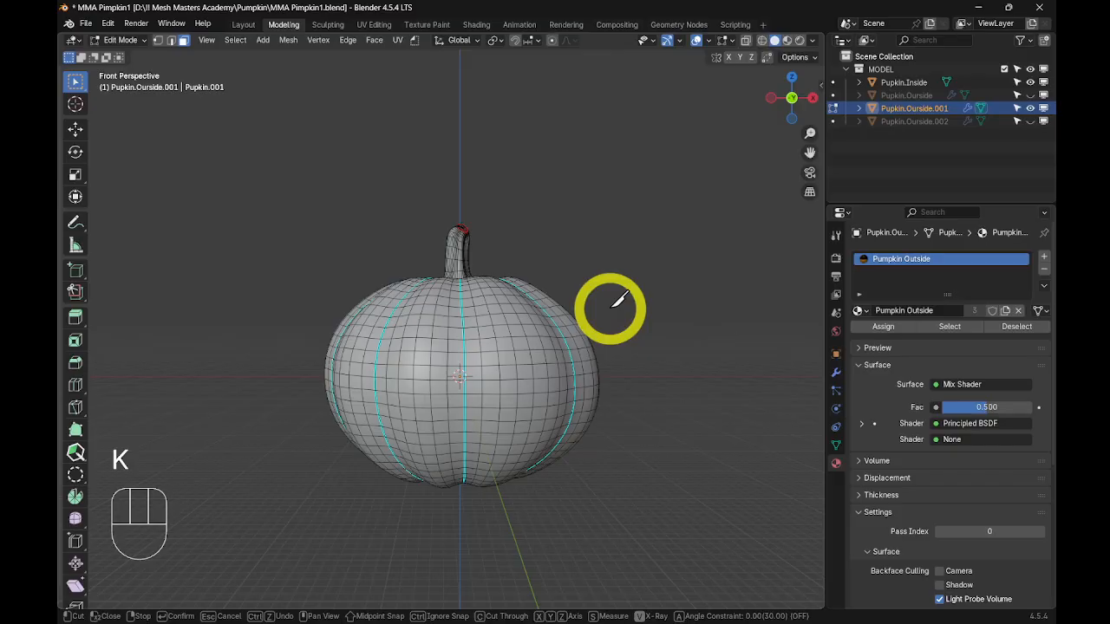
pyautogui.scroll(5, 411, 427)
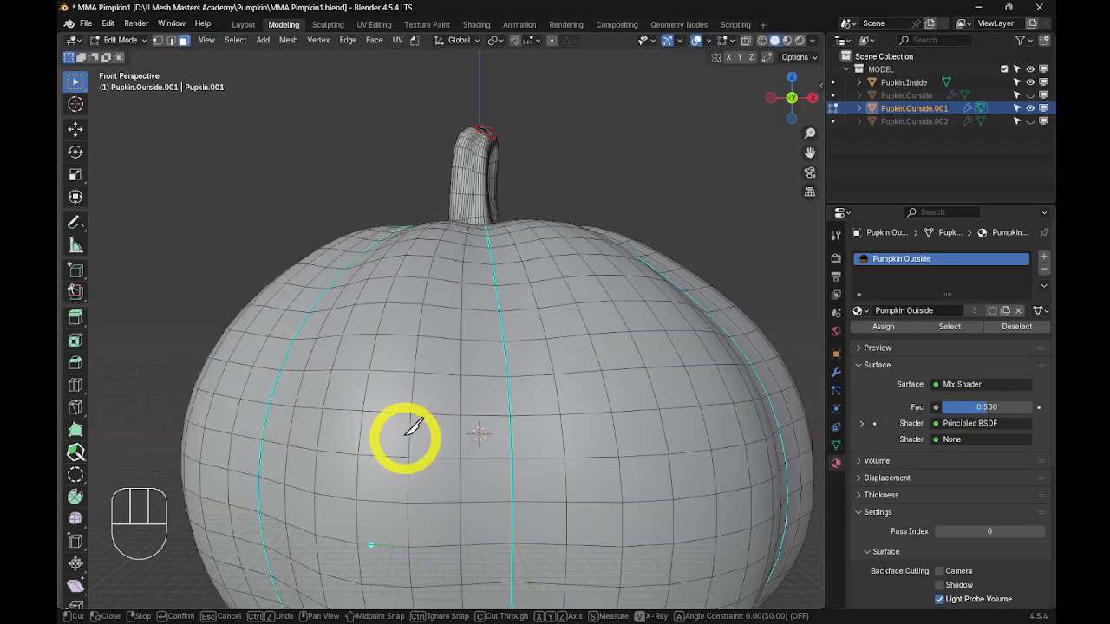
pyautogui.scroll(-4, 425, 368)
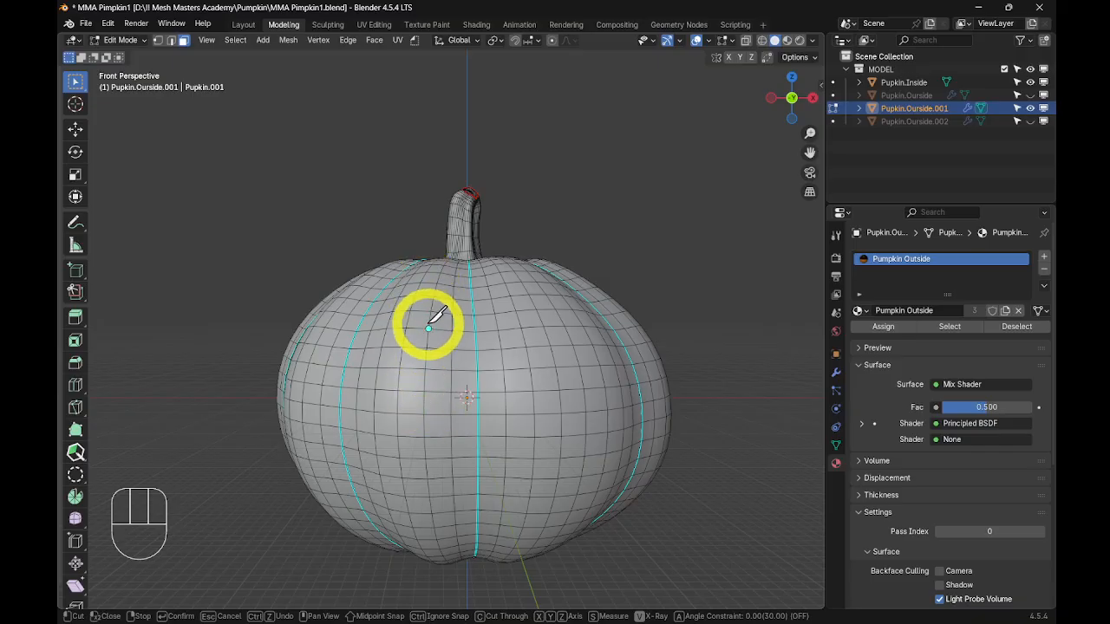
pyautogui.click(406, 343)
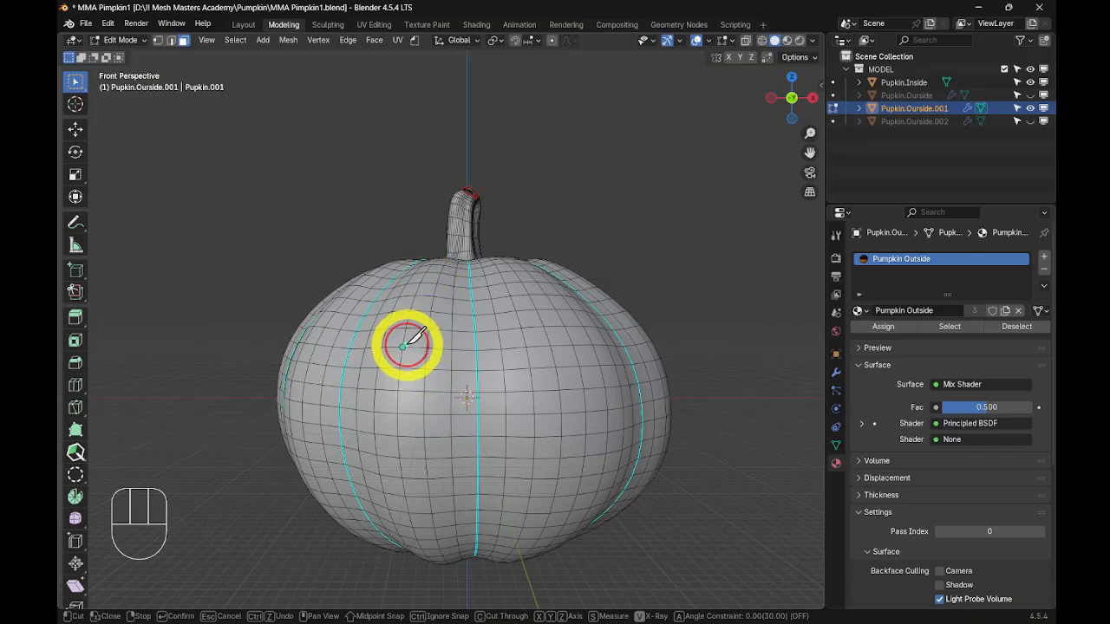
pyautogui.click(378, 367)
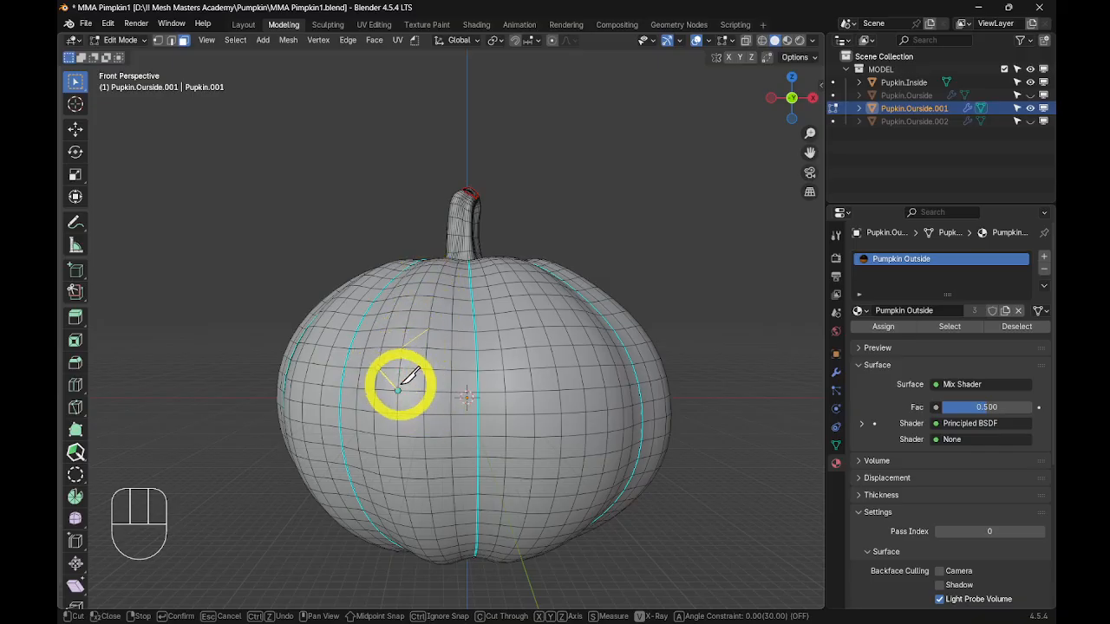
pyautogui.click(398, 390)
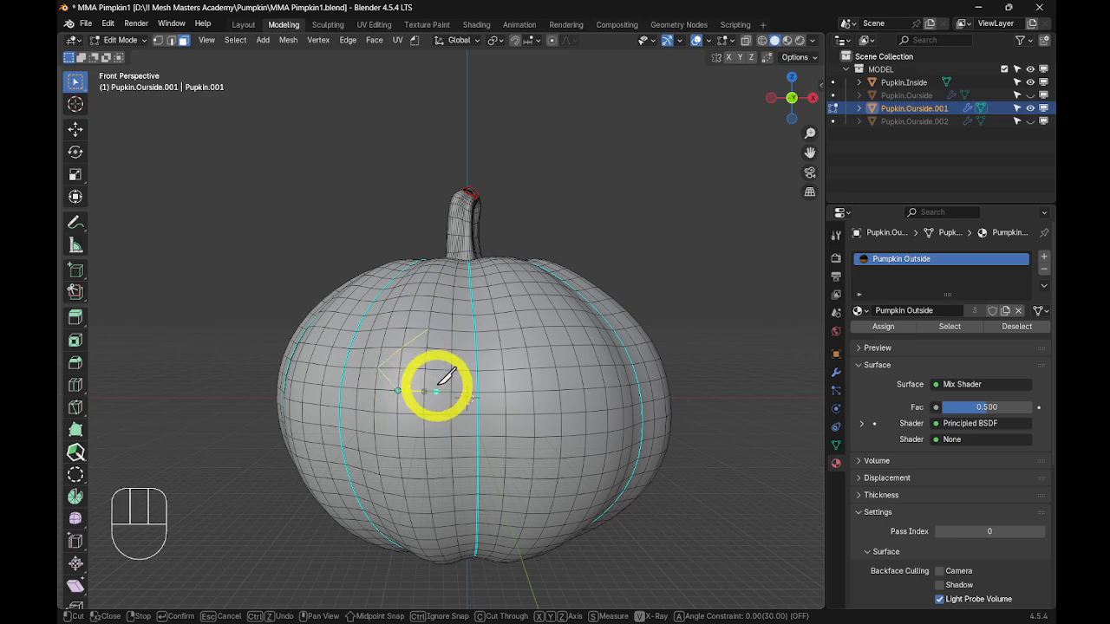
pyautogui.click(453, 383)
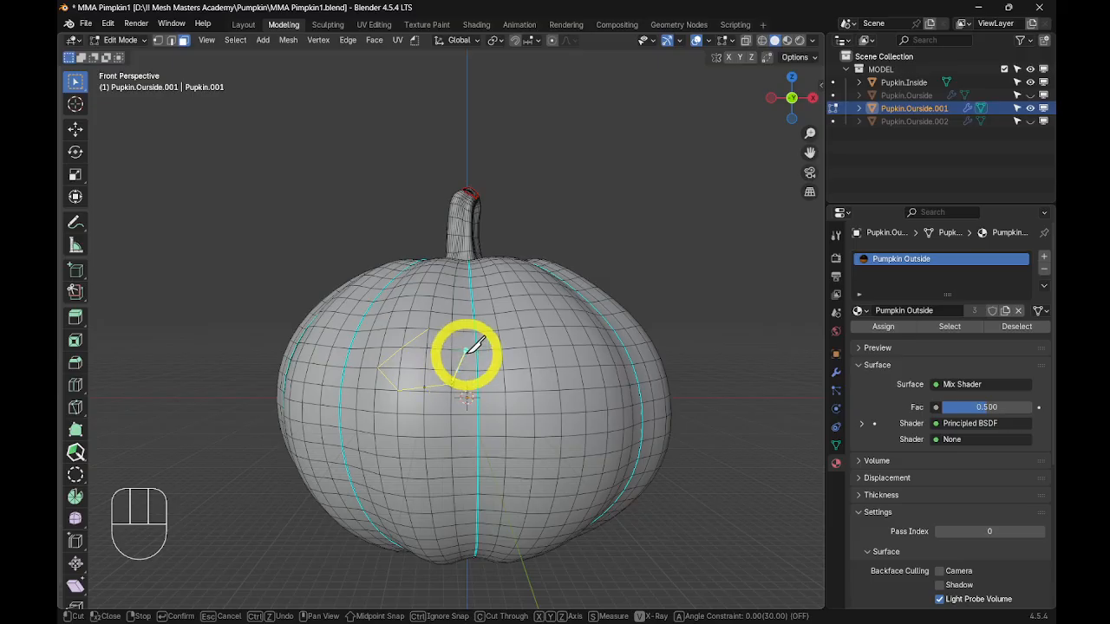
pyautogui.click(467, 350)
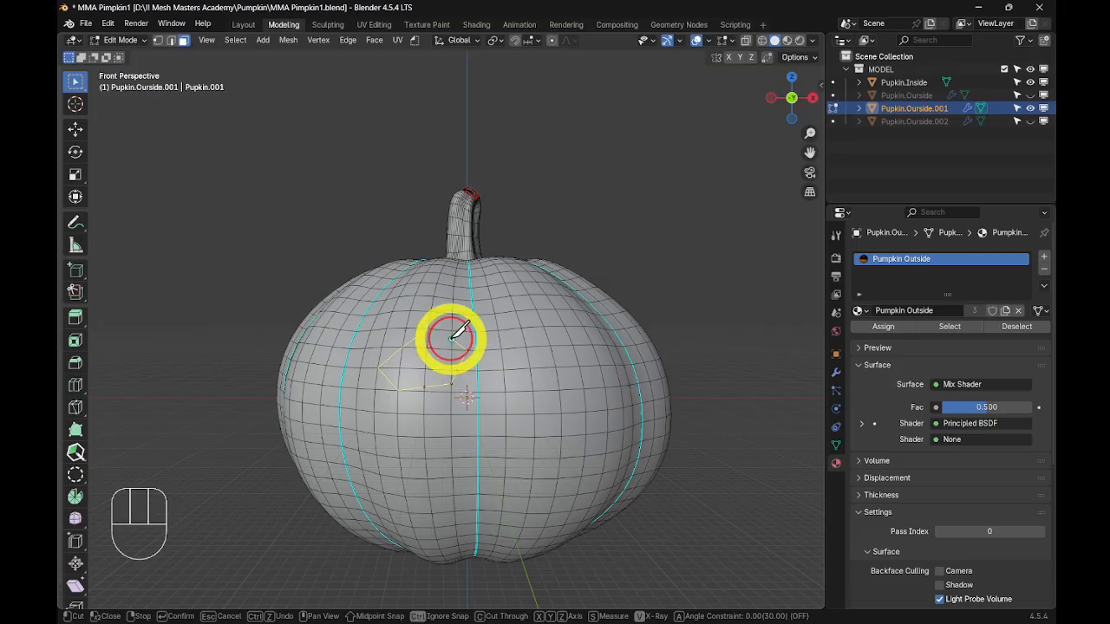
pyautogui.click(452, 338)
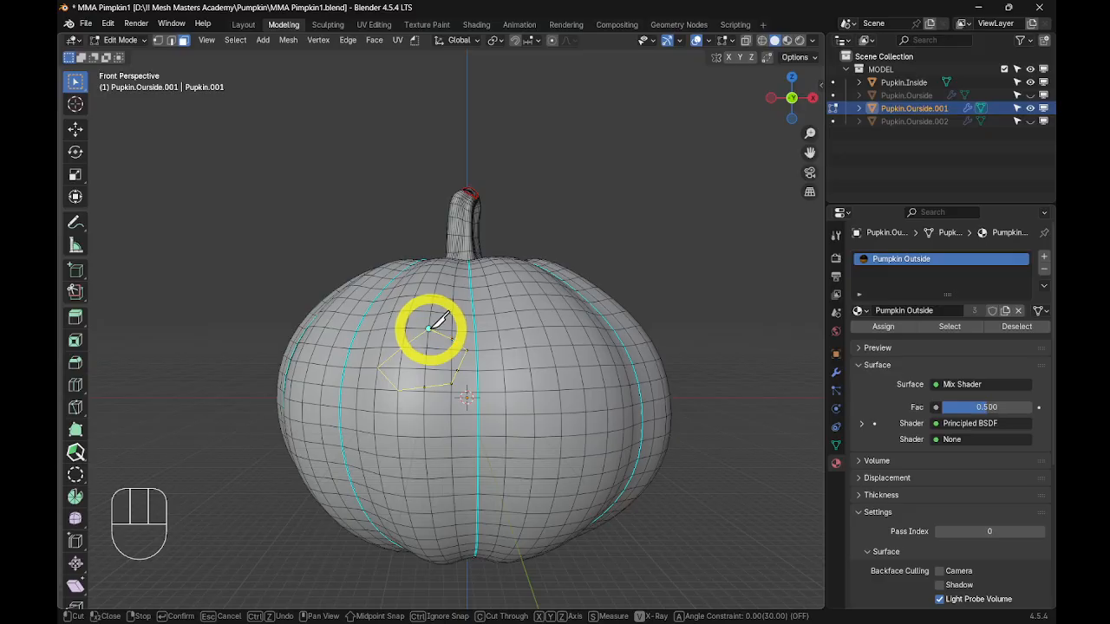
pyautogui.click(428, 329)
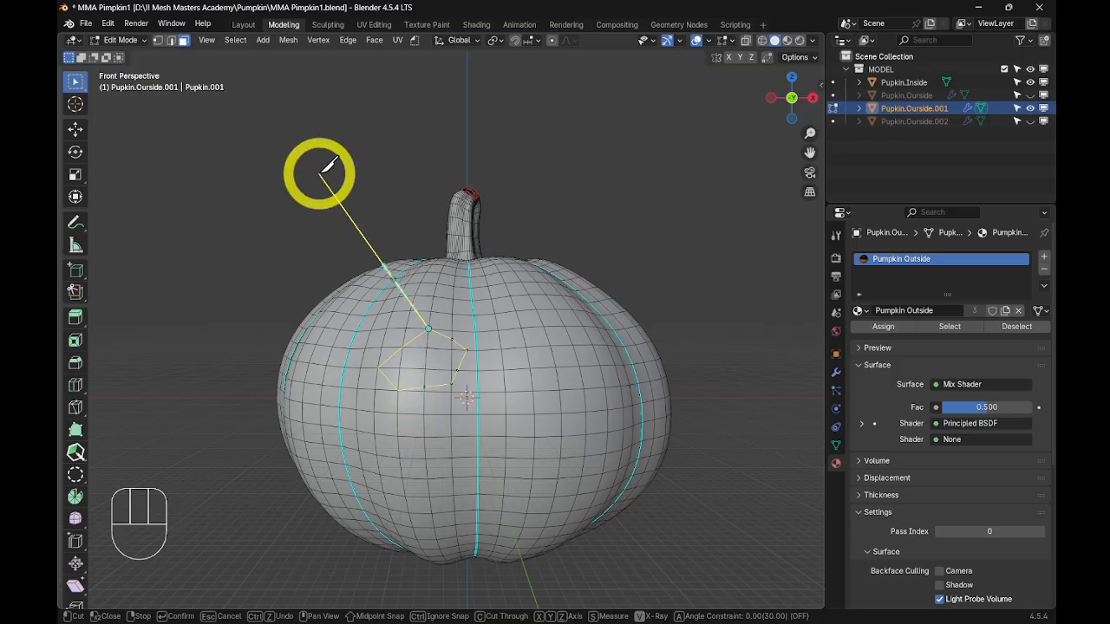
pyautogui.press('Return')
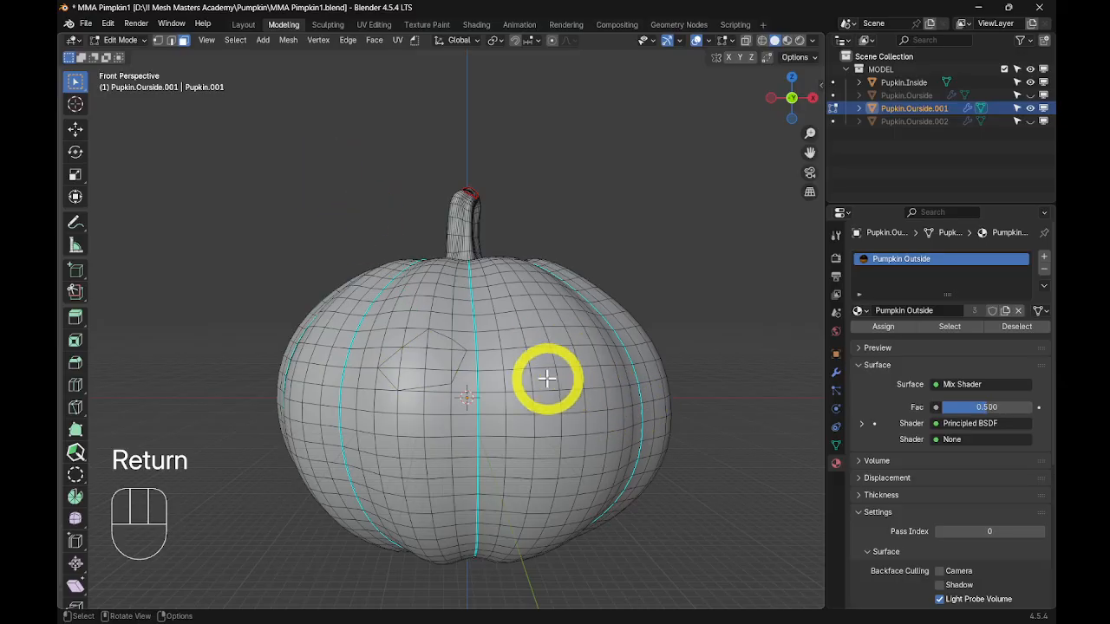
# - Cut a closed, irregular polygonal eye outline into the right half of the pumpkin's front with the Knife tool
pyautogui.press('k')
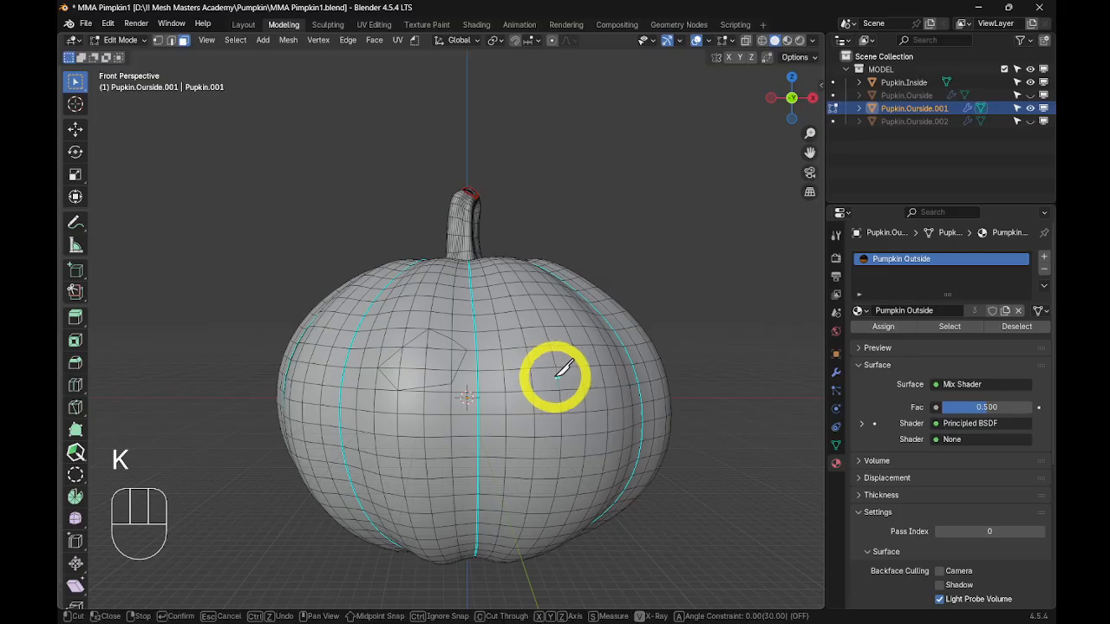
pyautogui.click(559, 390)
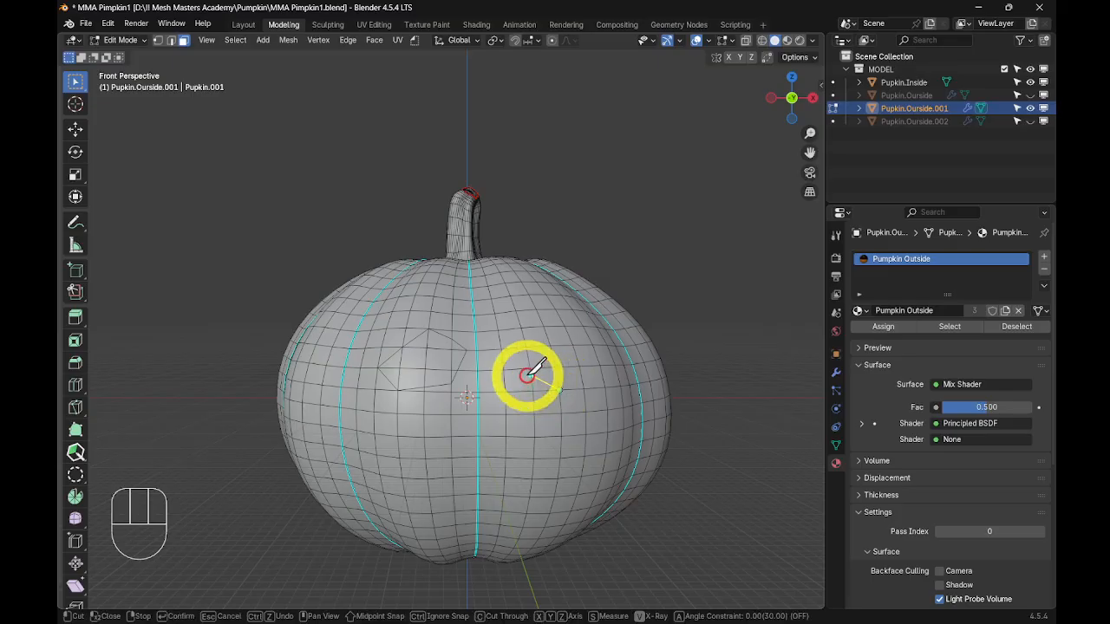
pyautogui.click(511, 368)
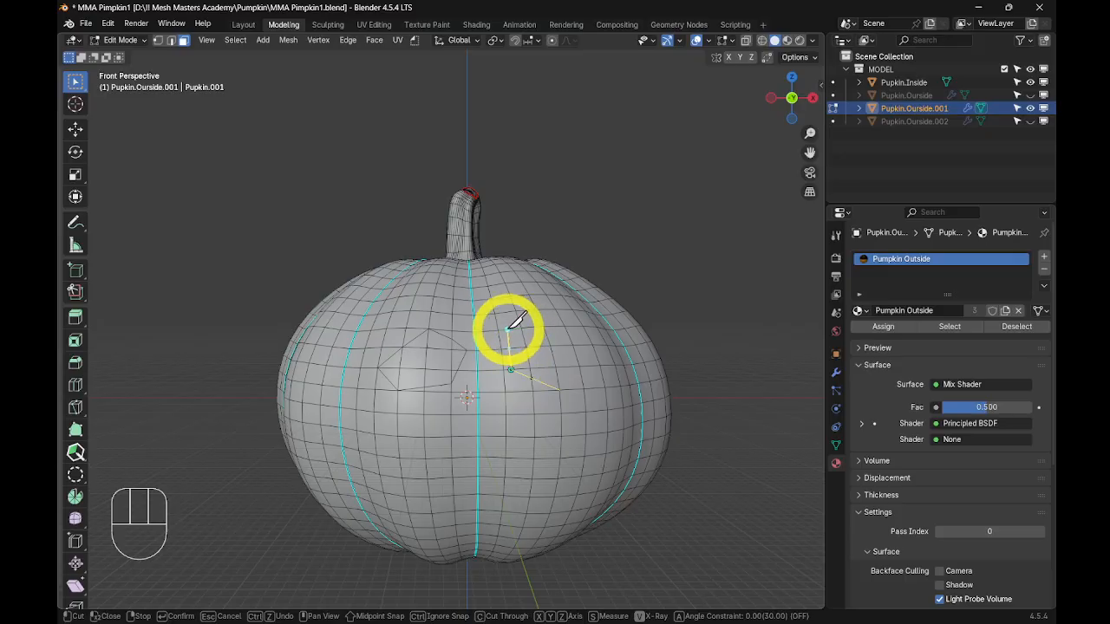
pyautogui.click(508, 328)
pyautogui.click(544, 309)
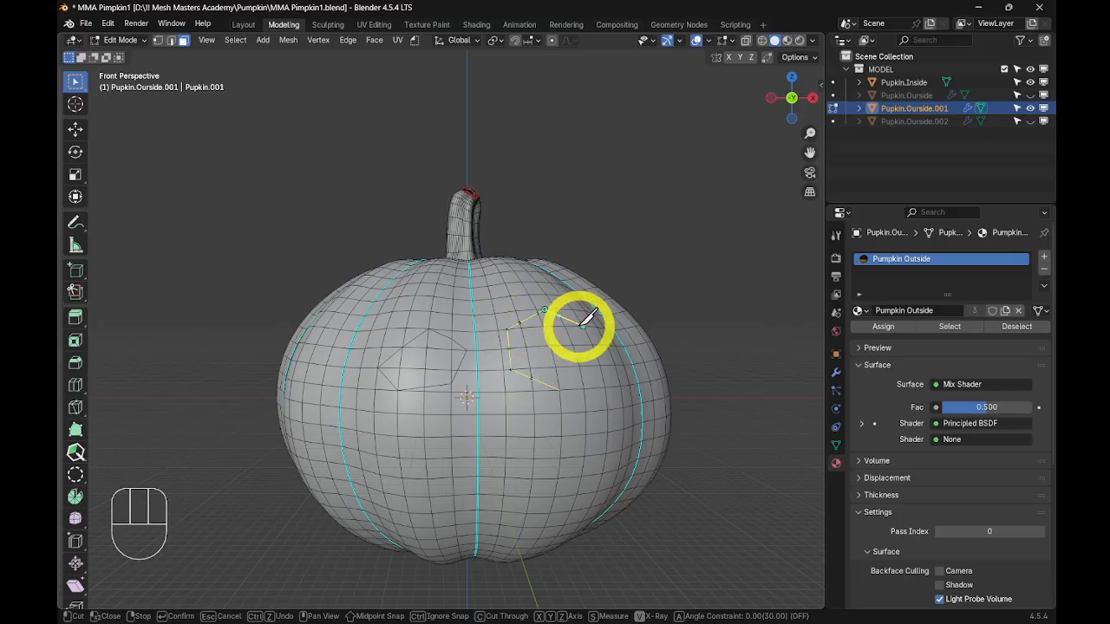
pyautogui.click(586, 345)
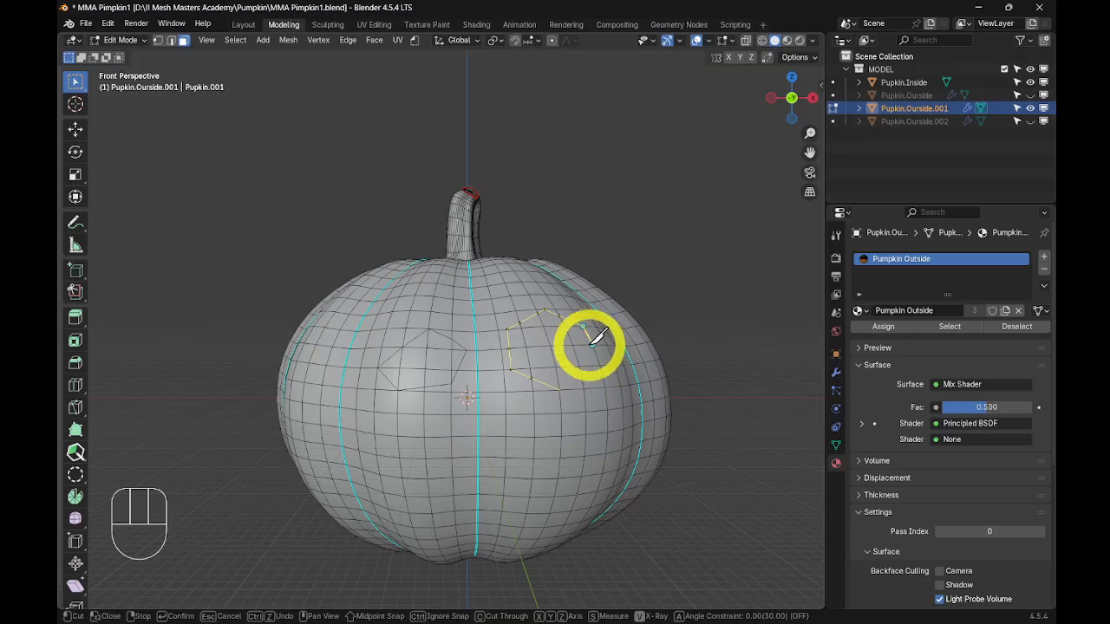
pyautogui.click(587, 362)
pyautogui.click(566, 382)
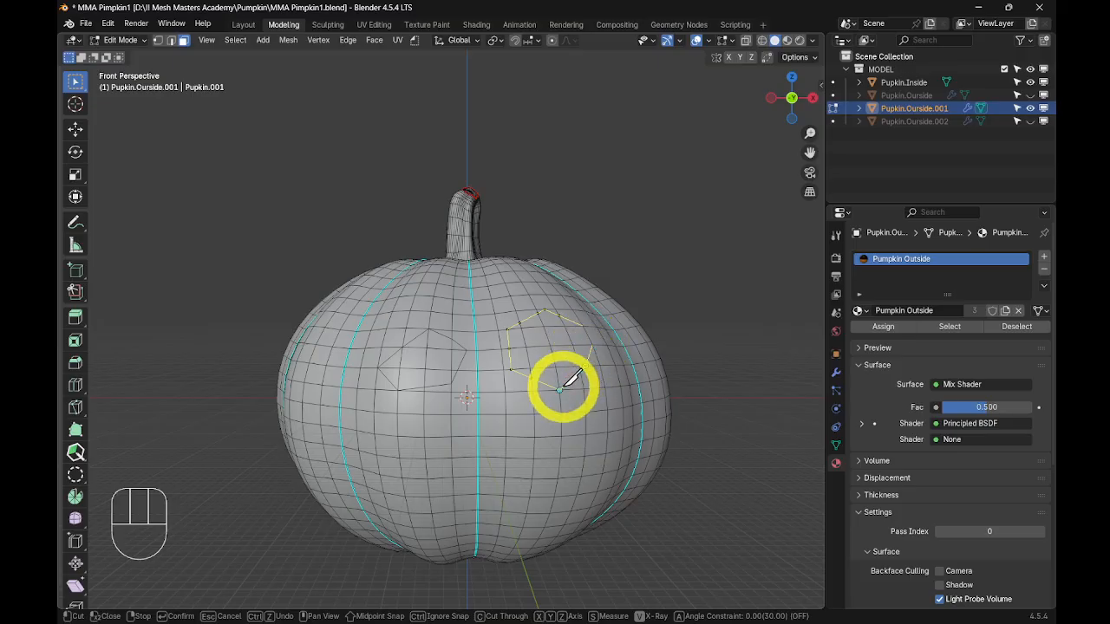
pyautogui.press('Return')
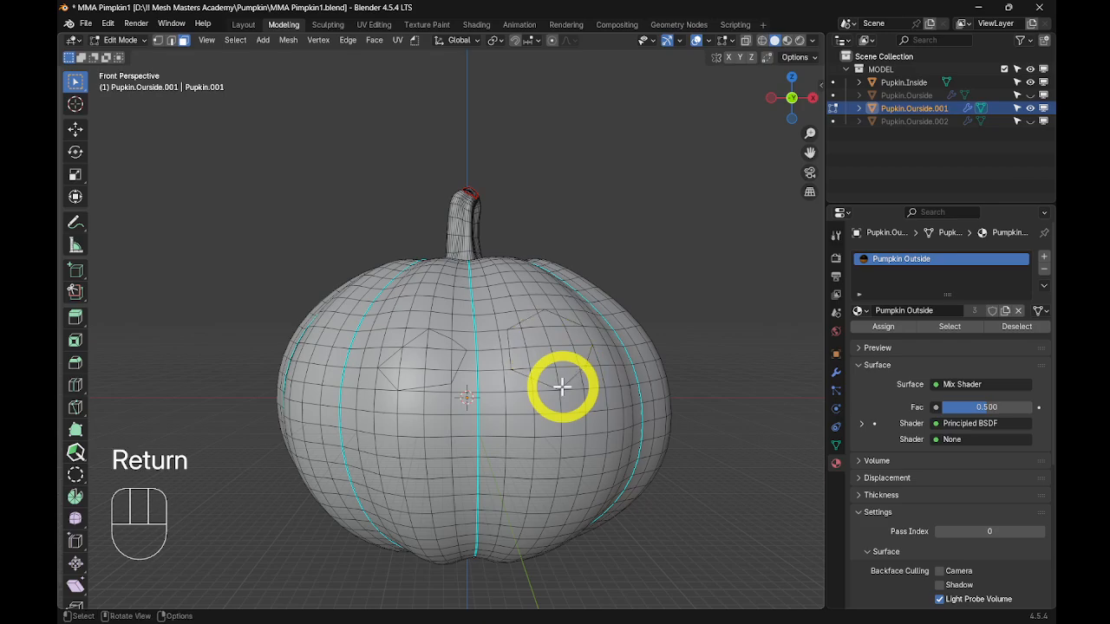
# - Cut a closed, wide mouth outline with a jagged upper edge below the two eyes with the Knife tool
pyautogui.moveTo(562, 388); pyautogui.dragTo(483, 442, button='middle')
pyautogui.press('k')
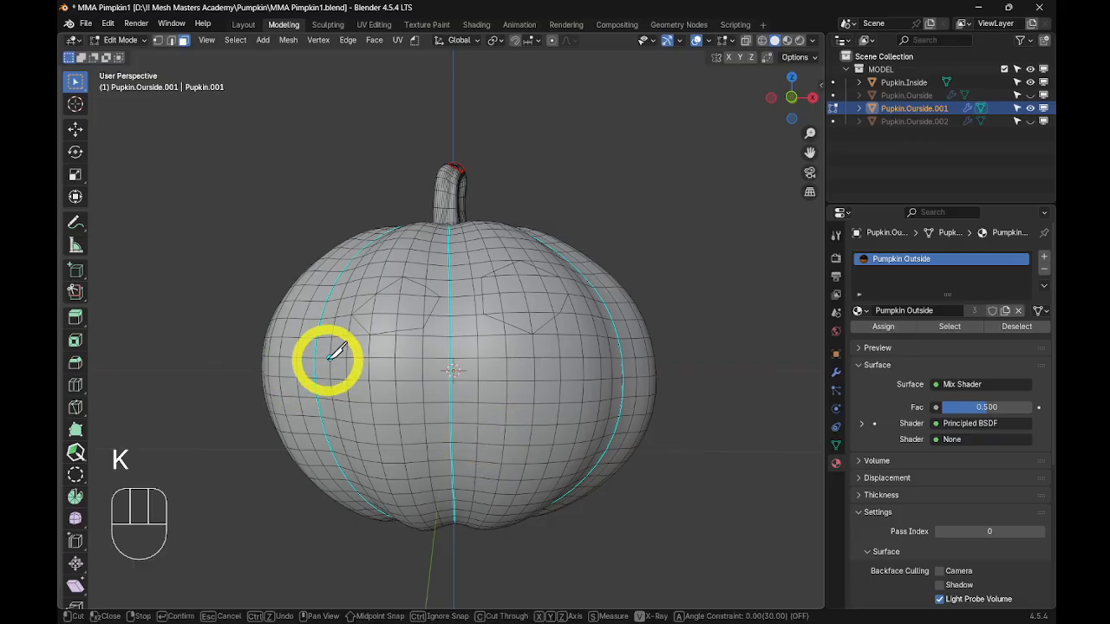
pyautogui.click(359, 371)
pyautogui.click(365, 396)
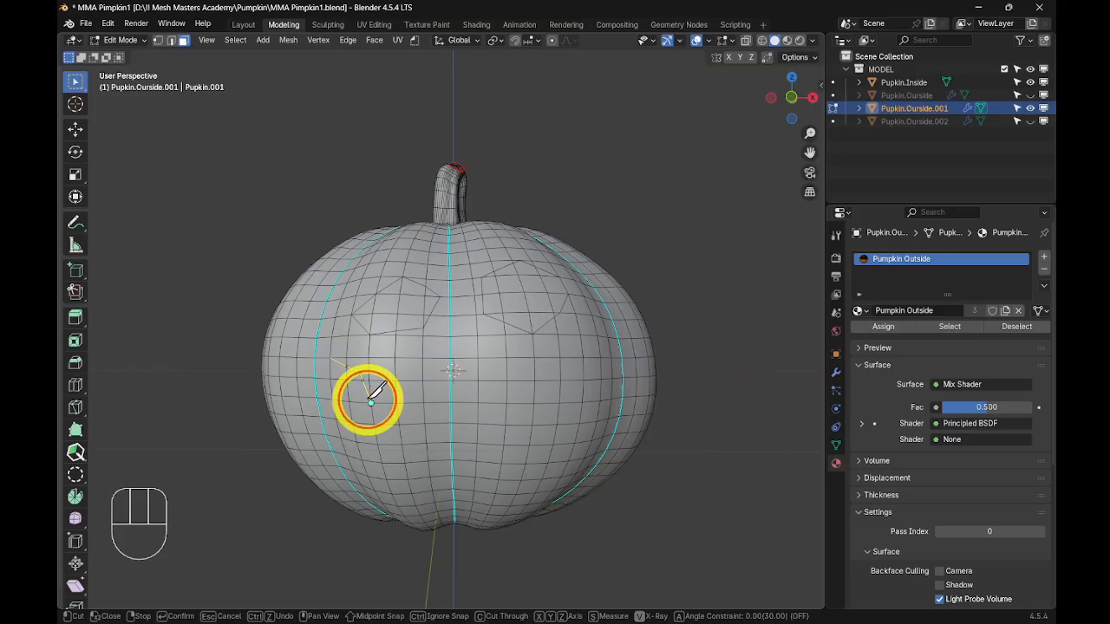
pyautogui.click(424, 422)
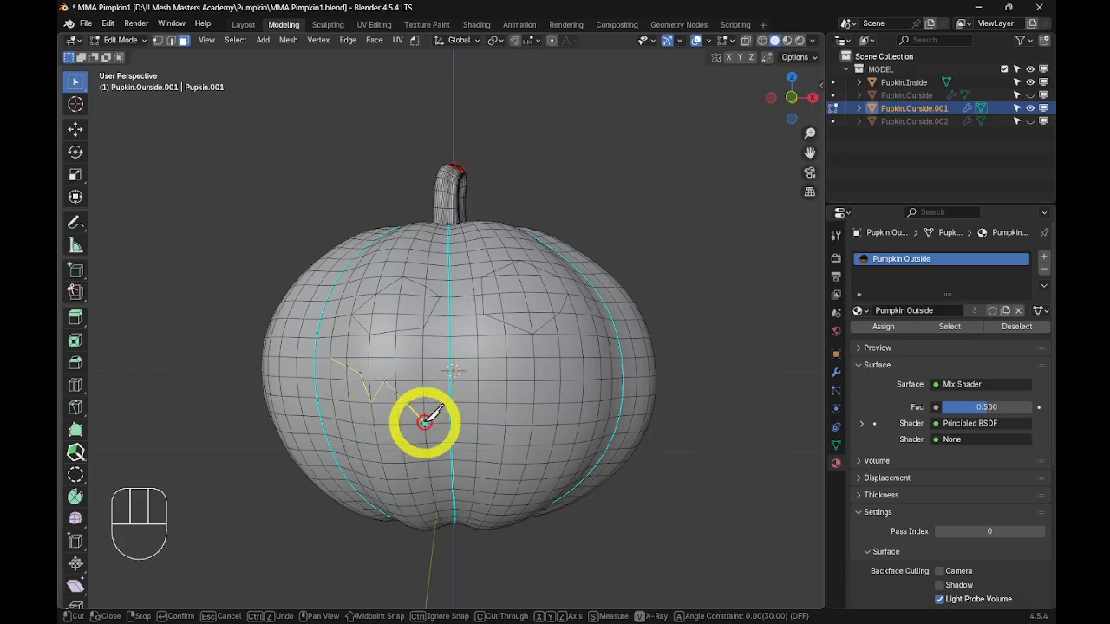
pyautogui.click(463, 415)
pyautogui.click(476, 391)
pyautogui.click(492, 393)
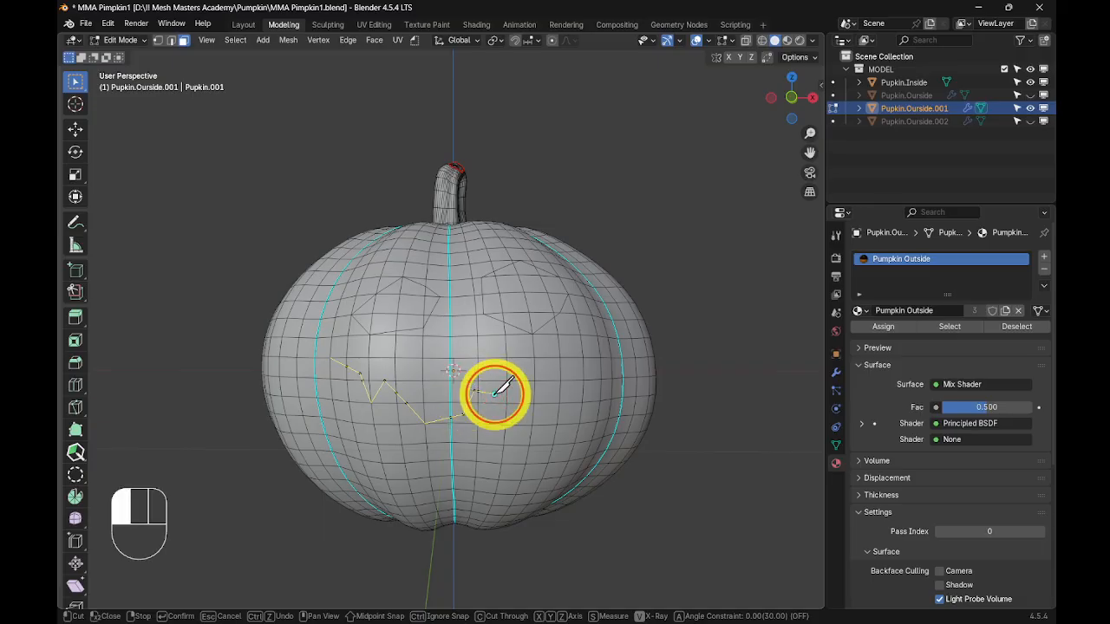
pyautogui.click(515, 425)
pyautogui.click(548, 403)
pyautogui.click(583, 371)
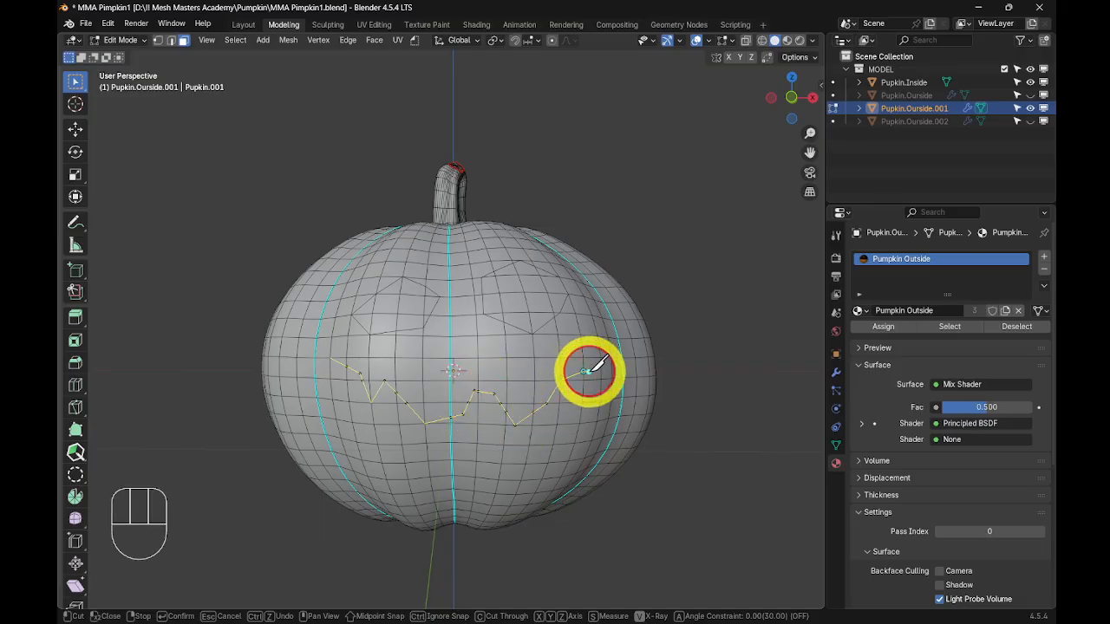
pyautogui.click(591, 411)
pyautogui.click(556, 451)
pyautogui.click(487, 477)
pyautogui.click(450, 469)
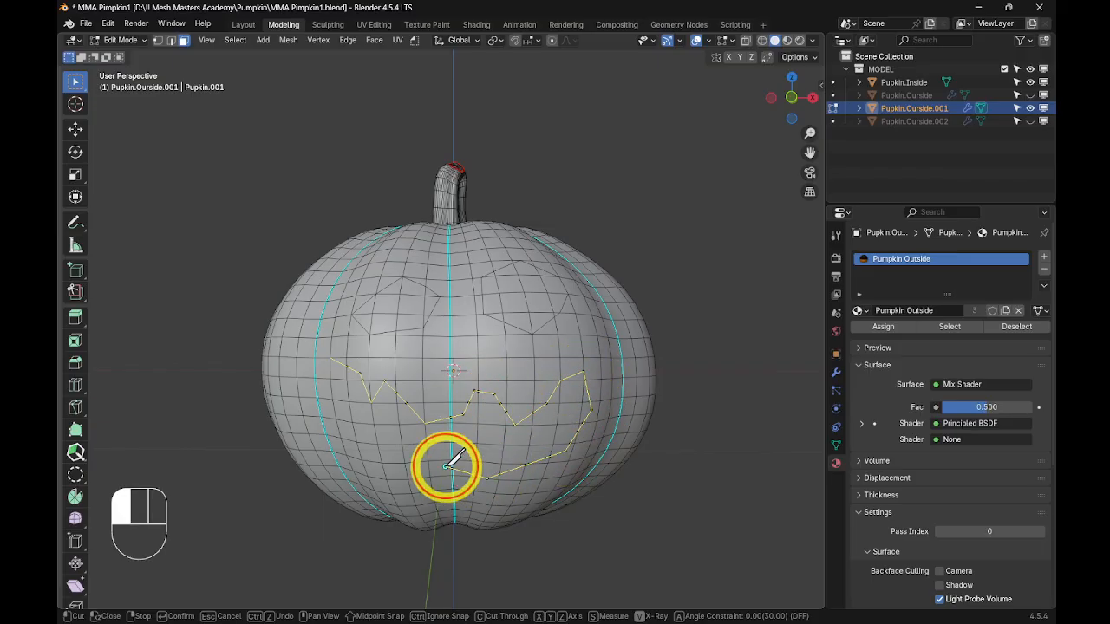
pyautogui.click(393, 470)
pyautogui.click(360, 442)
pyautogui.click(332, 401)
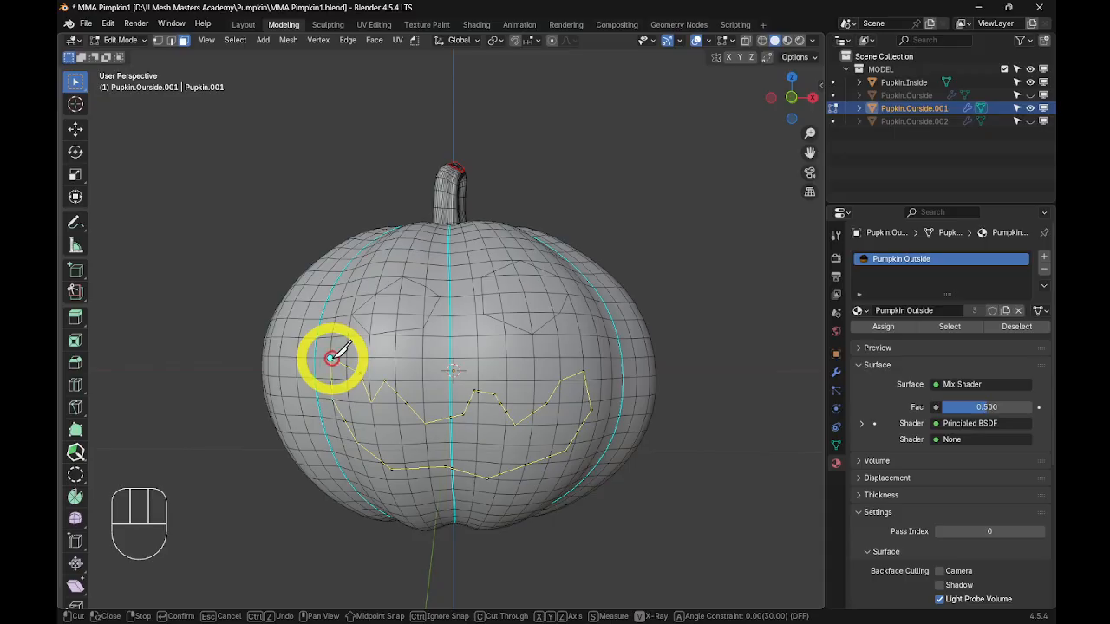
pyautogui.press('Return')
# - Examine the cut eye and mouth outlines on the pumpkin's front from several angles and distances
pyautogui.moveTo(332, 358); pyautogui.dragTo(481, 310, button='middle')
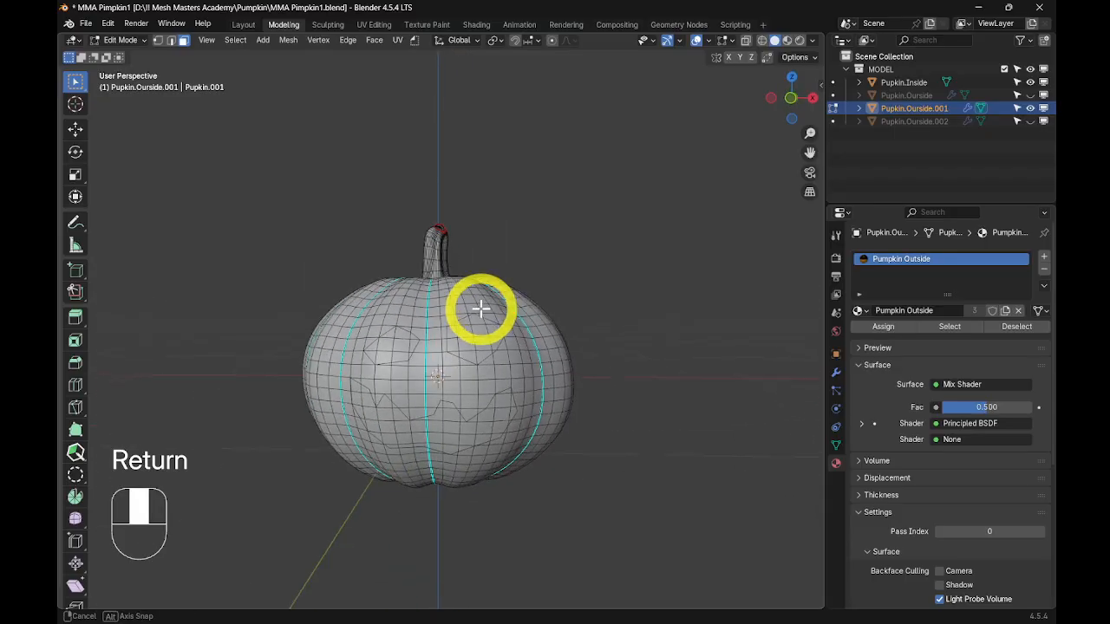
pyautogui.scroll(8, 602, 463)
pyautogui.scroll(-8, 579, 450)
pyautogui.moveTo(557, 471); pyautogui.dragTo(532, 445, button='middle')
pyautogui.scroll(2, 525, 449)
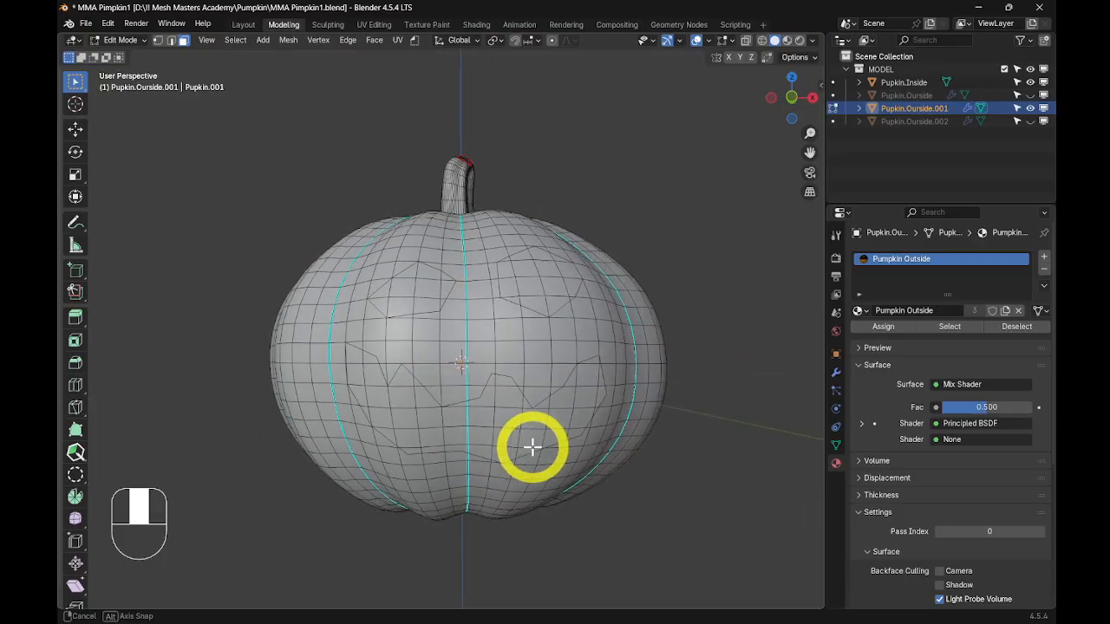
pyautogui.scroll(3, 529, 442)
pyautogui.scroll(-3, 520, 433)
pyautogui.scroll(4, 391, 313)
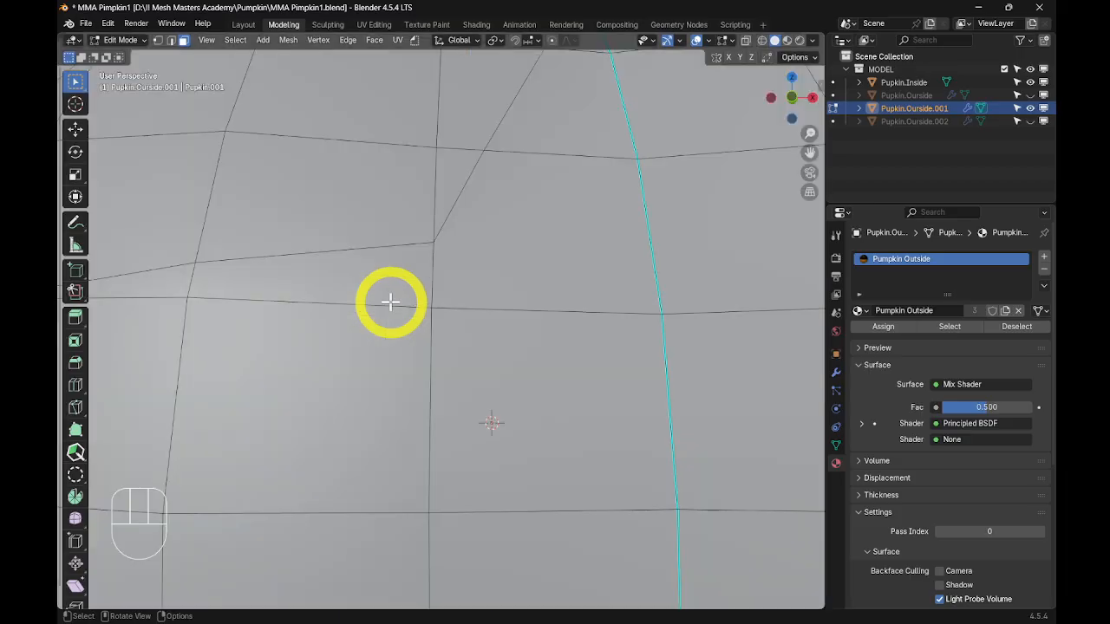
pyautogui.scroll(-4, 389, 303)
pyautogui.moveTo(411, 344); pyautogui.dragTo(419, 351, button='middle')
pyautogui.scroll(3, 419, 352)
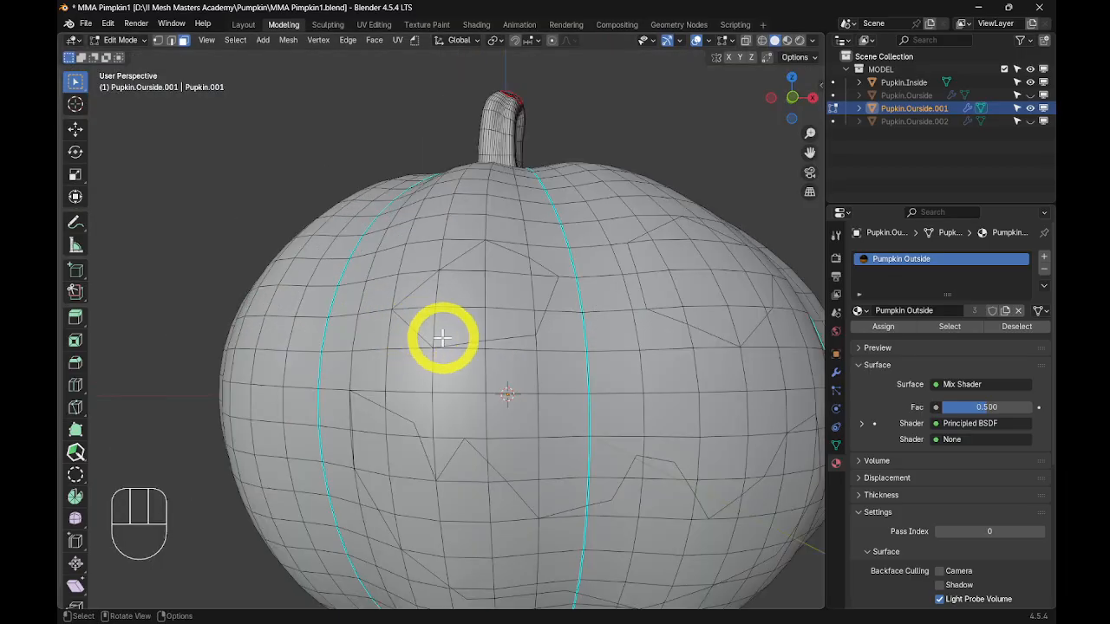
# - Delete all faces inside the left-hand eye outline and hide the Pupkin.Inside object
pyautogui.click(424, 289)
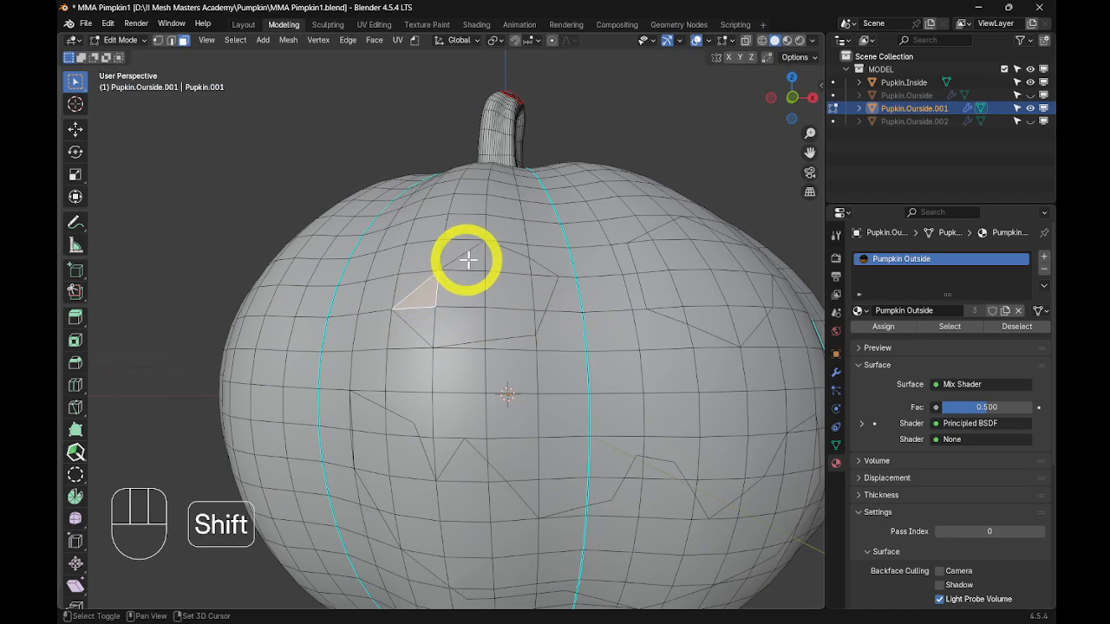
pyautogui.keyDown('shift'); pyautogui.click(523, 261); pyautogui.keyUp('shift')
pyautogui.keyDown('shift'); pyautogui.click(532, 265); pyautogui.keyUp('shift')
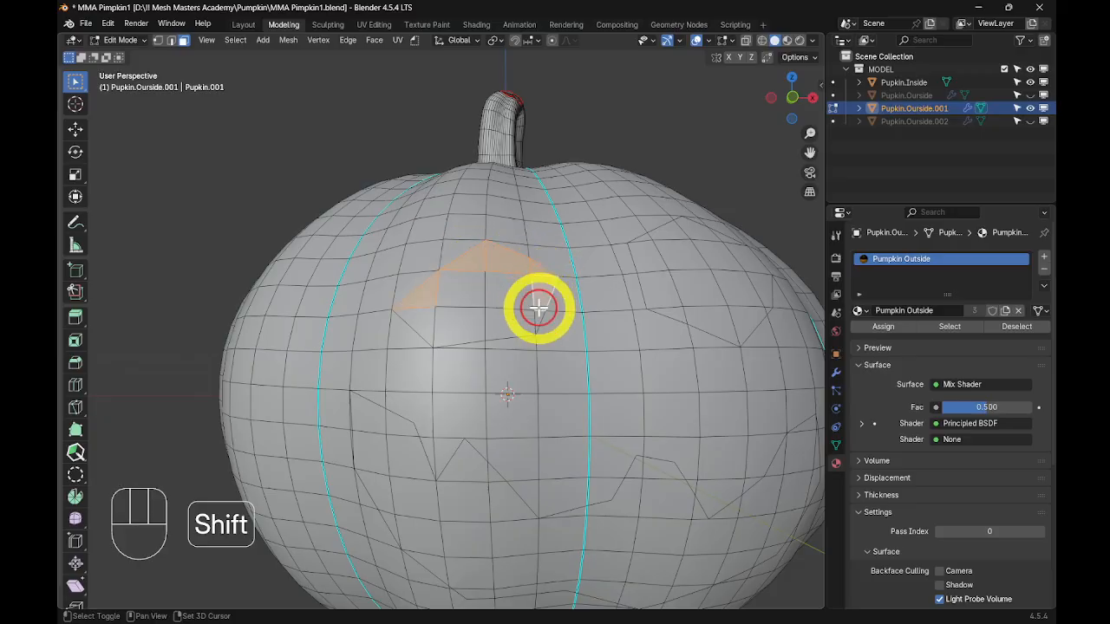
pyautogui.keyDown('shift'); pyautogui.click(538, 312); pyautogui.keyUp('shift')
pyautogui.keyDown('shift'); pyautogui.click(506, 321); pyautogui.keyUp('shift')
pyautogui.keyDown('shift'); pyautogui.click(478, 321); pyautogui.keyUp('shift')
pyautogui.keyDown('shift'); pyautogui.click(425, 325); pyautogui.keyUp('shift')
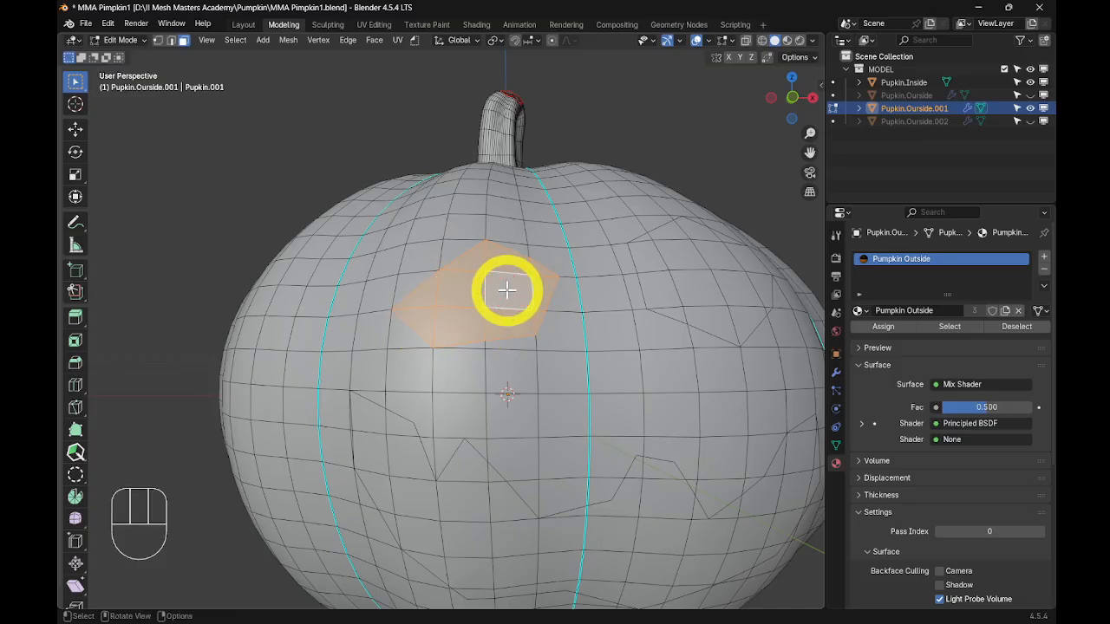
pyautogui.press('x')
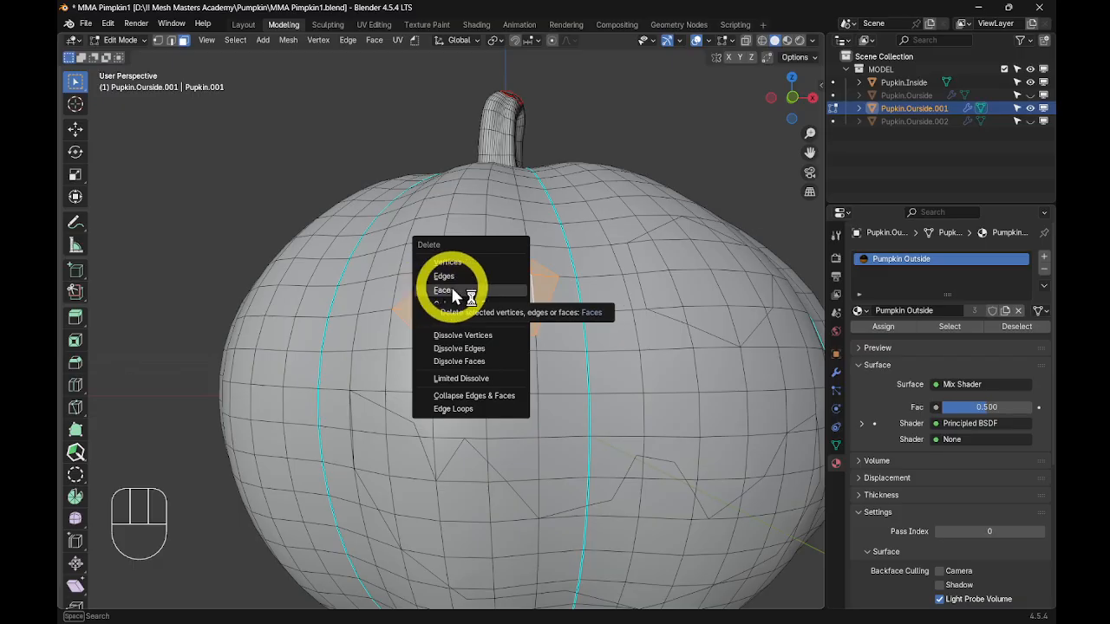
pyautogui.click(452, 297)
pyautogui.moveTo(677, 458); pyautogui.dragTo(661, 459, button='middle')
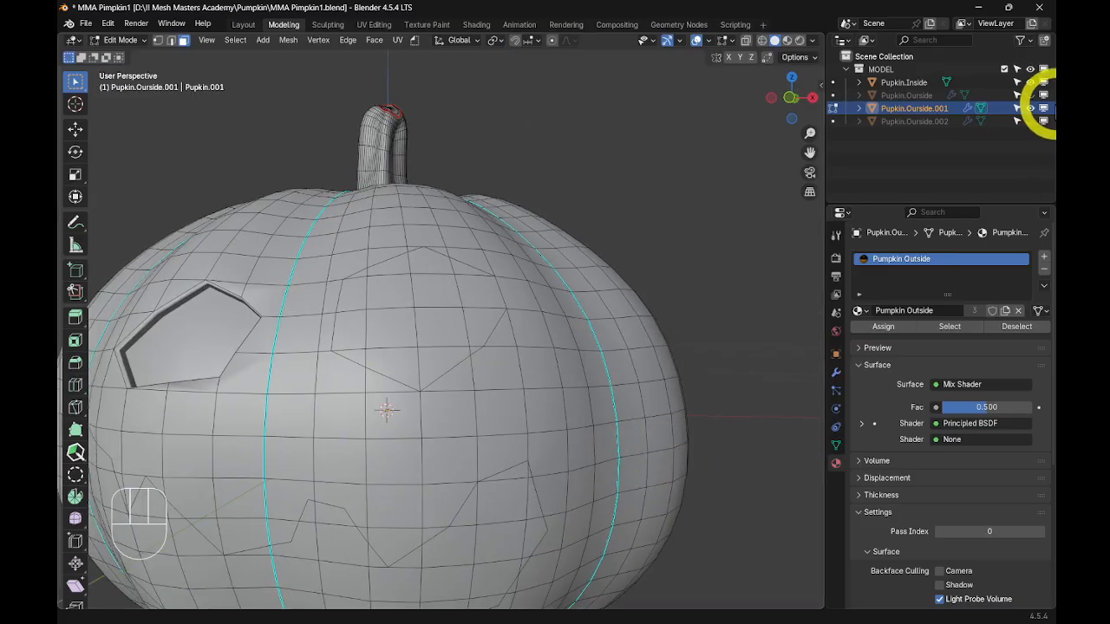
pyautogui.moveTo(768, 199); pyautogui.dragTo(446, 379, button='middle')
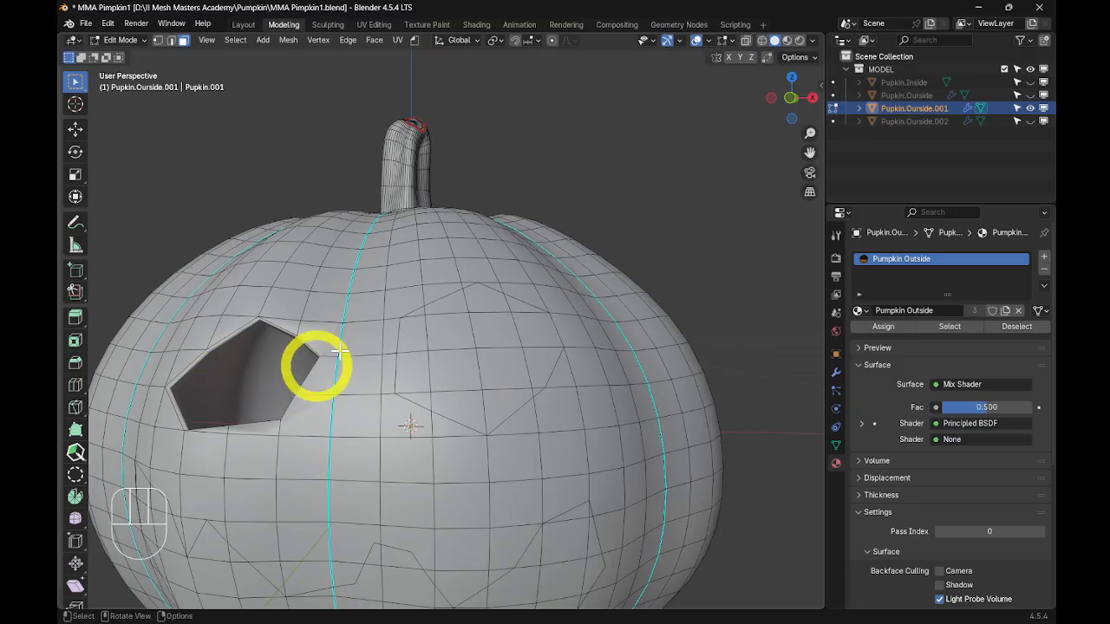
# - Select all faces inside the right-hand eye outline and delete them to open the second eye
pyautogui.click(419, 314)
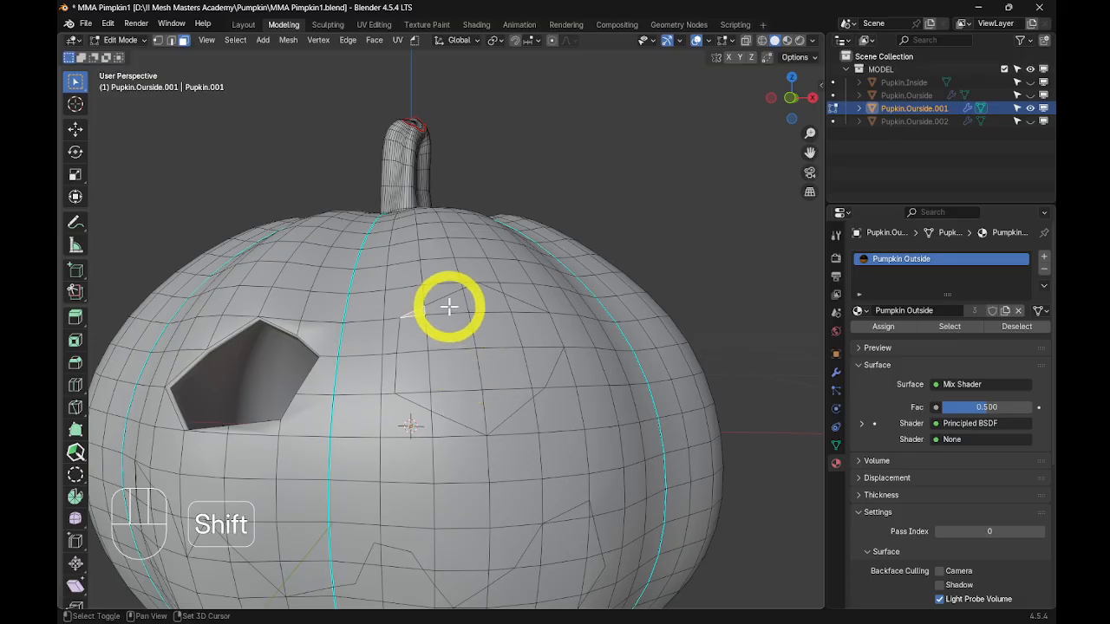
pyautogui.keyDown('shift'); pyautogui.click(475, 304); pyautogui.keyUp('shift')
pyautogui.keyDown('shift'); pyautogui.click(511, 302); pyautogui.keyUp('shift')
pyautogui.keyDown('shift'); pyautogui.click(537, 325); pyautogui.keyUp('shift')
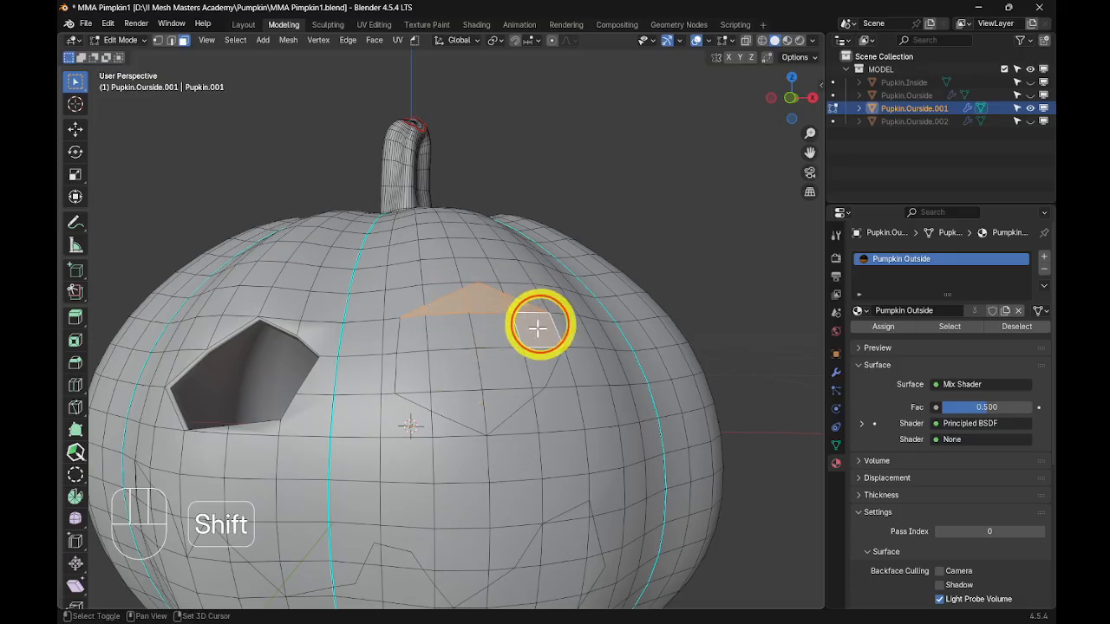
pyautogui.keyDown('shift'); pyautogui.click(538, 362); pyautogui.keyUp('shift')
pyautogui.keyDown('shift'); pyautogui.click(512, 402); pyautogui.keyUp('shift')
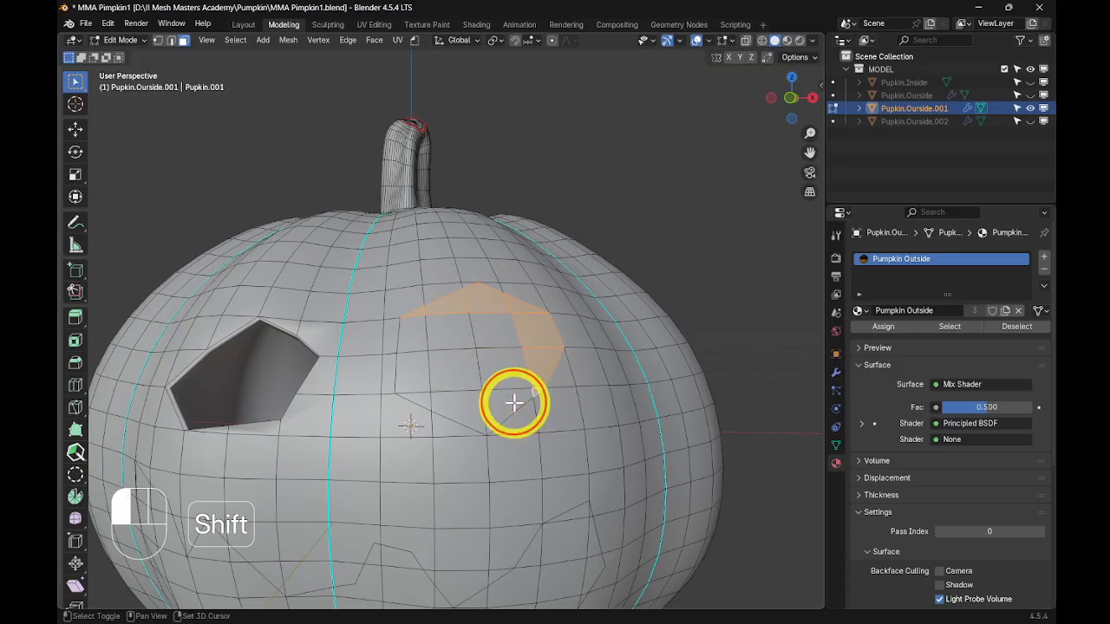
pyautogui.keyDown('shift'); pyautogui.click(473, 401); pyautogui.keyUp('shift')
pyautogui.keyDown('shift'); pyautogui.click(419, 387); pyautogui.keyUp('shift')
pyautogui.keyDown('shift'); pyautogui.click(417, 326); pyautogui.keyUp('shift')
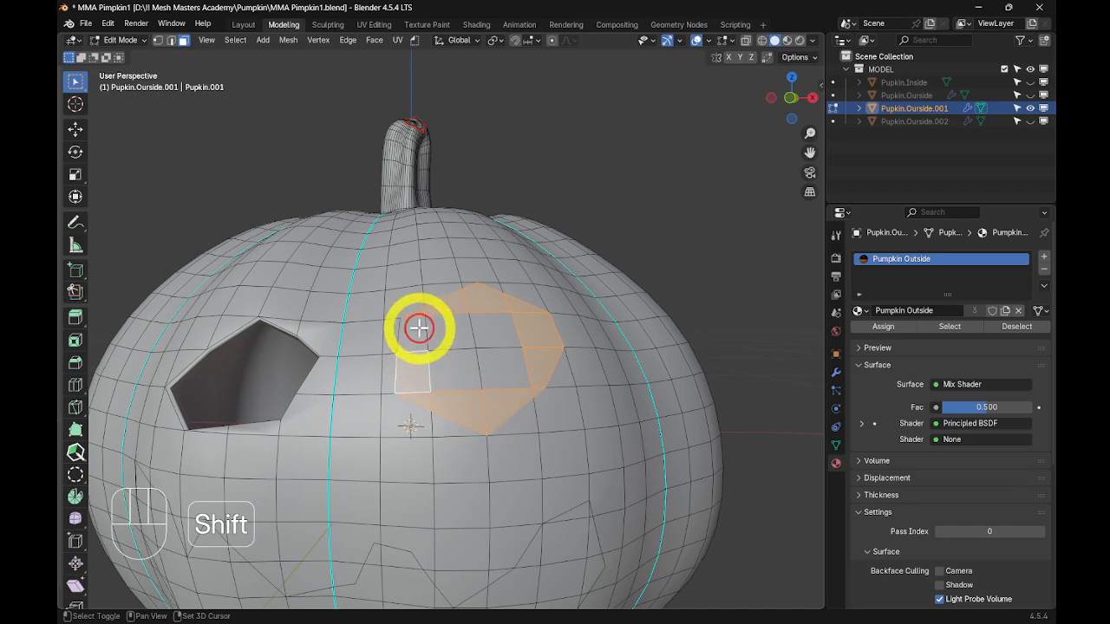
pyautogui.keyDown('shift'); pyautogui.click(441, 329); pyautogui.keyUp('shift')
pyautogui.keyDown('shift'); pyautogui.click(495, 323); pyautogui.keyUp('shift')
pyautogui.keyDown('shift'); pyautogui.click(486, 366); pyautogui.keyUp('shift')
pyautogui.keyDown('shift'); pyautogui.click(463, 364); pyautogui.keyUp('shift')
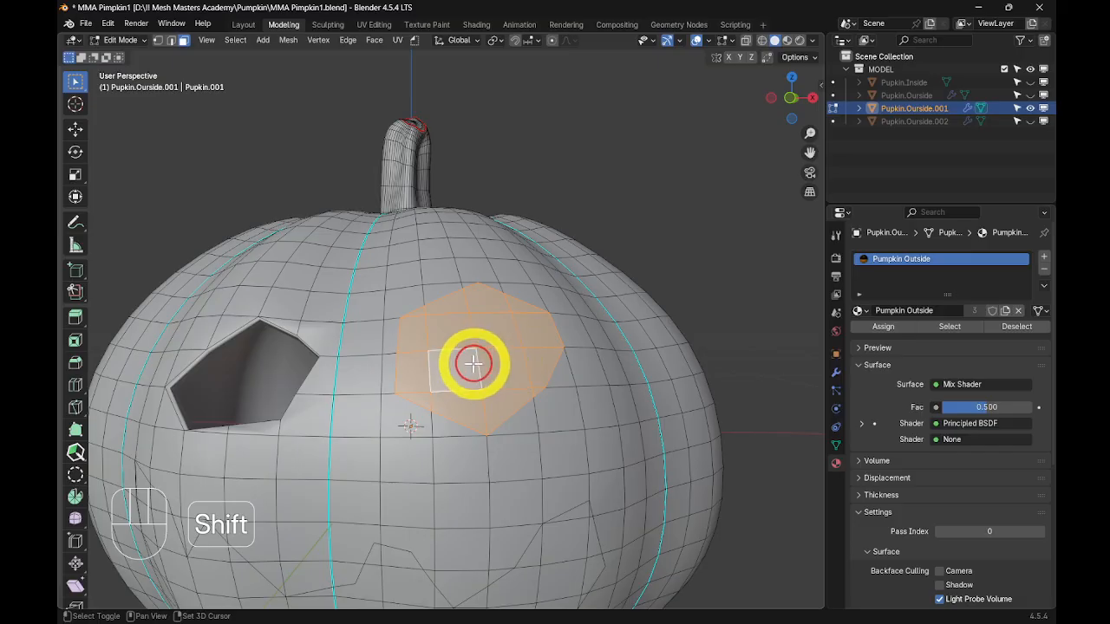
pyautogui.press('x')
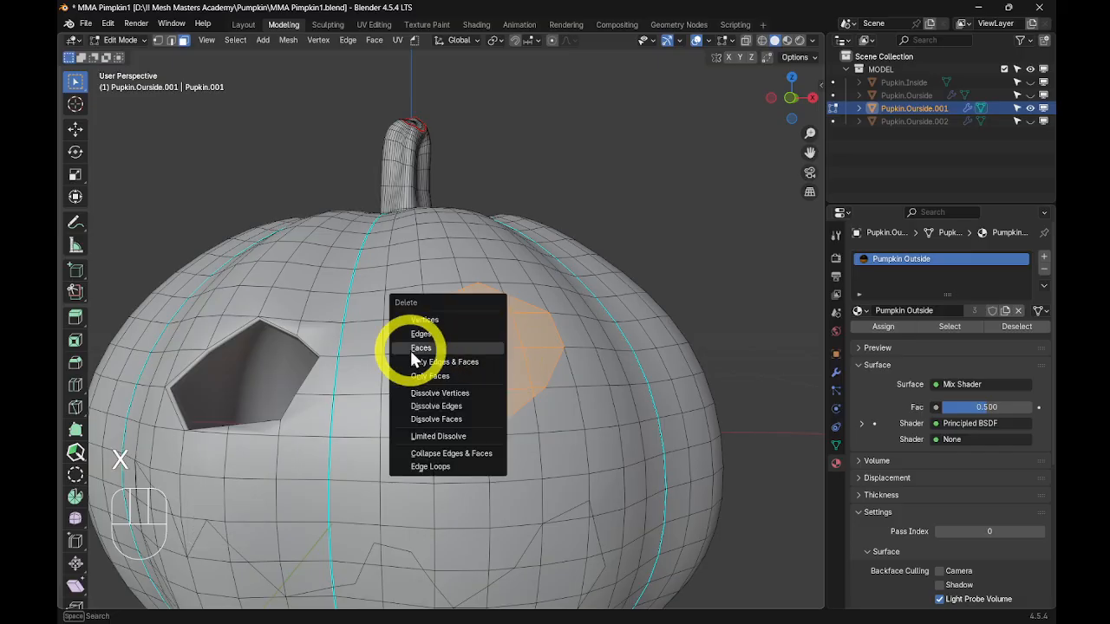
pyautogui.click(428, 354)
# - Select the faces inside the left-hand corner of the mouth outline on the pumpkin's front
pyautogui.moveTo(471, 540); pyautogui.dragTo(472, 525, button='middle')
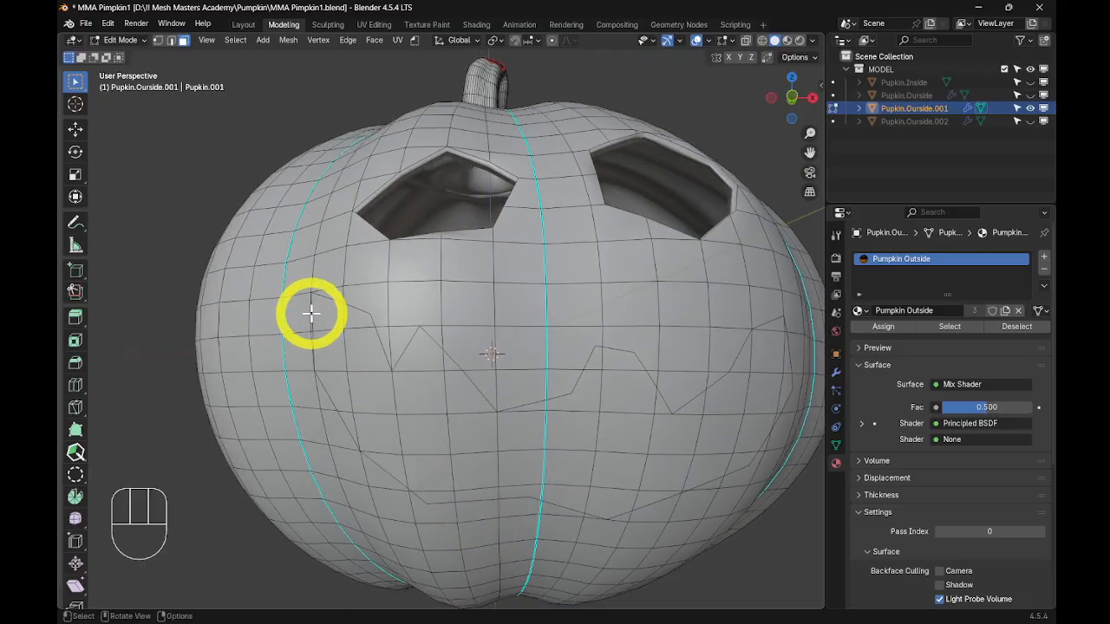
pyautogui.keyDown('shift'); pyautogui.click(359, 323); pyautogui.keyUp('shift')
pyautogui.keyDown('shift'); pyautogui.click(358, 324); pyautogui.keyUp('shift')
pyautogui.keyDown('shift'); pyautogui.click(360, 346); pyautogui.keyUp('shift')
pyautogui.keyDown('shift'); pyautogui.click(338, 351); pyautogui.keyUp('shift')
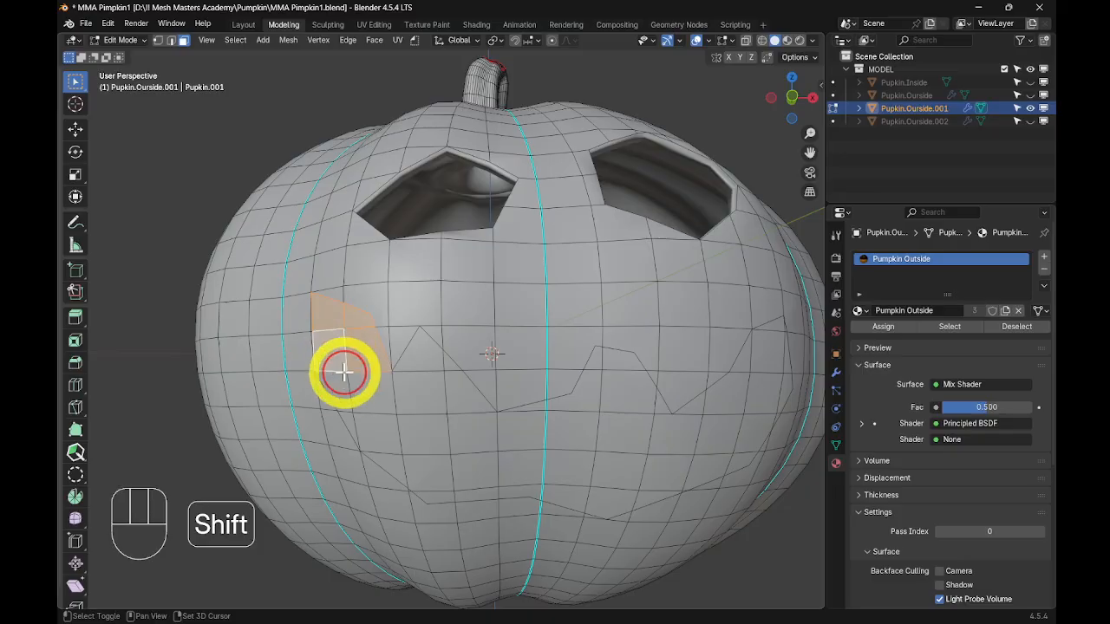
pyautogui.keyDown('shift'); pyautogui.click(342, 384); pyautogui.keyUp('shift')
pyautogui.keyDown('shift'); pyautogui.click(353, 417); pyautogui.keyUp('shift')
pyautogui.keyDown('shift'); pyautogui.click(374, 436); pyautogui.keyUp('shift')
pyautogui.keyDown('shift'); pyautogui.click(380, 405); pyautogui.keyUp('shift')
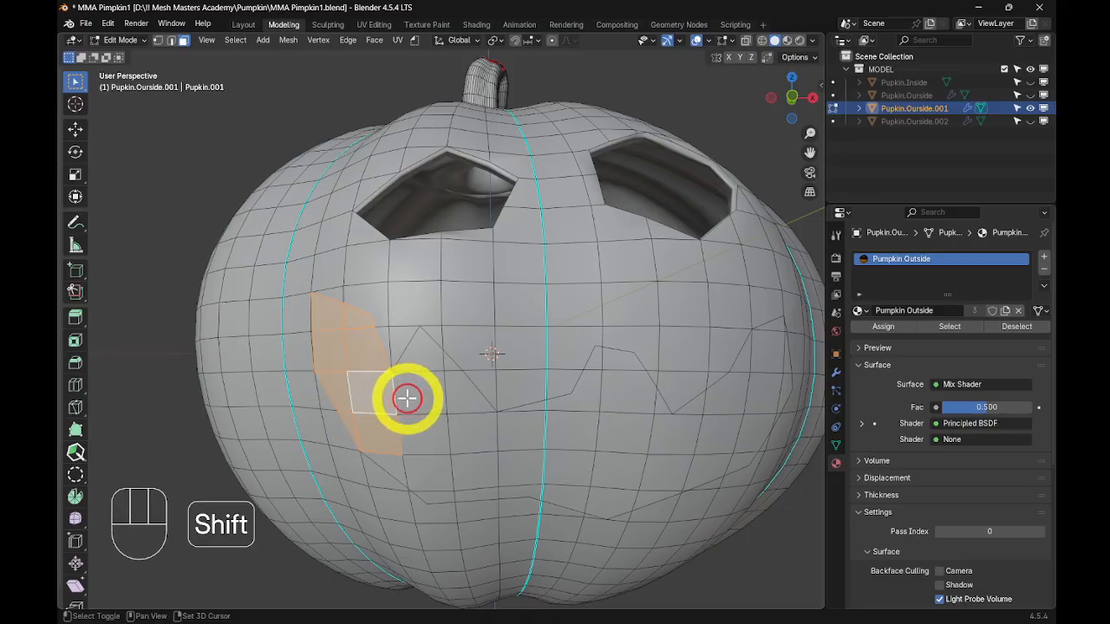
# - Extend the selection through the mouth outline's left-hand inner peak and the faces below it, up to the middle
pyautogui.keyDown('shift'); pyautogui.click(413, 392); pyautogui.keyUp('shift')
pyautogui.keyDown('shift'); pyautogui.click(422, 351); pyautogui.keyUp('shift')
pyautogui.keyDown('shift'); pyautogui.click(463, 388); pyautogui.keyUp('shift')
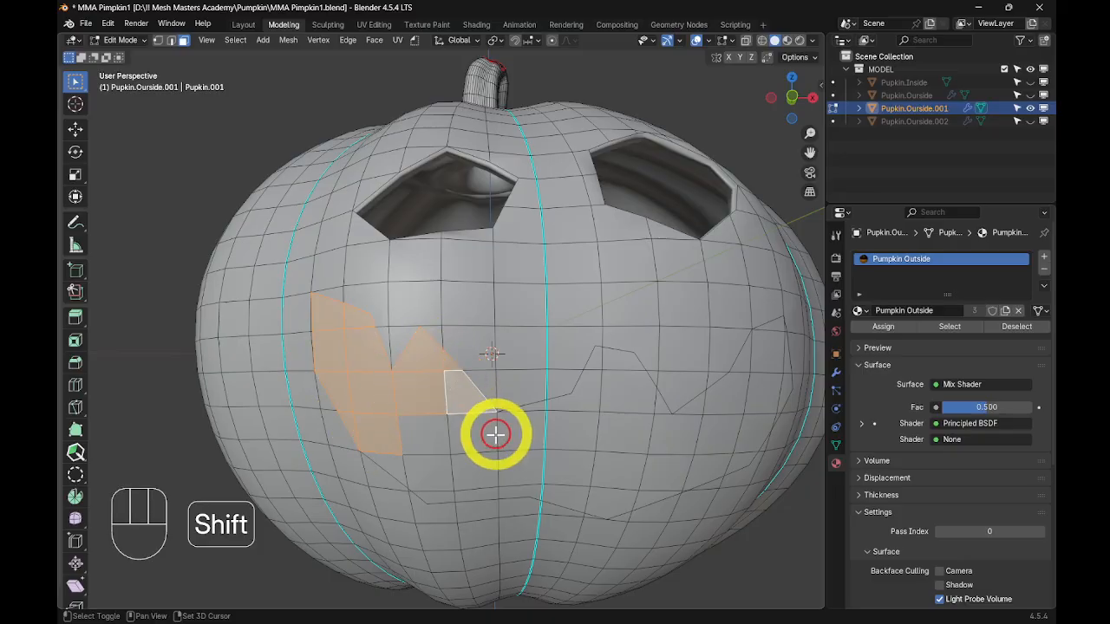
pyautogui.keyDown('shift'); pyautogui.click(473, 458); pyautogui.keyUp('shift')
pyautogui.keyDown('shift'); pyautogui.click(426, 462); pyautogui.keyUp('shift')
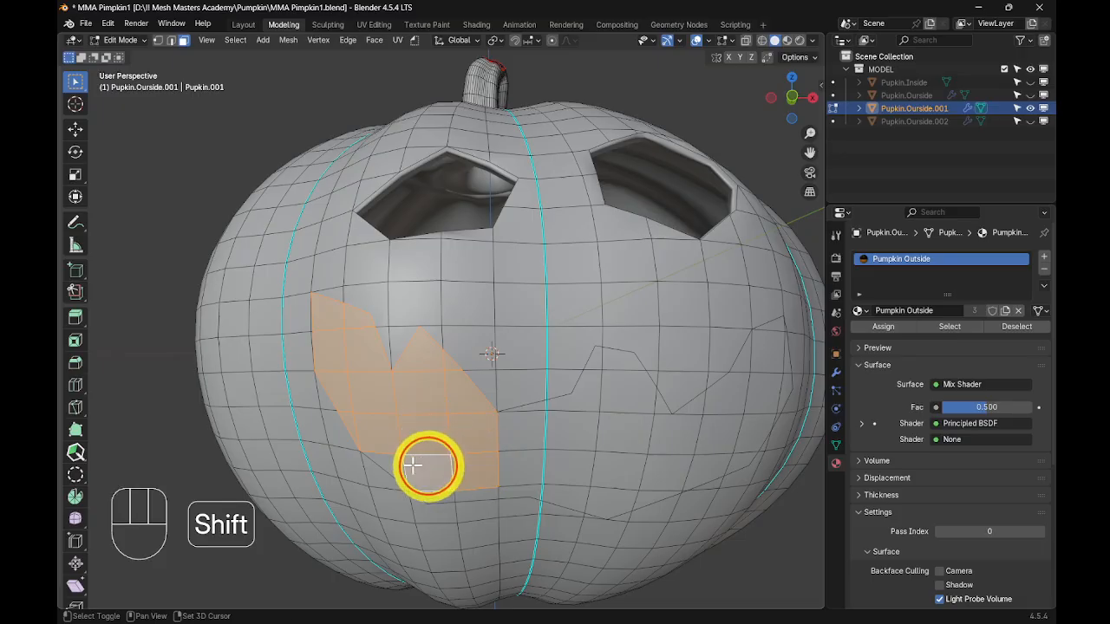
pyautogui.keyDown('shift'); pyautogui.click(399, 466); pyautogui.keyUp('shift')
pyautogui.keyDown('shift'); pyautogui.click(448, 497); pyautogui.keyUp('shift')
pyautogui.keyDown('shift'); pyautogui.click(491, 497); pyautogui.keyUp('shift')
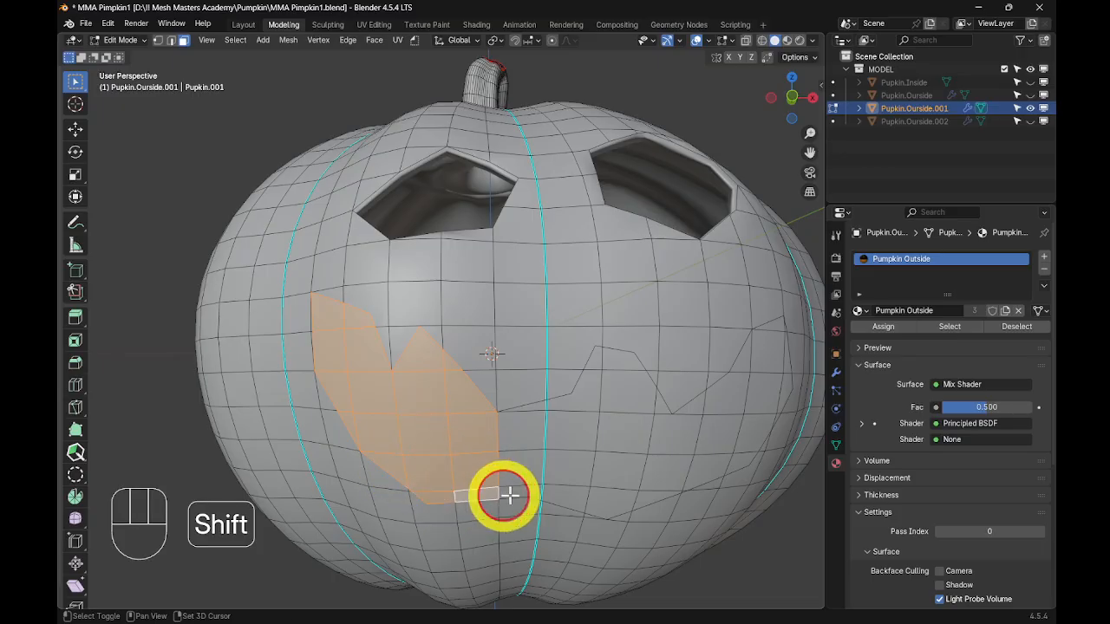
# - Add the faces along the mouth outline's lower edge right of the middle and inside its right-hand inner peak
pyautogui.keyDown('shift'); pyautogui.click(512, 496); pyautogui.keyUp('shift')
pyautogui.keyDown('shift'); pyautogui.click(575, 497); pyautogui.keyUp('shift')
pyautogui.keyDown('shift'); pyautogui.click(615, 505); pyautogui.keyUp('shift')
pyautogui.keyDown('shift'); pyautogui.click(661, 495); pyautogui.keyUp('shift')
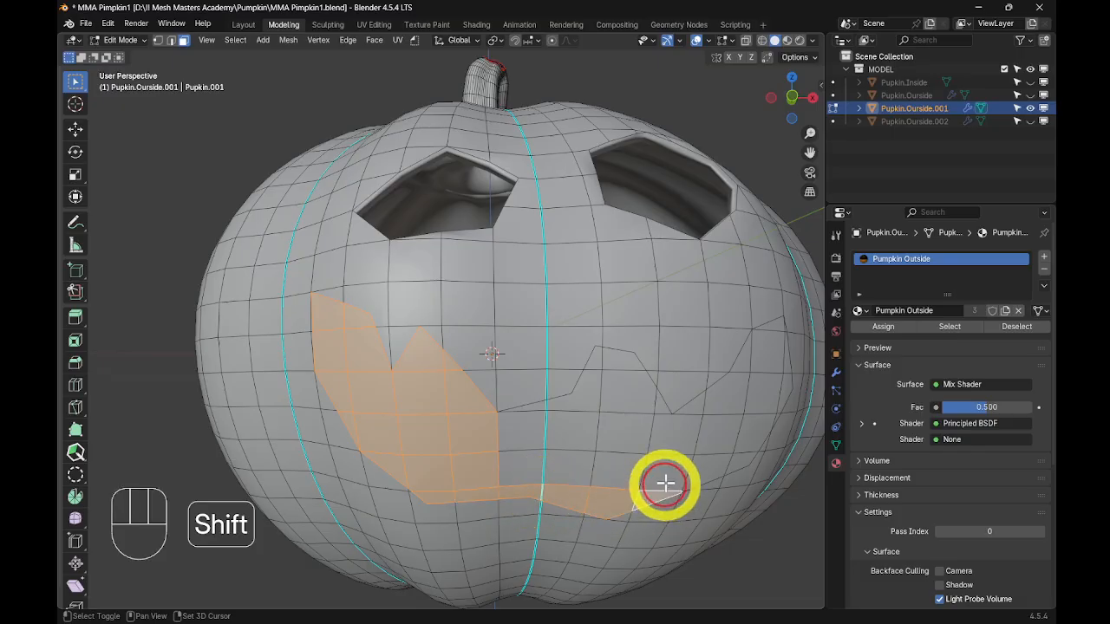
pyautogui.keyDown('shift'); pyautogui.click(667, 471); pyautogui.keyUp('shift')
pyautogui.keyDown('shift'); pyautogui.click(676, 429); pyautogui.keyUp('shift')
pyautogui.keyDown('shift'); pyautogui.click(627, 389); pyautogui.keyUp('shift')
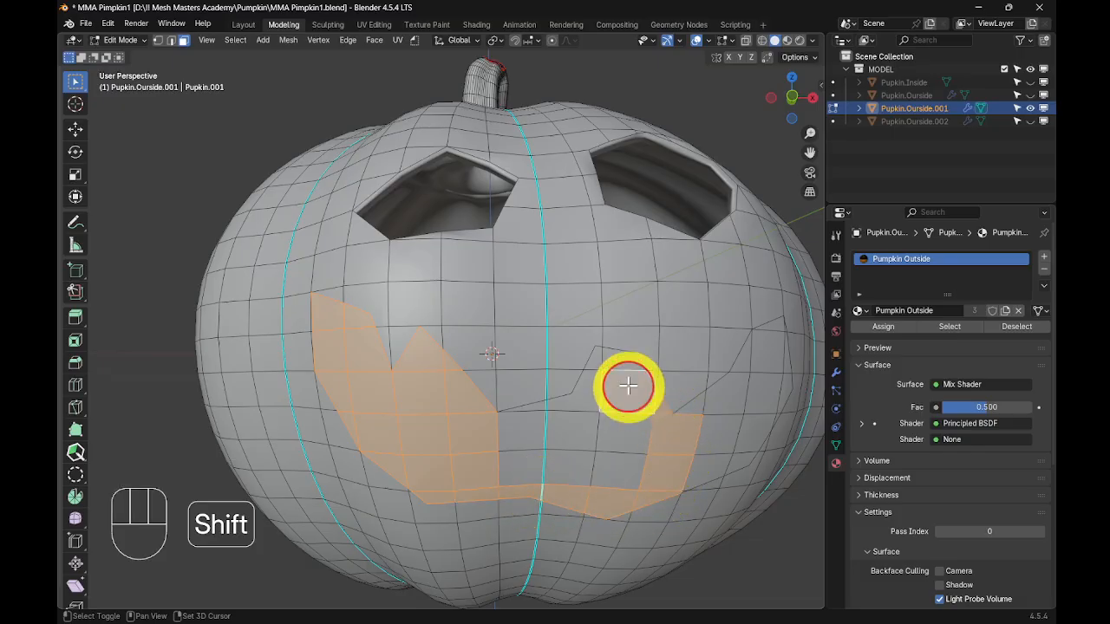
pyautogui.keyDown('shift'); pyautogui.click(604, 359); pyautogui.keyUp('shift')
pyautogui.keyDown('shift'); pyautogui.click(584, 391); pyautogui.keyUp('shift')
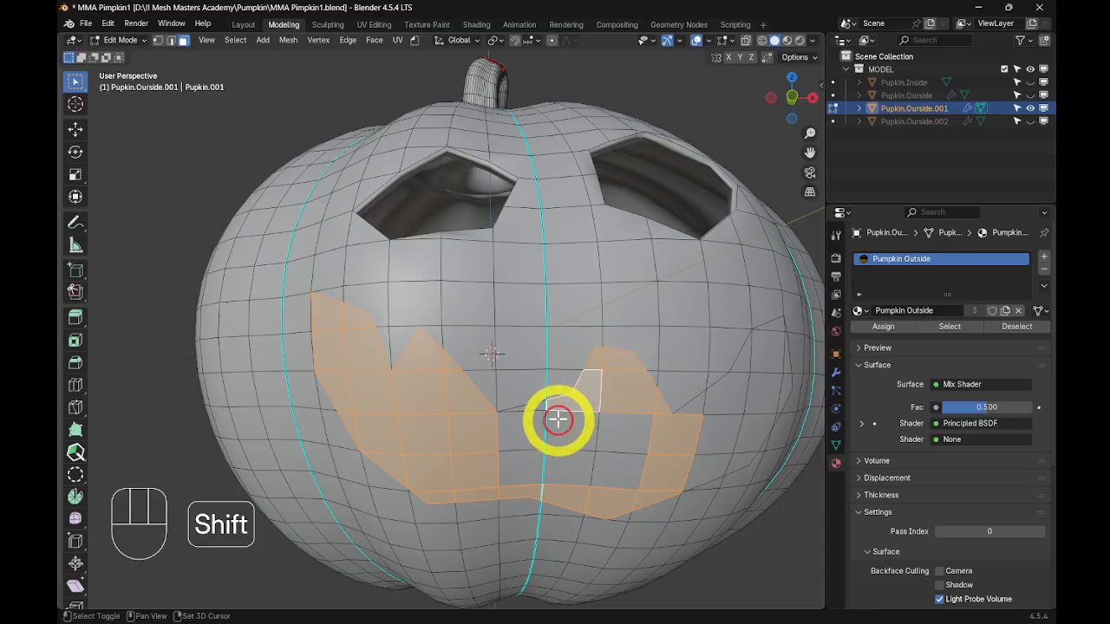
# - Fill the remaining gap in the selection by adding the unselected faces in the centre of the mouth outline
pyautogui.keyDown('shift'); pyautogui.click(531, 428); pyautogui.keyUp('shift')
pyautogui.keyDown('shift'); pyautogui.click(580, 433); pyautogui.keyUp('shift')
pyautogui.keyDown('shift'); pyautogui.click(526, 431); pyautogui.keyUp('shift')
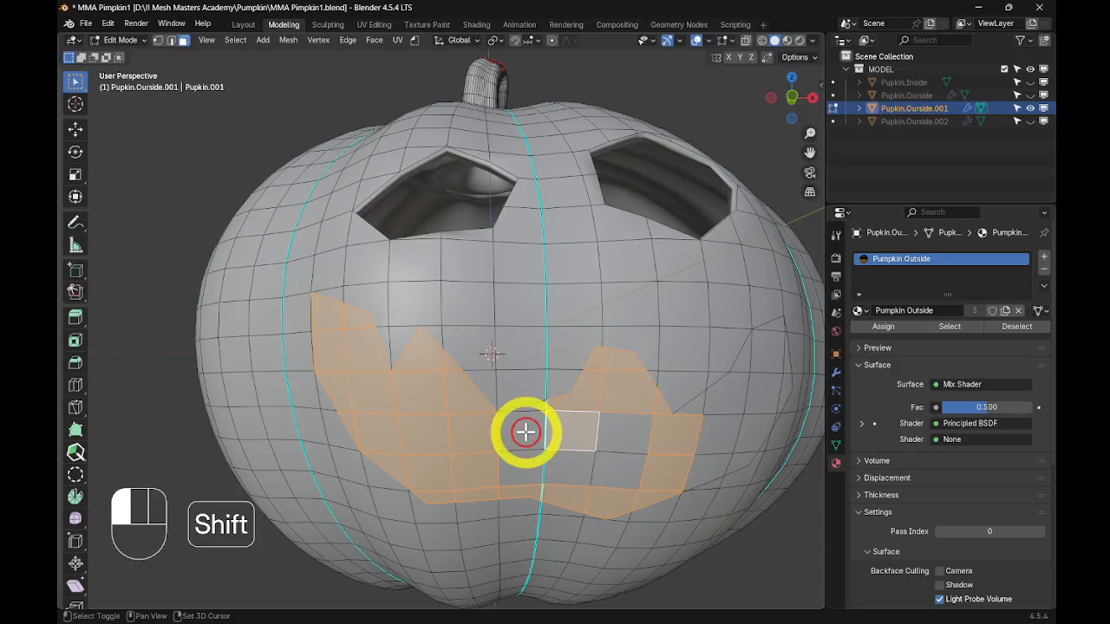
pyautogui.keyDown('shift'); pyautogui.click(529, 473); pyautogui.keyUp('shift')
pyautogui.keyDown('shift'); pyautogui.click(570, 471); pyautogui.keyUp('shift')
pyautogui.keyDown('shift'); pyautogui.click(619, 467); pyautogui.keyUp('shift')
pyautogui.keyDown('shift'); pyautogui.click(623, 428); pyautogui.keyUp('shift')
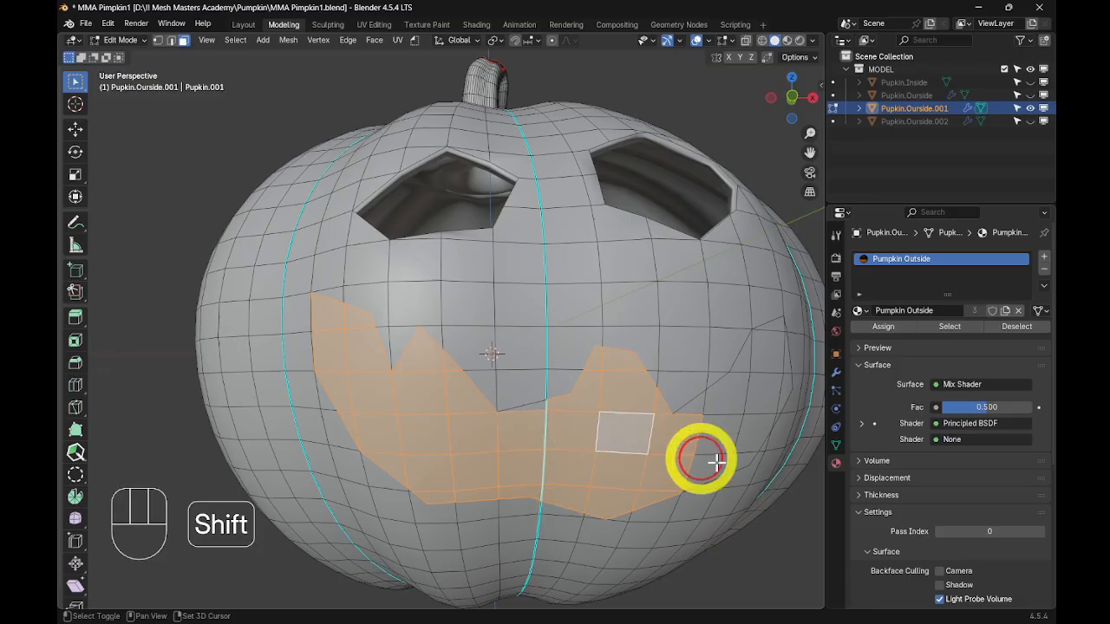
# - Add the faces inside the mouth's right-hand corner to the selection and delete all selected faces to open the mouth
pyautogui.moveTo(756, 467); pyautogui.dragTo(721, 463, button='middle')
pyautogui.keyDown('shift'); pyautogui.click(420, 392); pyautogui.keyUp('shift')
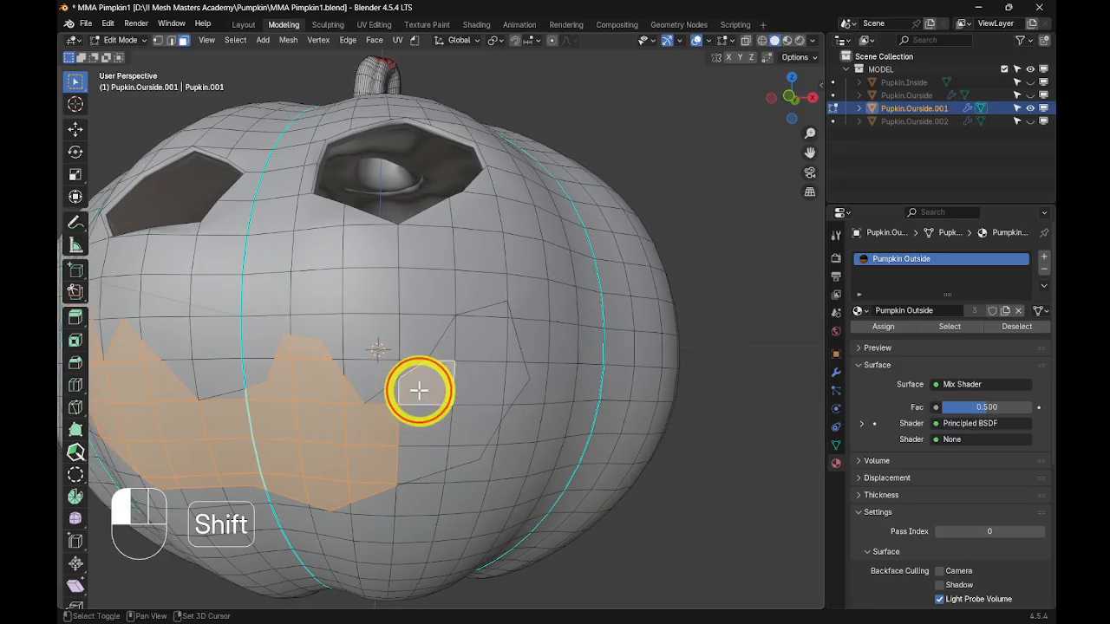
pyautogui.keyDown('shift'); pyautogui.click(483, 320); pyautogui.keyUp('shift')
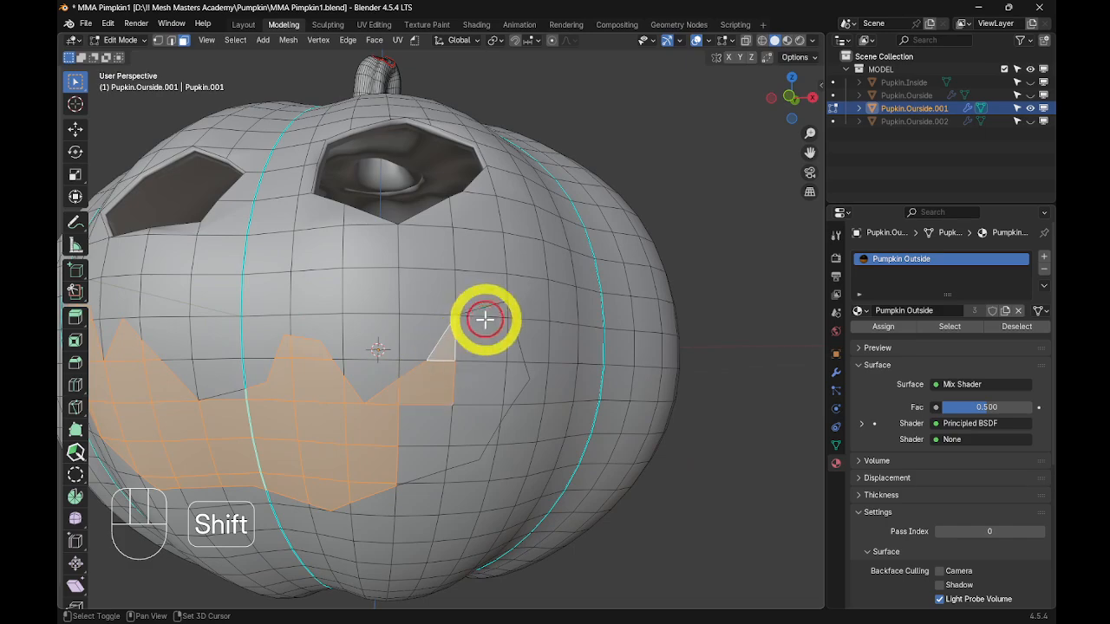
pyautogui.keyDown('shift'); pyautogui.click(496, 334); pyautogui.keyUp('shift')
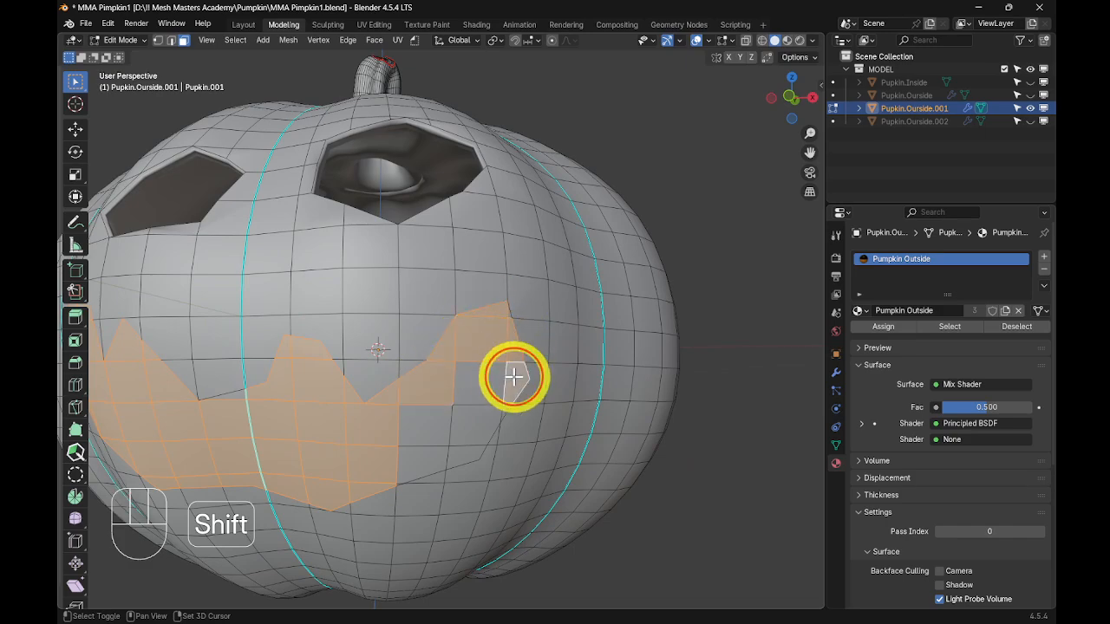
pyautogui.keyDown('shift'); pyautogui.click(489, 390); pyautogui.keyUp('shift')
pyautogui.keyDown('shift'); pyautogui.click(480, 431); pyautogui.keyUp('shift')
pyautogui.keyDown('shift'); pyautogui.click(460, 456); pyautogui.keyUp('shift')
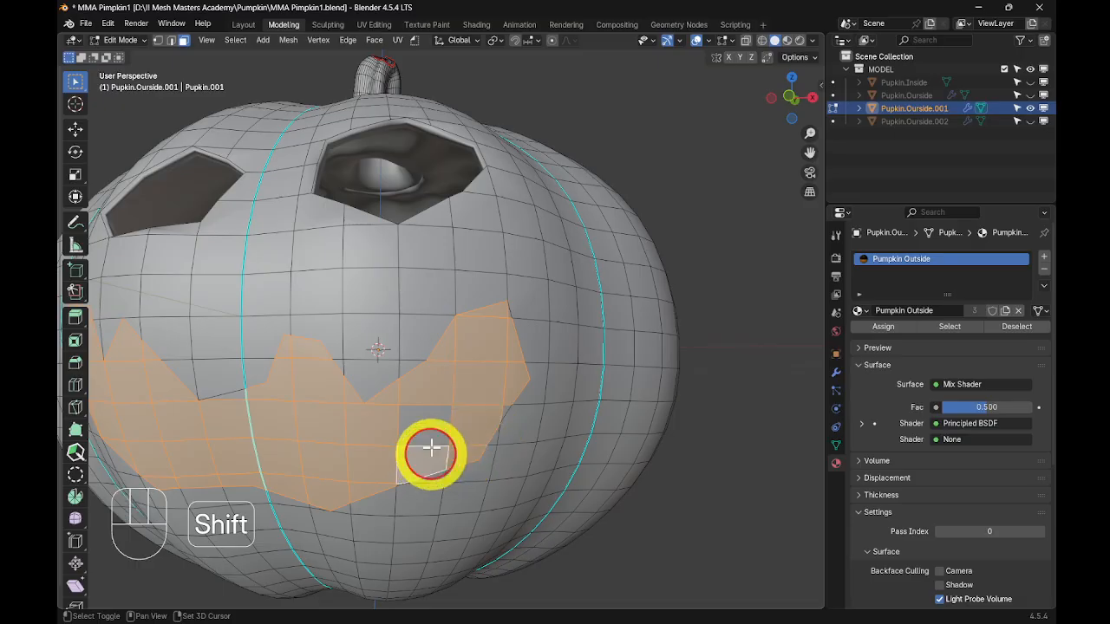
pyautogui.keyDown('shift'); pyautogui.click(443, 408); pyautogui.keyUp('shift')
pyautogui.press('x')
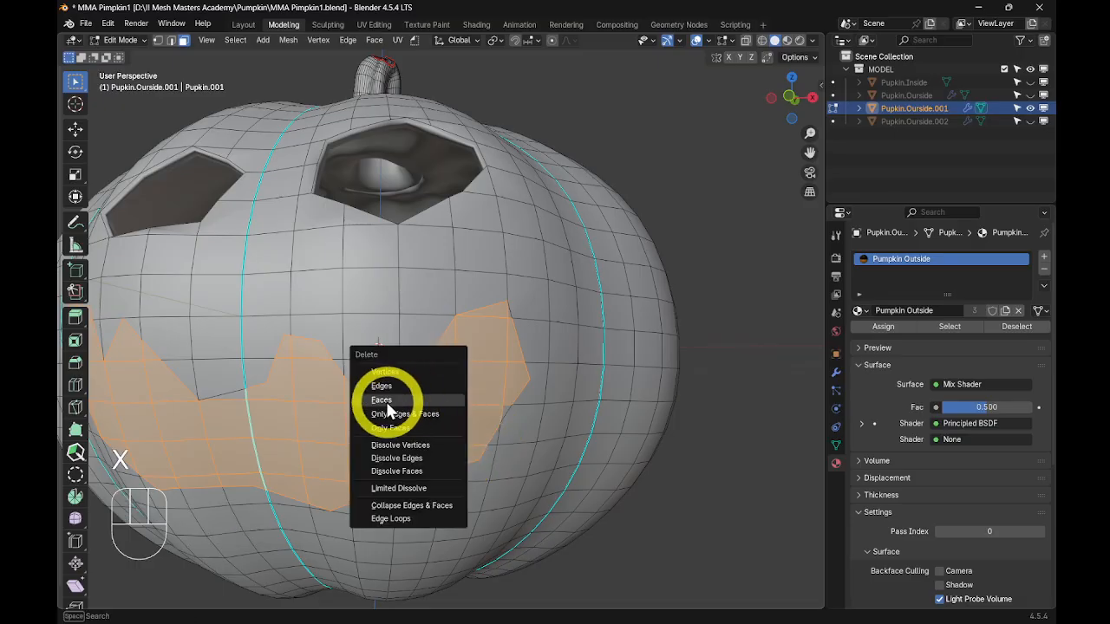
pyautogui.click(381, 400)
# - Unhide the Pupkin.Inside object and switch from Edit Mode to Object Mode
pyautogui.scroll(-5, 582, 493)
pyautogui.moveTo(582, 493)
pyautogui.mouseDown(button='middle')
pyautogui.moveTo(580, 474)
pyautogui.moveTo(585, 502)
pyautogui.mouseUp(button='middle')
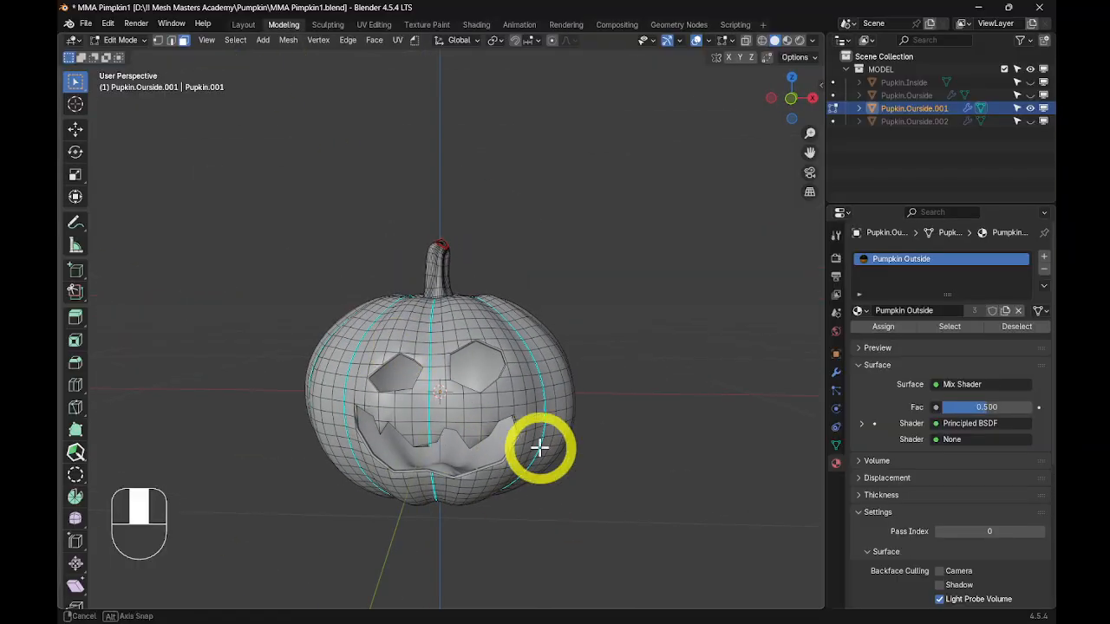
pyautogui.moveTo(539, 447); pyautogui.dragTo(550, 446, button='middle')
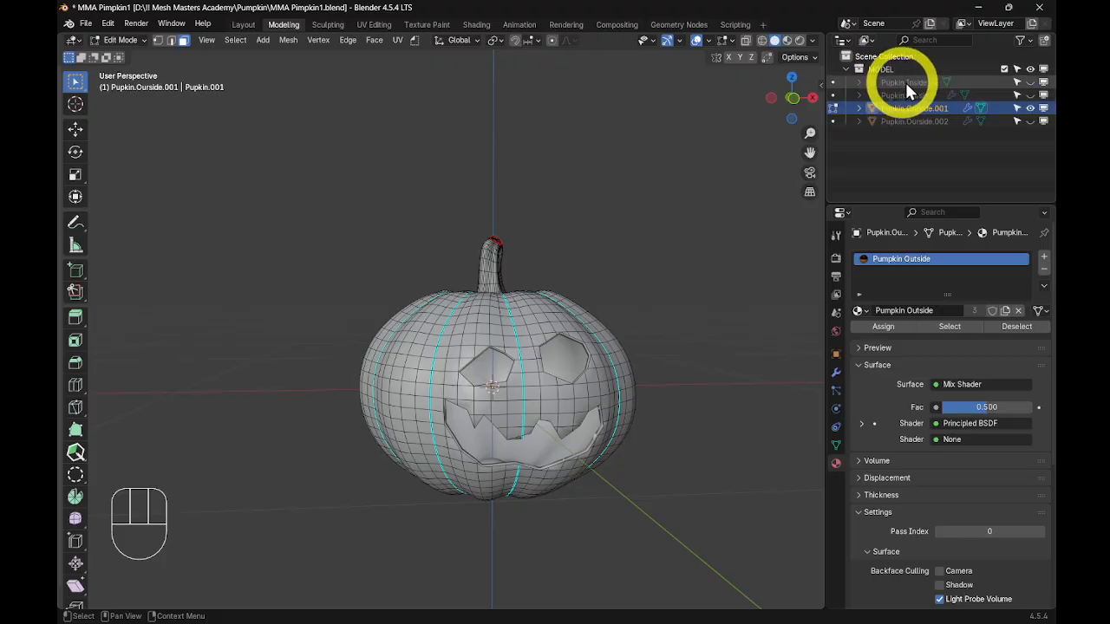
pyautogui.click(1030, 81)
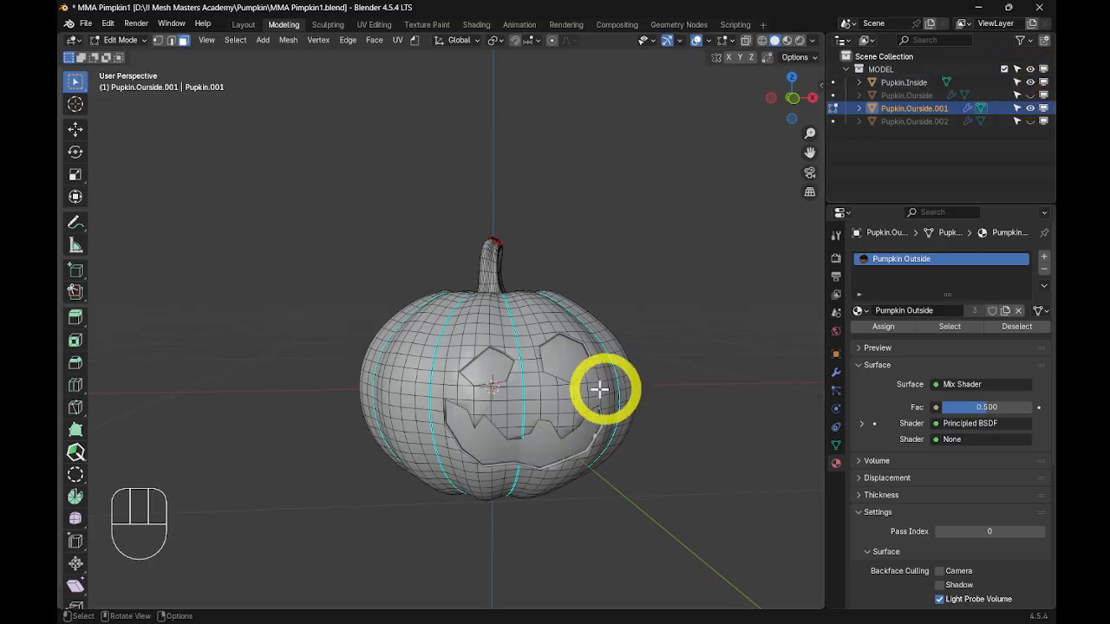
pyautogui.moveTo(599, 389); pyautogui.dragTo(585, 390, button='middle')
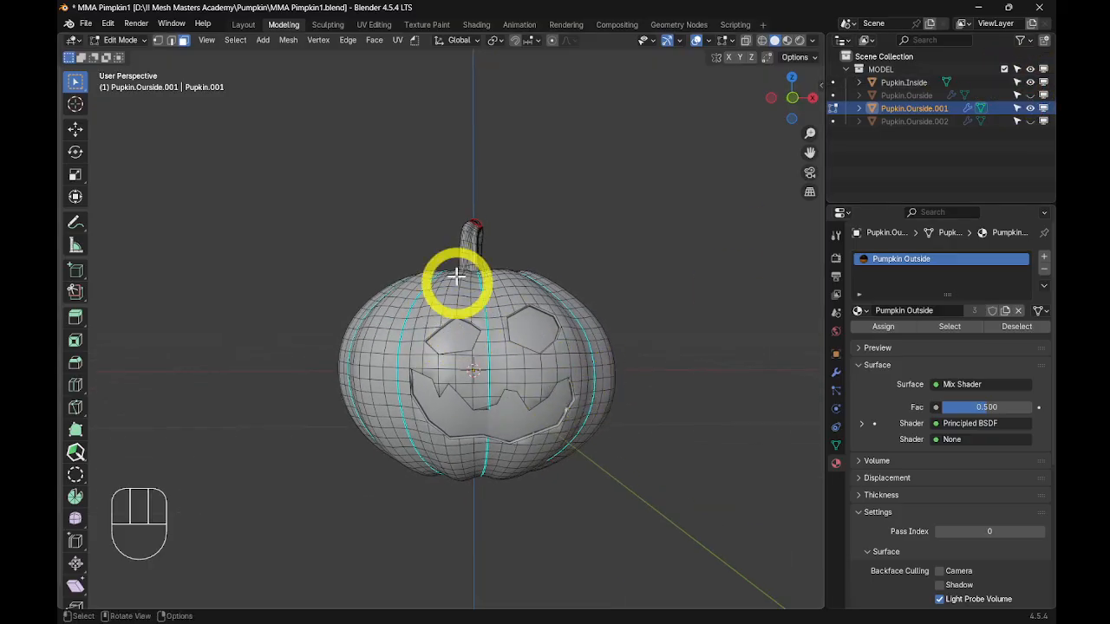
pyautogui.click(123, 43)
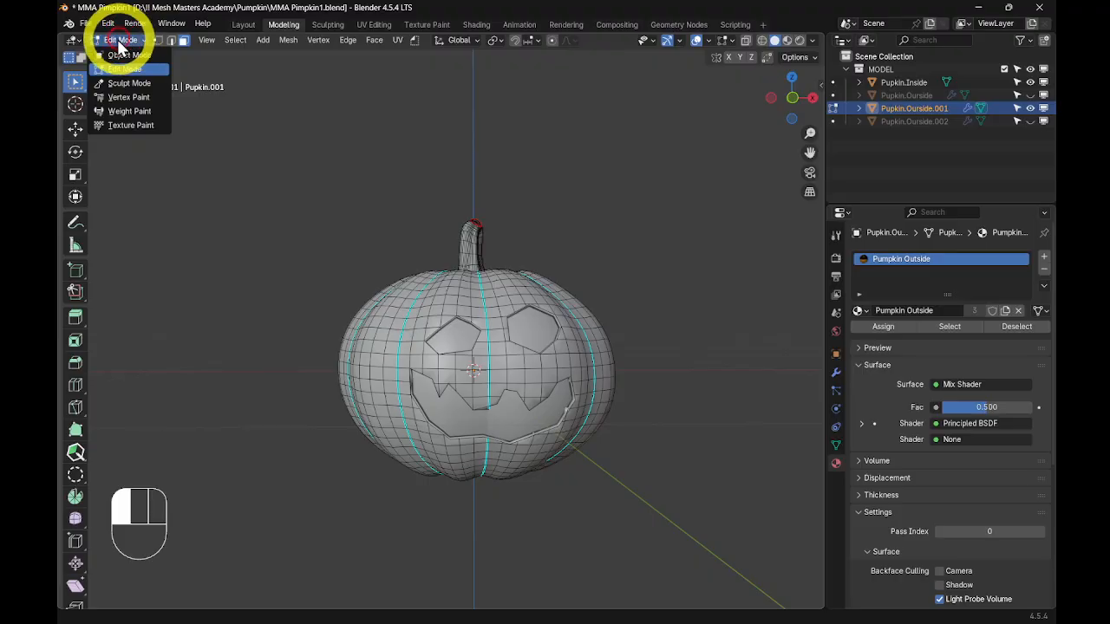
pyautogui.click(135, 54)
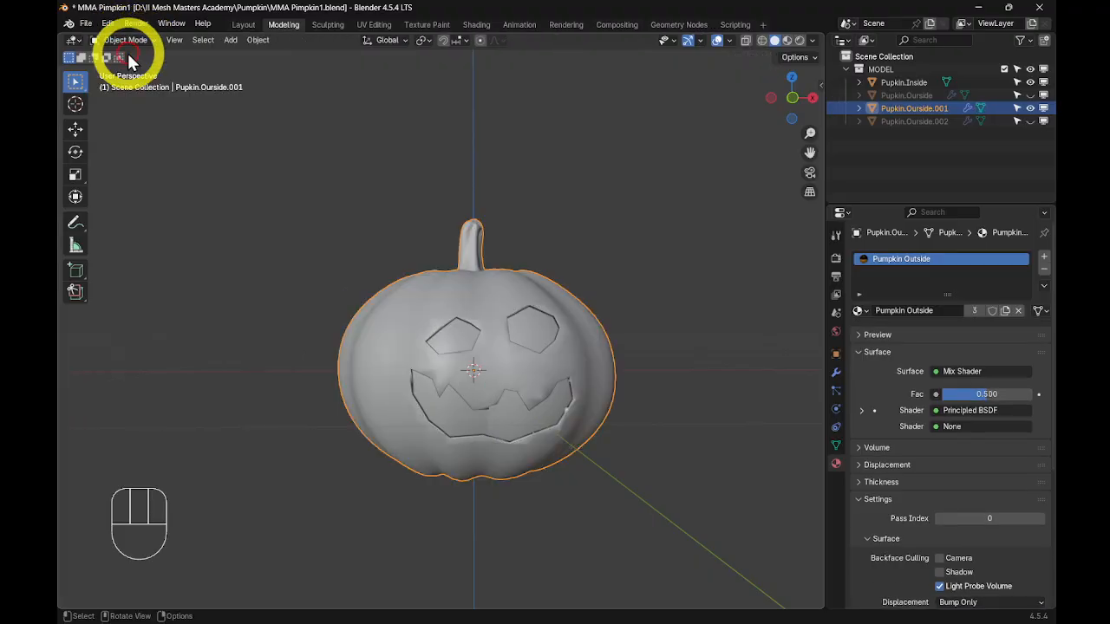
# - Switch the viewport to Material Preview shading and inspect the carved face with its materials
pyautogui.moveTo(553, 417); pyautogui.dragTo(619, 451, button='middle')
pyautogui.scroll(2, 540, 465)
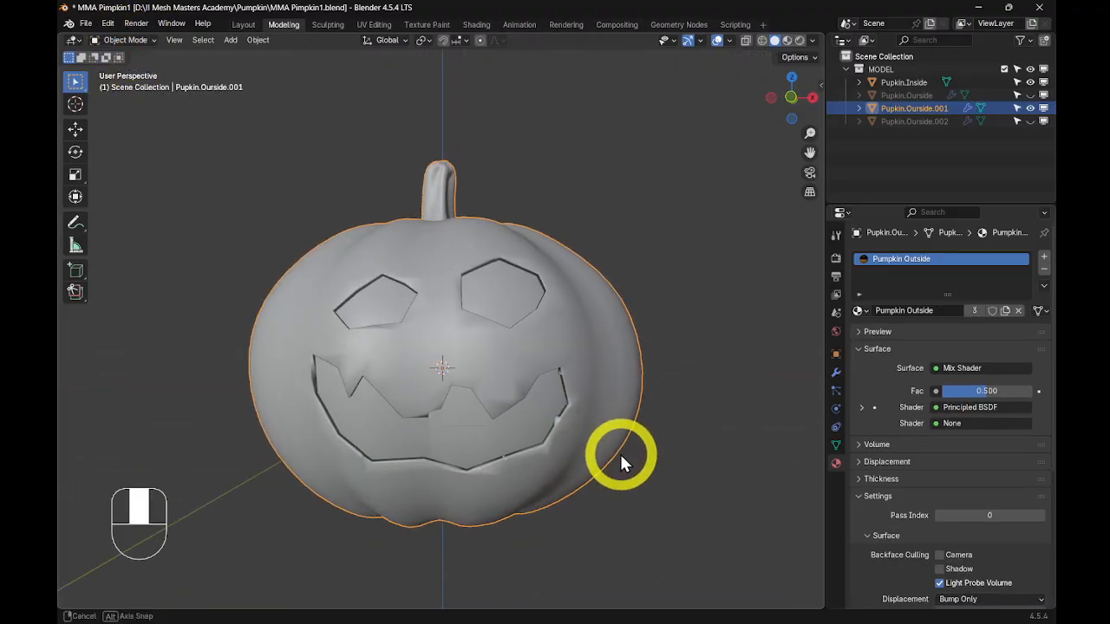
pyautogui.click(787, 42)
pyautogui.scroll(-5, 691, 372)
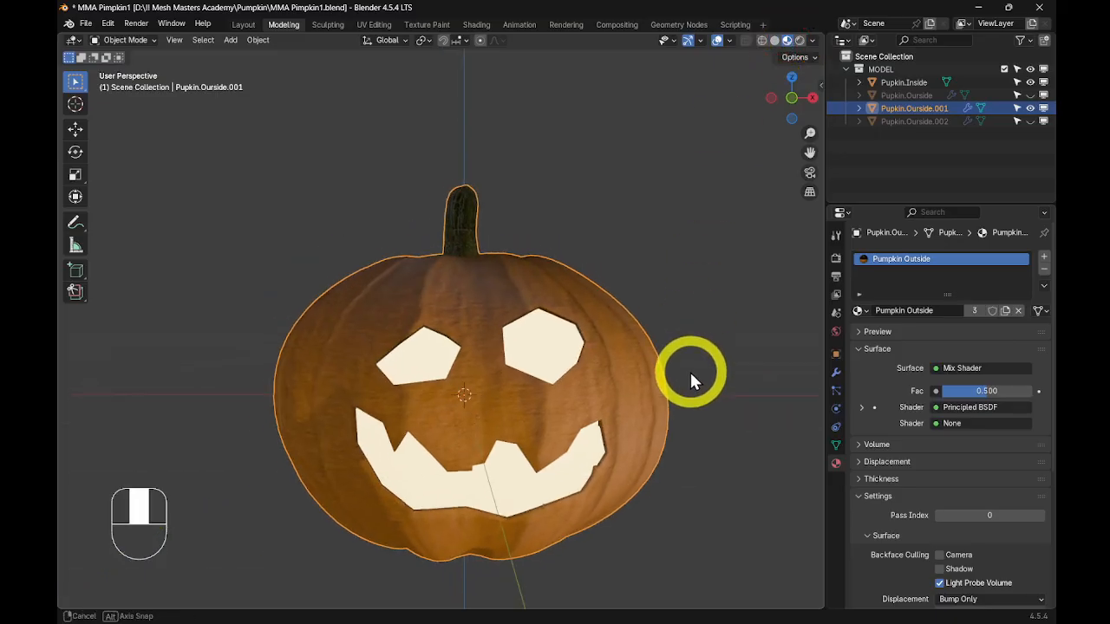
pyautogui.scroll(5, 558, 469)
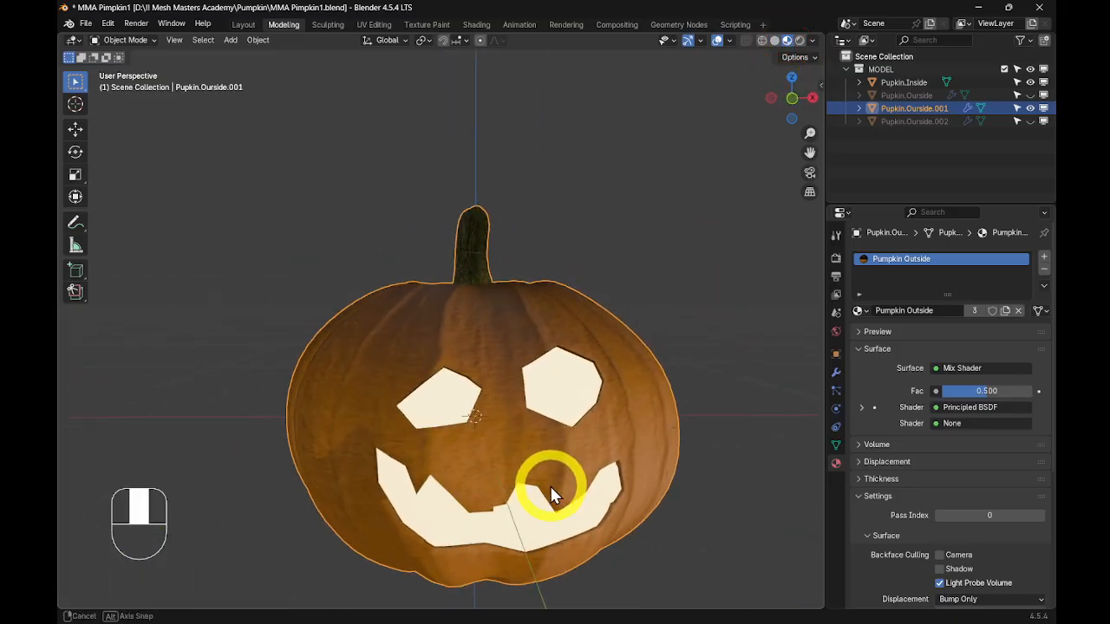
pyautogui.moveTo(544, 473); pyautogui.dragTo(524, 518, button='middle')
pyautogui.scroll(-4, 541, 495)
pyautogui.scroll(3, 562, 539)
pyautogui.scroll(2, 516, 527)
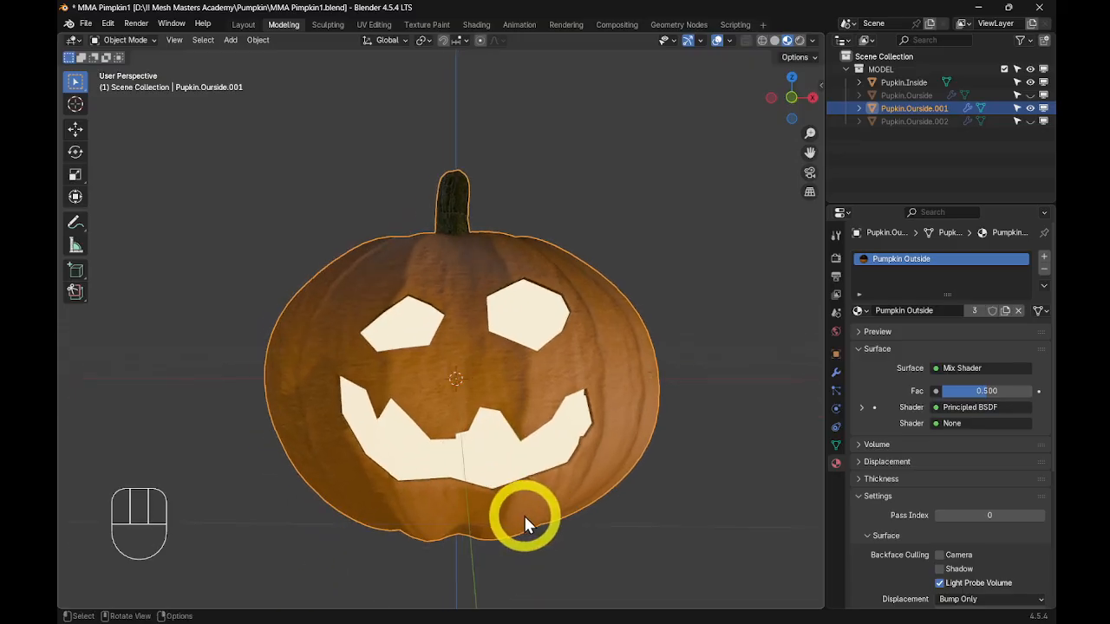
# - Select the Pupkin.Ourside.001 and Pupkin.Inside objects together and open the Collada (.dae) export
pyautogui.click(582, 139)
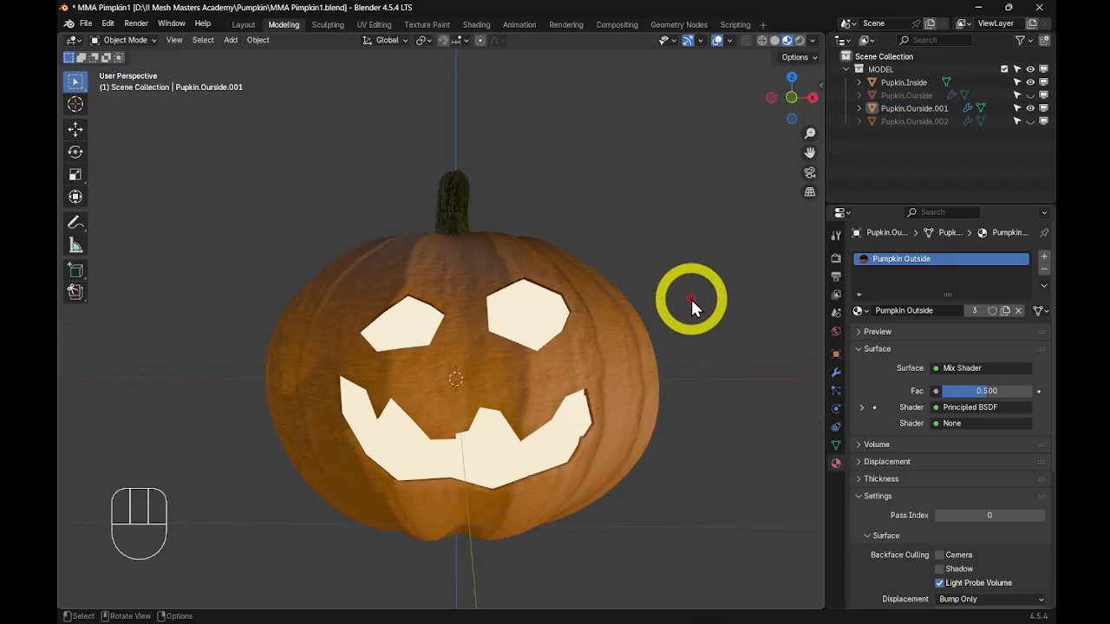
pyautogui.click(894, 111)
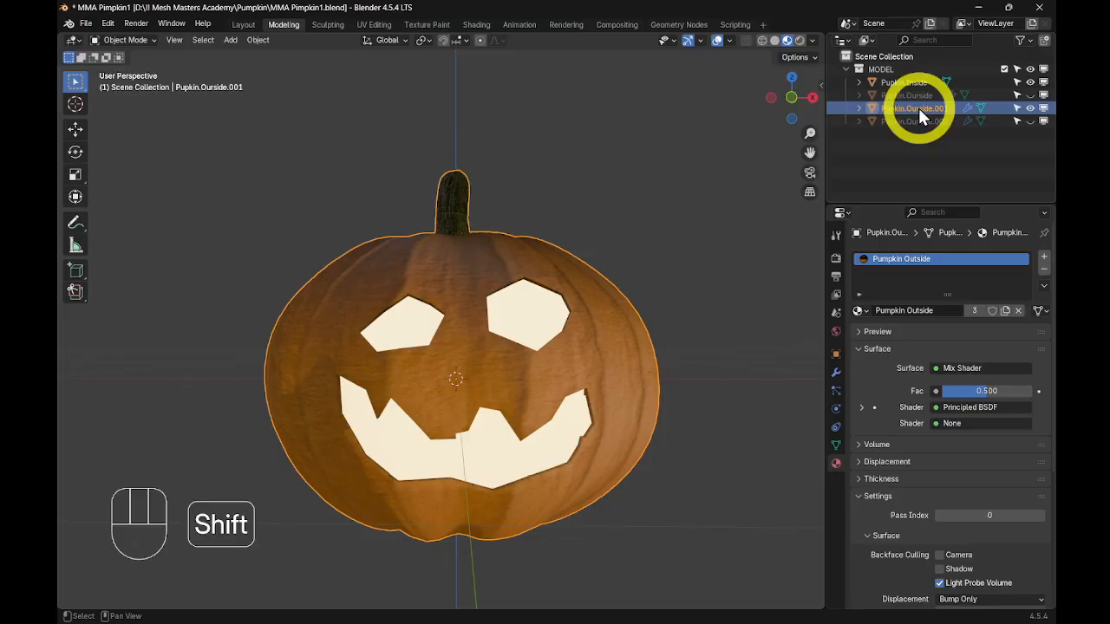
pyautogui.keyDown('shift'); pyautogui.click(898, 83); pyautogui.keyUp('shift')
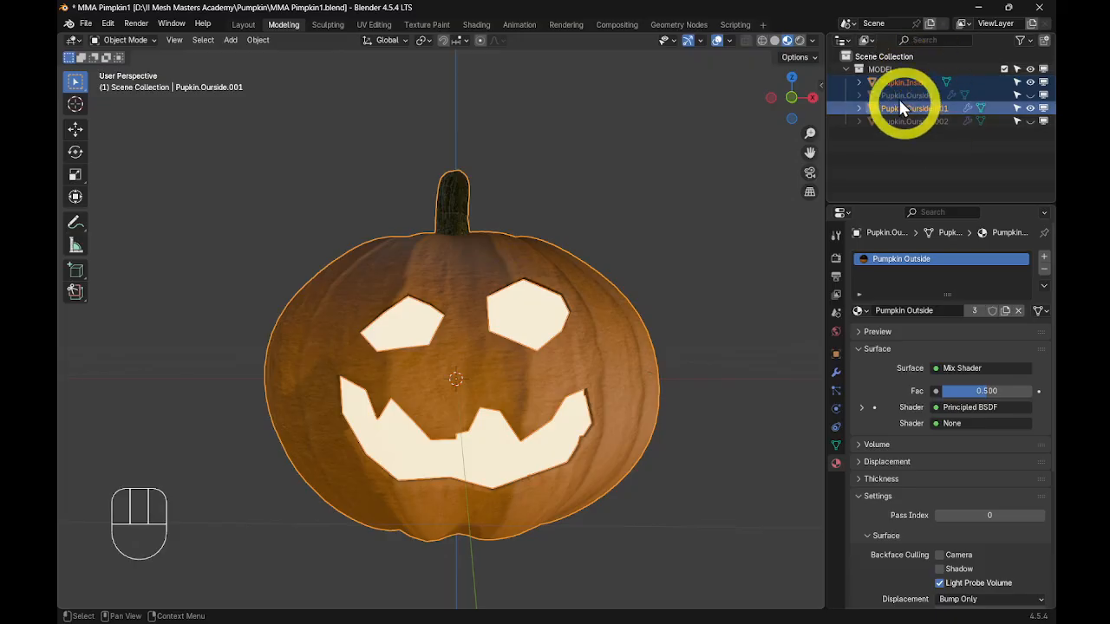
pyautogui.click(86, 25)
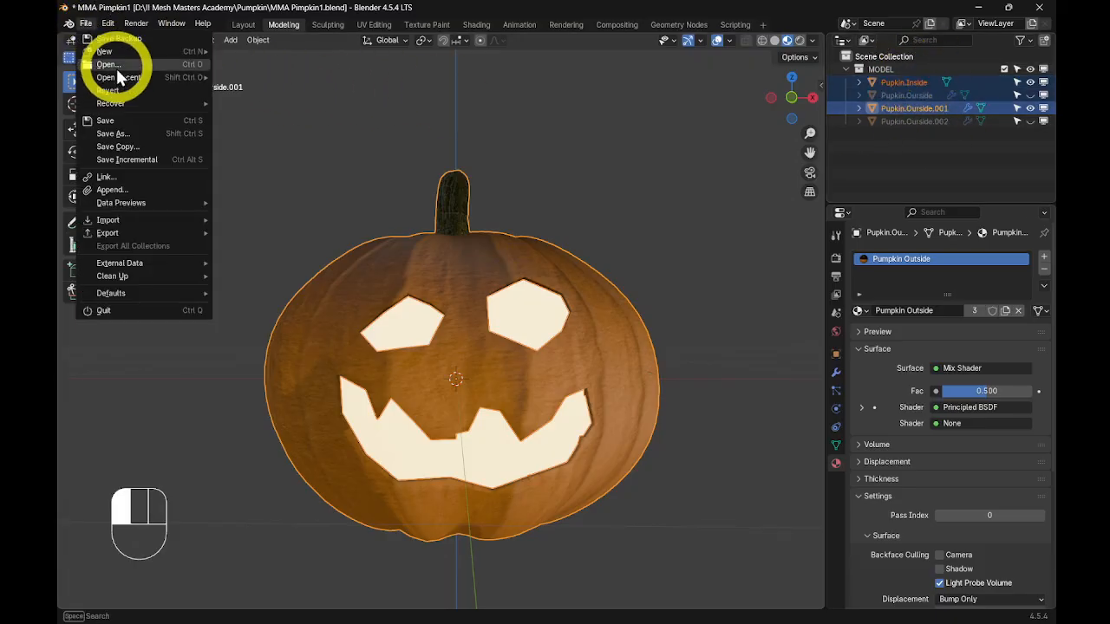
pyautogui.moveTo(103, 233)
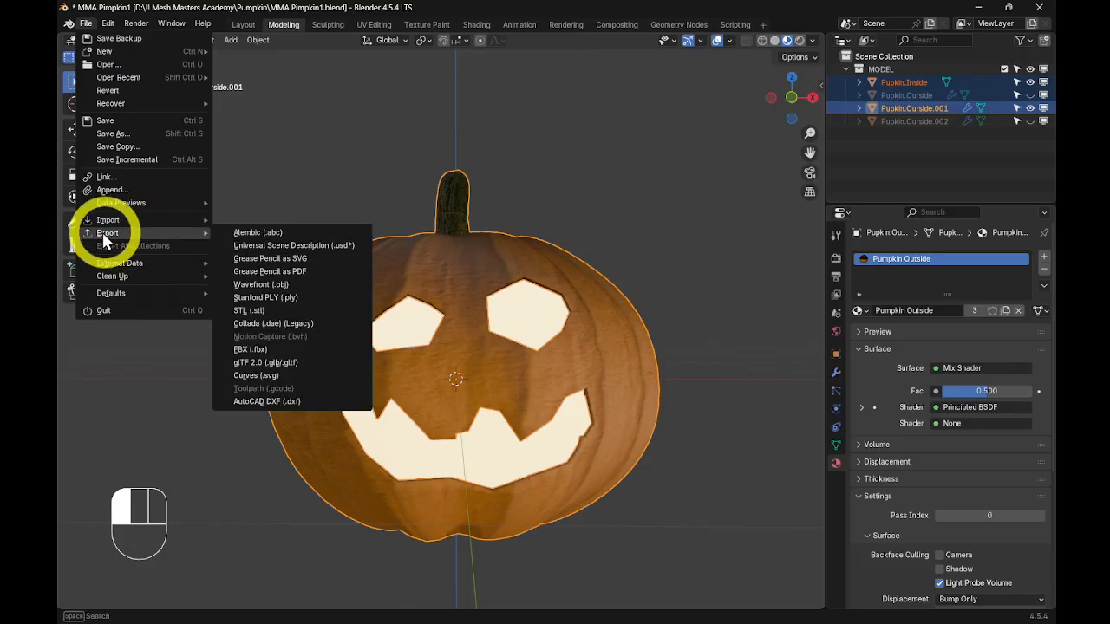
pyautogui.click(287, 328)
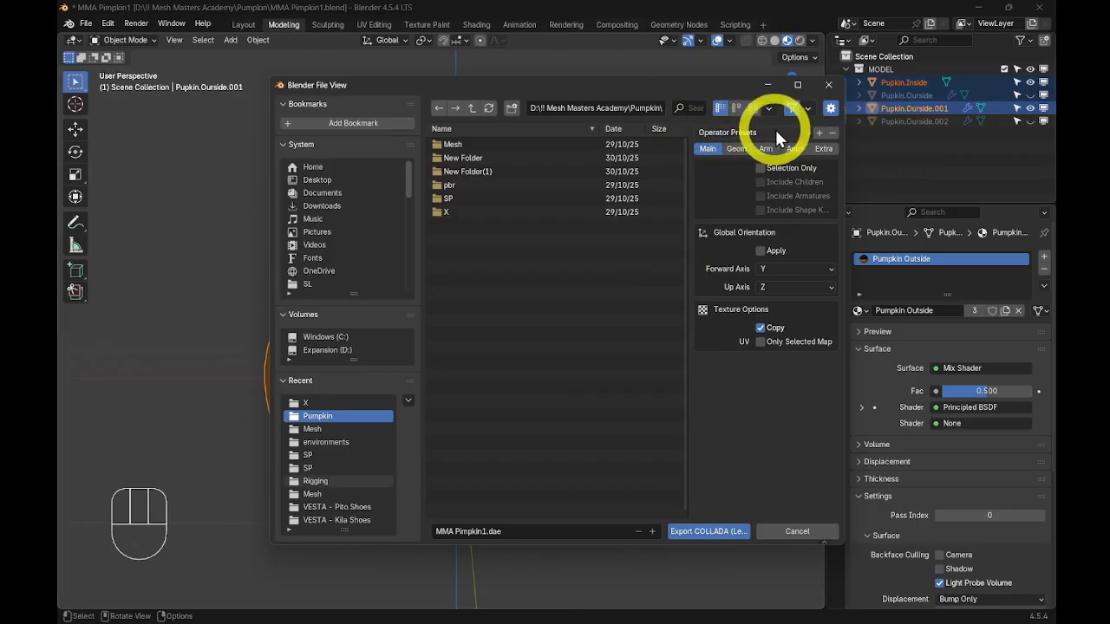
# - Apply the "sl+open sim static" operator preset to the Collada export and choose the Desktop as destination folder
pyautogui.click(733, 132)
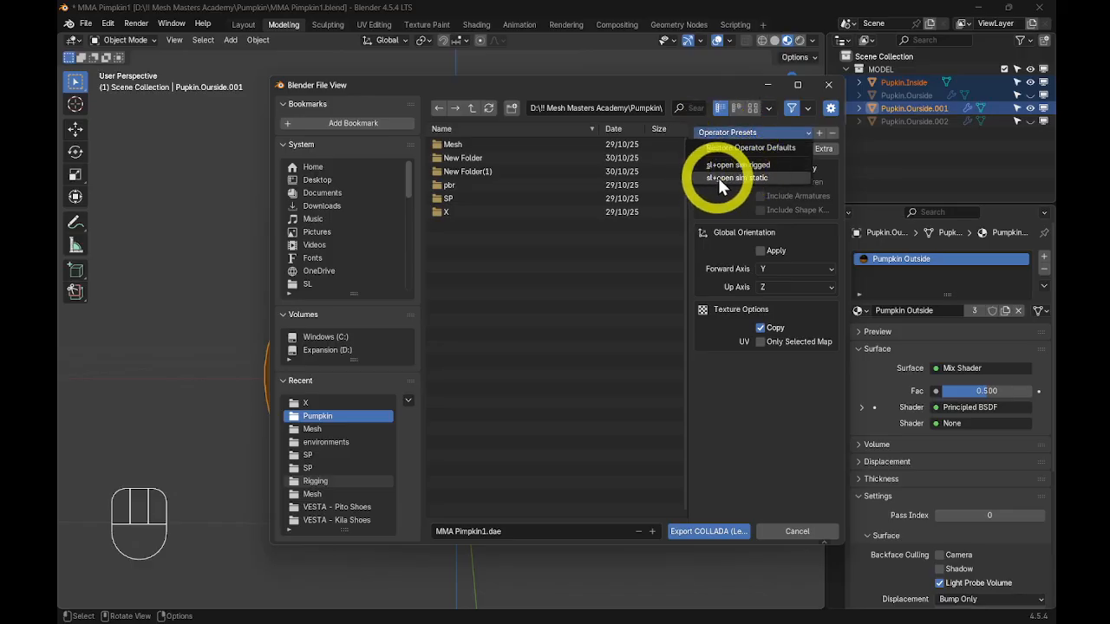
pyautogui.click(774, 176)
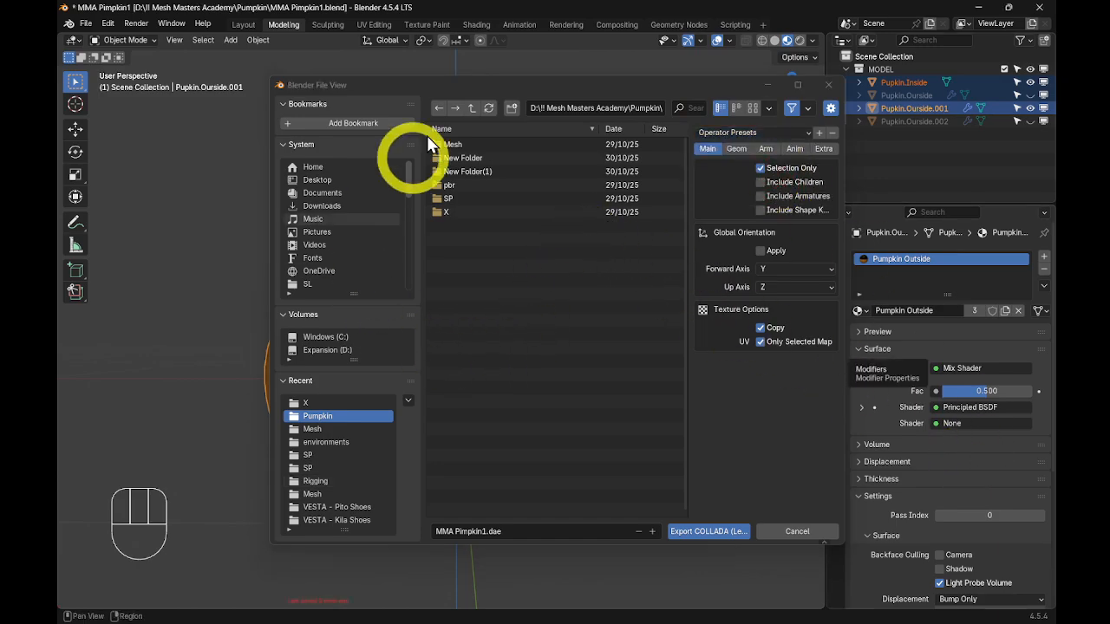
pyautogui.click(310, 181)
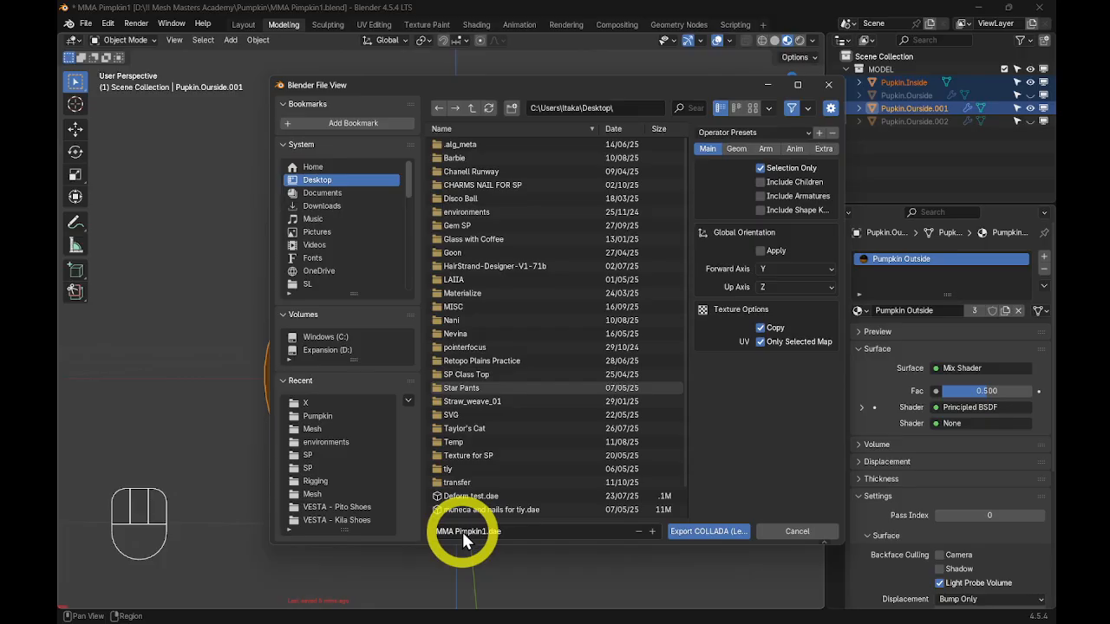
# - Export the selected pumpkin objects to the Desktop as MMA Pimpkin1.dae and clear the object selection
pyautogui.click(702, 532)
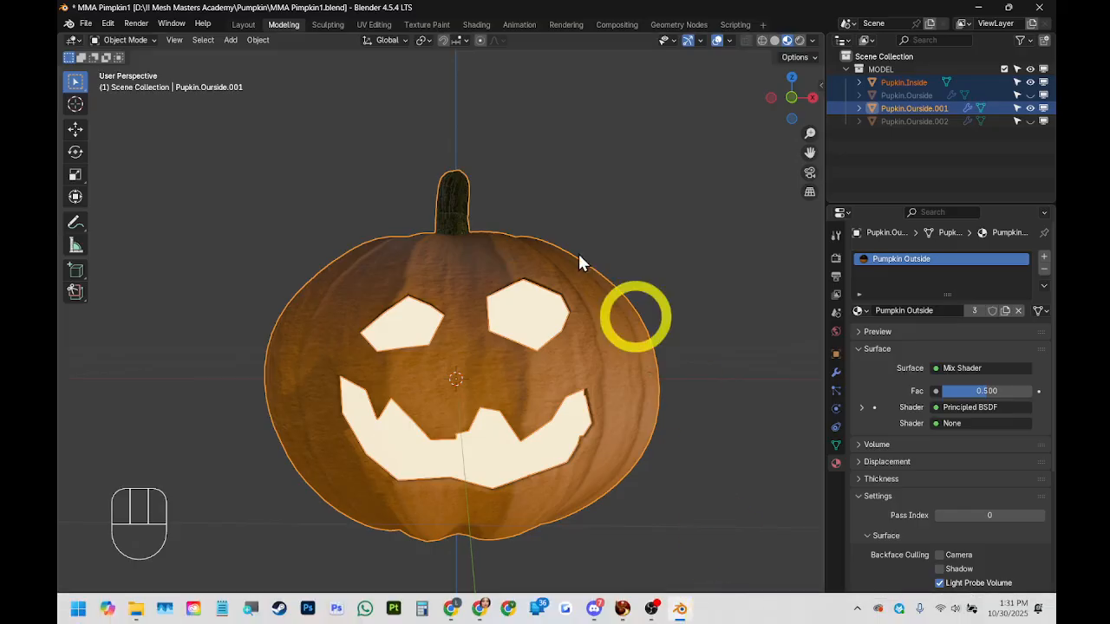
pyautogui.click(680, 172)
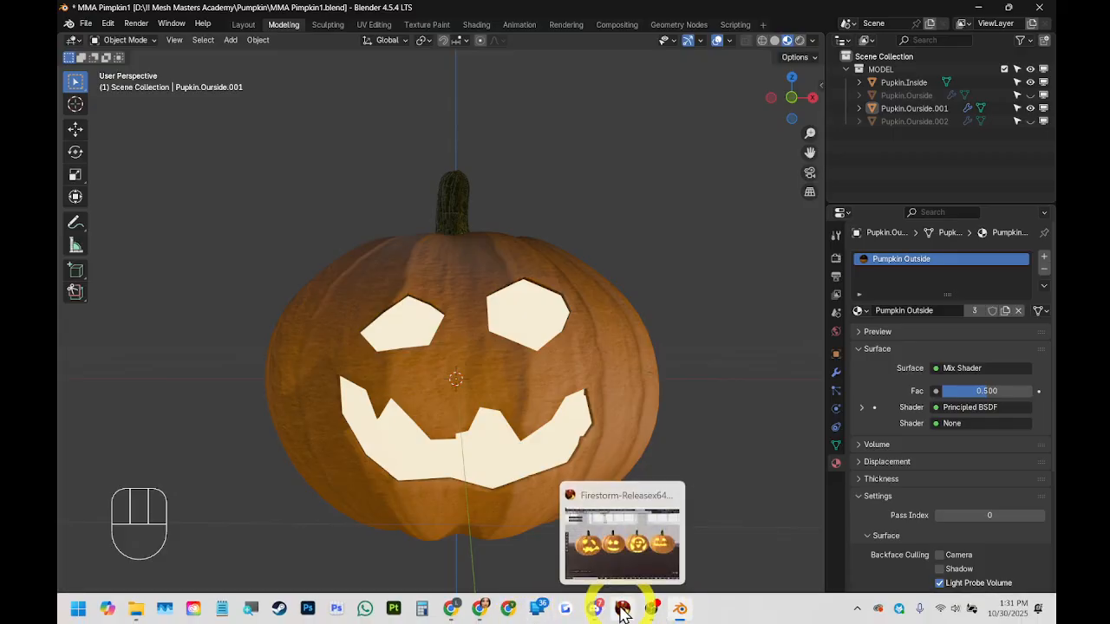
# - Switch to Firestorm and bring the Mesh Masters Academy box on the floor into close view
pyautogui.click(622, 611)
pyautogui.scroll(-5, 482, 348)
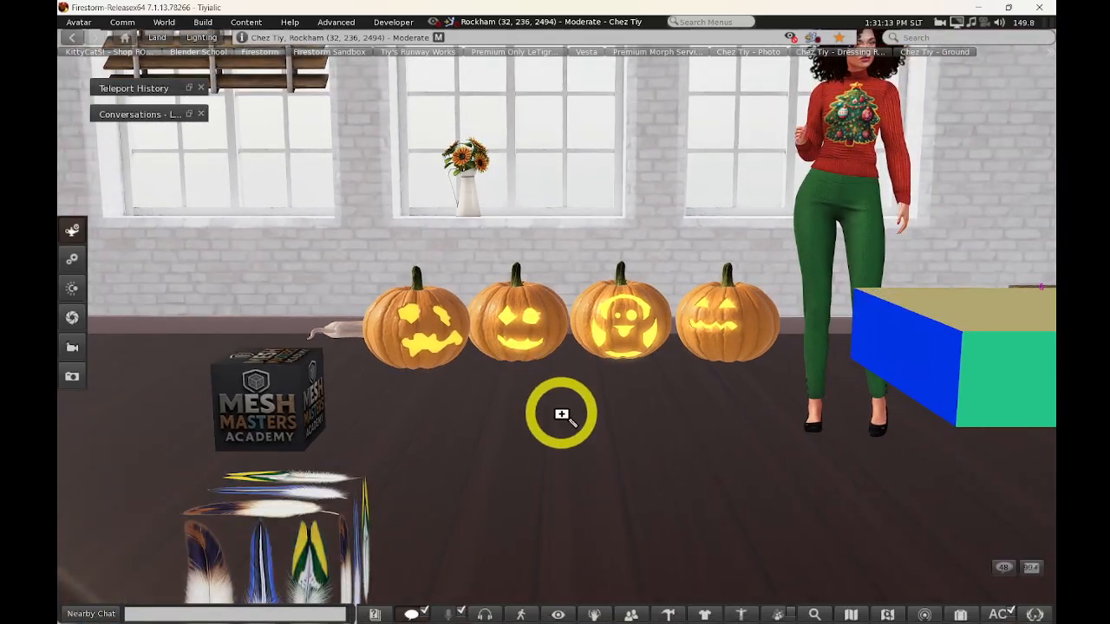
pyautogui.keyDown('ctrl'); pyautogui.keyDown('alt'); pyautogui.moveTo(562, 416); pyautogui.dragTo(558, 327); pyautogui.keyUp('alt'); pyautogui.keyUp('ctrl')
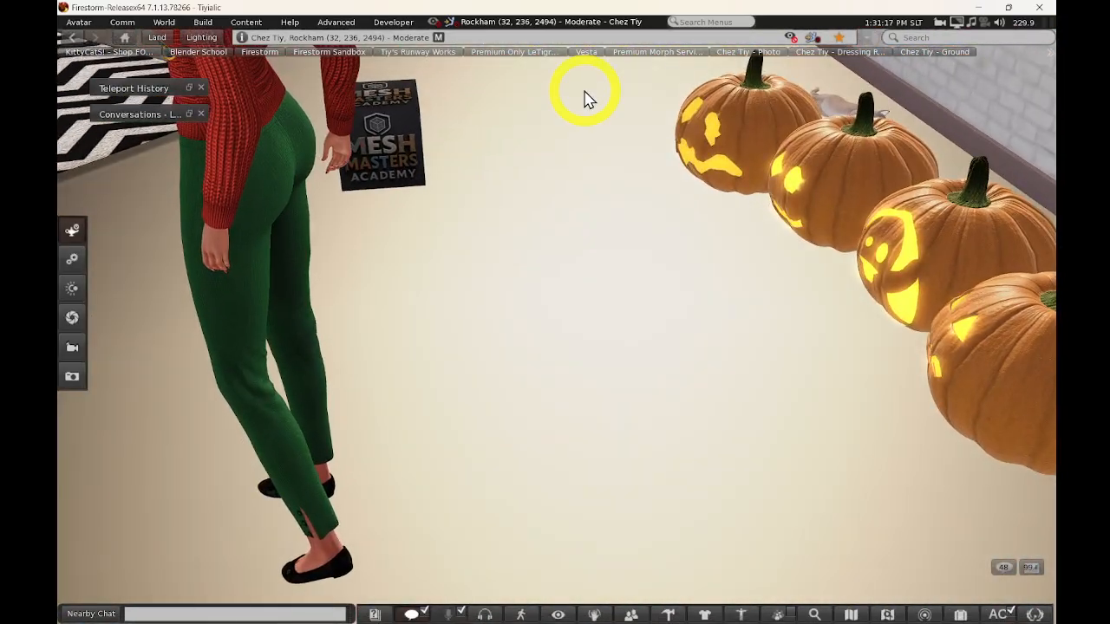
pyautogui.scroll(-4, 587, 97)
pyautogui.keyDown('ctrl'); pyautogui.keyDown('alt'); pyautogui.moveTo(597, 243); pyautogui.dragTo(558, 327); pyautogui.keyUp('alt'); pyautogui.keyUp('ctrl')
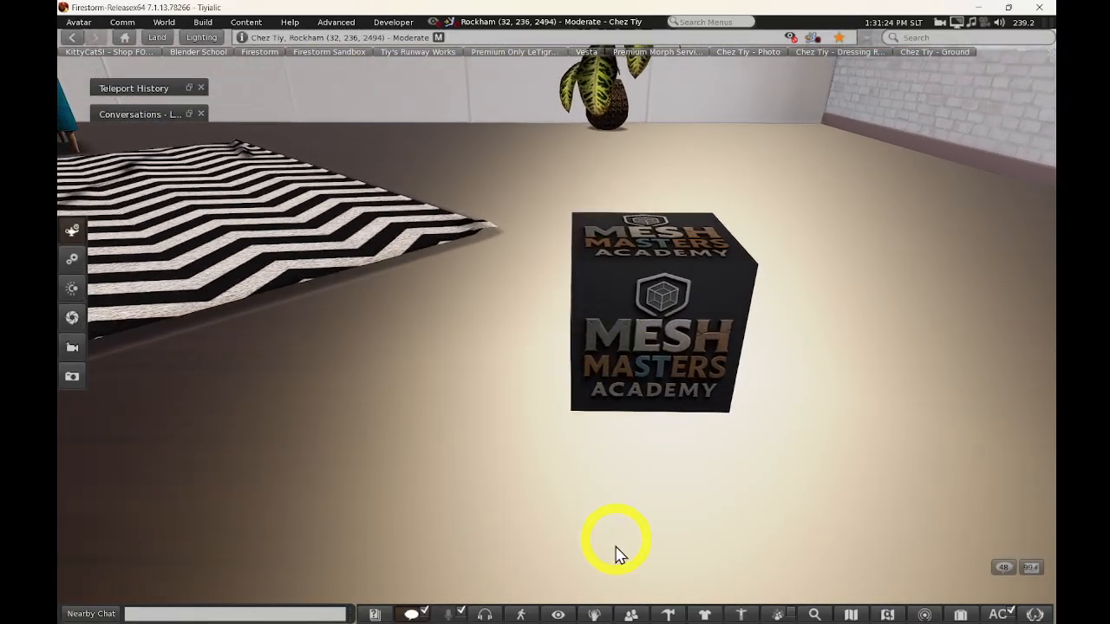
# - Retrieve the "MMA Pumpkin Textures (rezz to unpack)" attachment from the Mesh Masters Academy group notice, and get the group windows out of the way
pyautogui.click(629, 614)
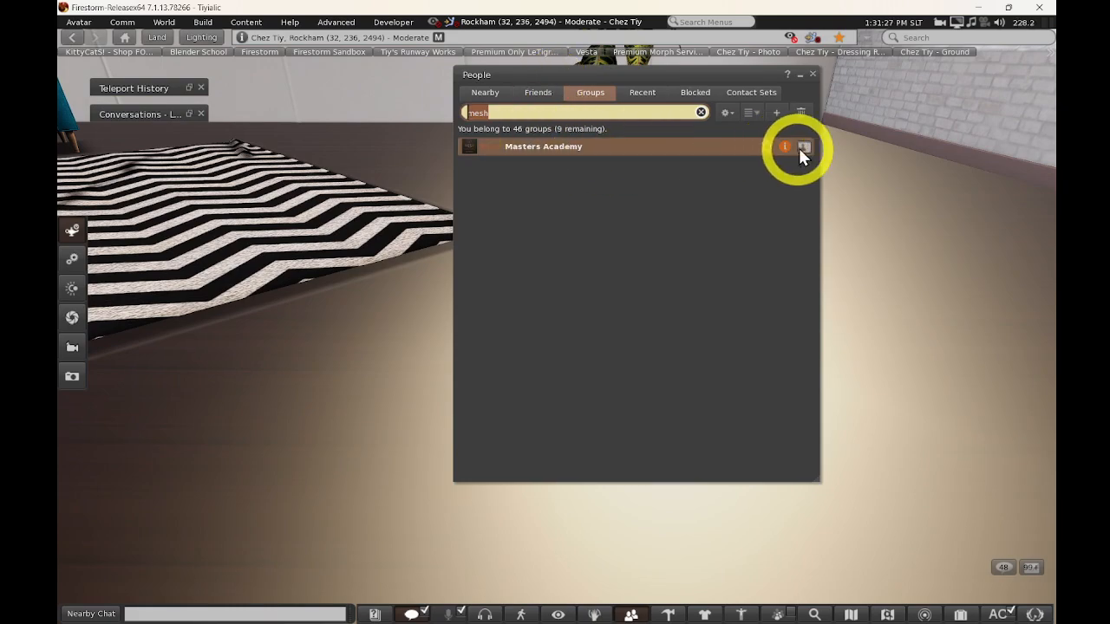
pyautogui.click(801, 147)
pyautogui.click(599, 85)
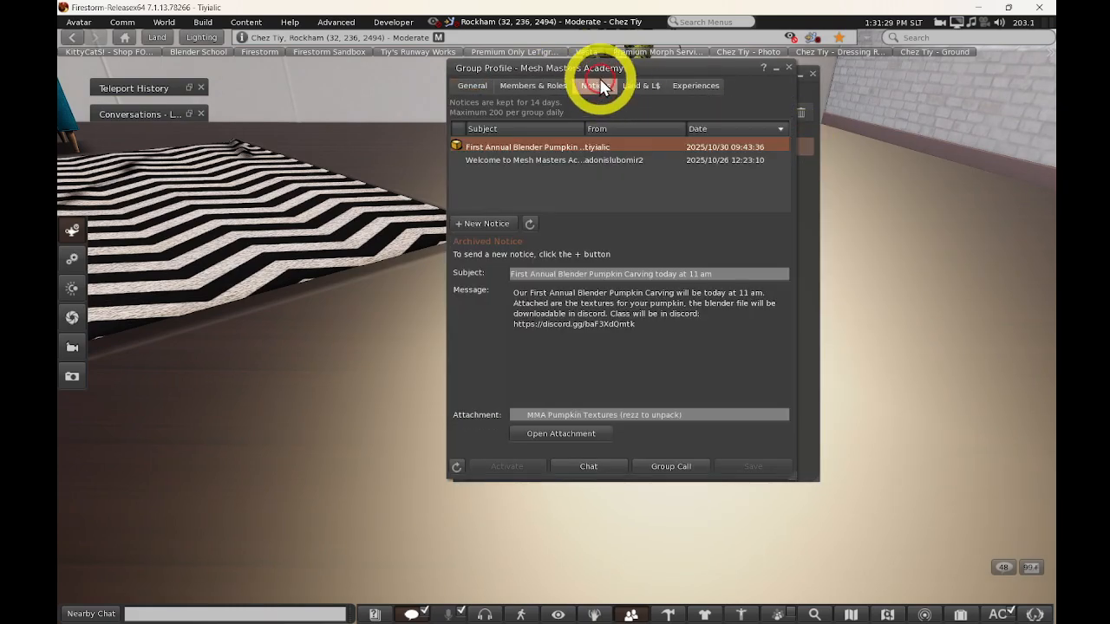
pyautogui.moveTo(565, 67); pyautogui.dragTo(381, 64)
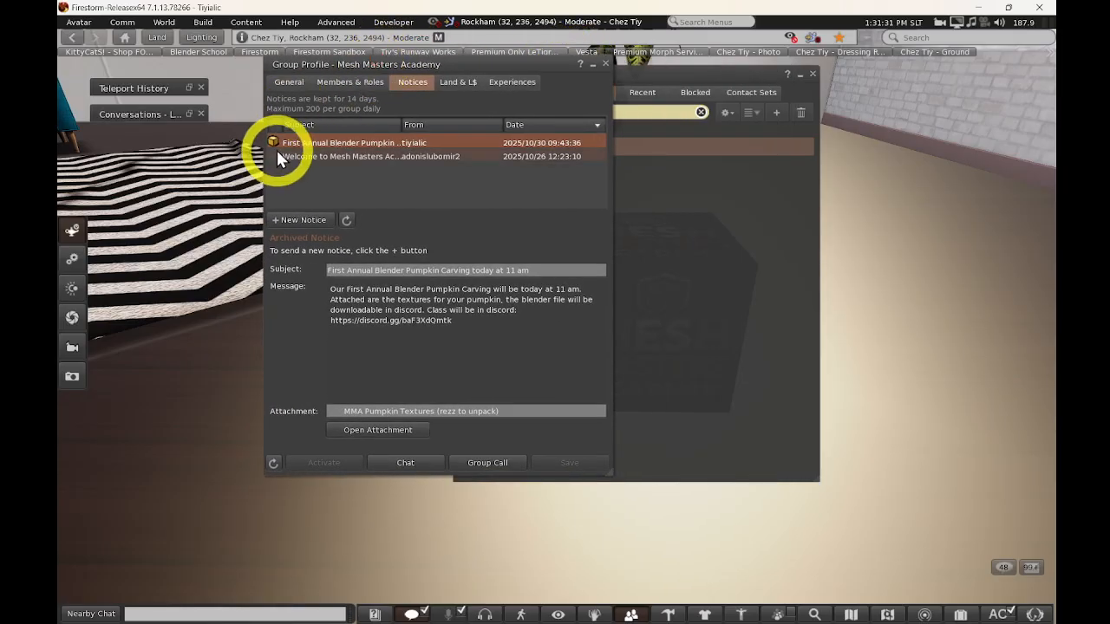
pyautogui.click(372, 429)
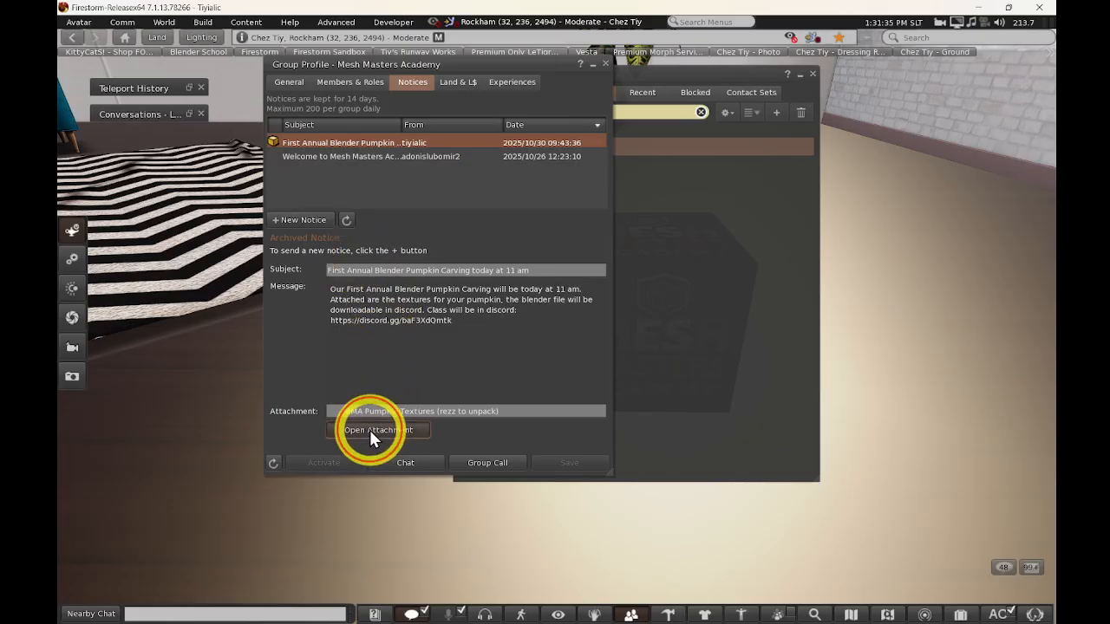
pyautogui.click(607, 63)
pyautogui.click(680, 221)
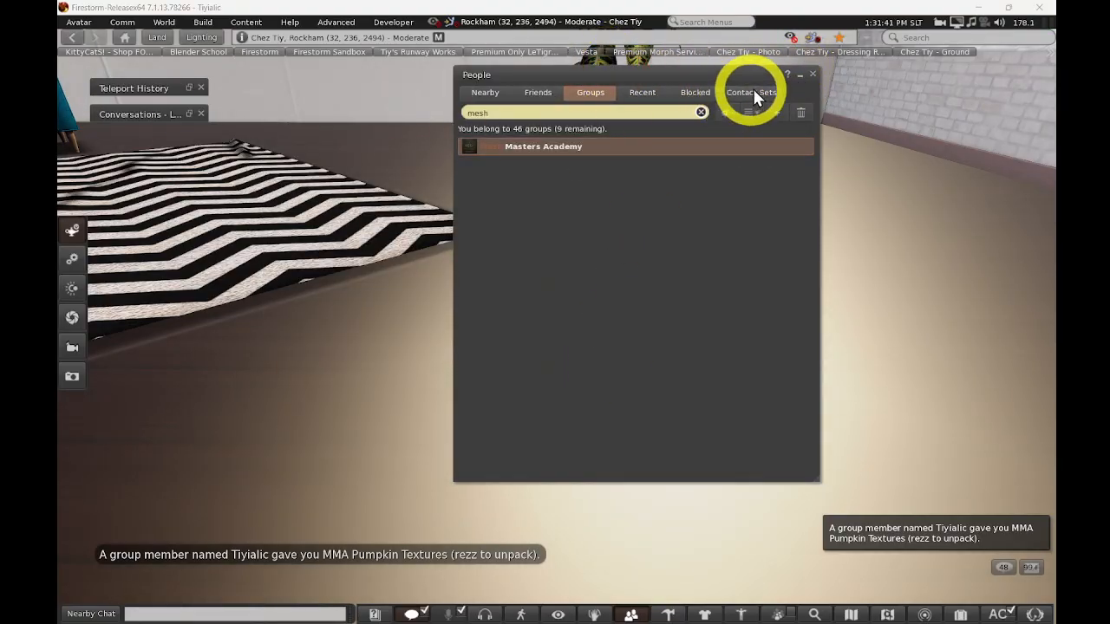
pyautogui.click(800, 76)
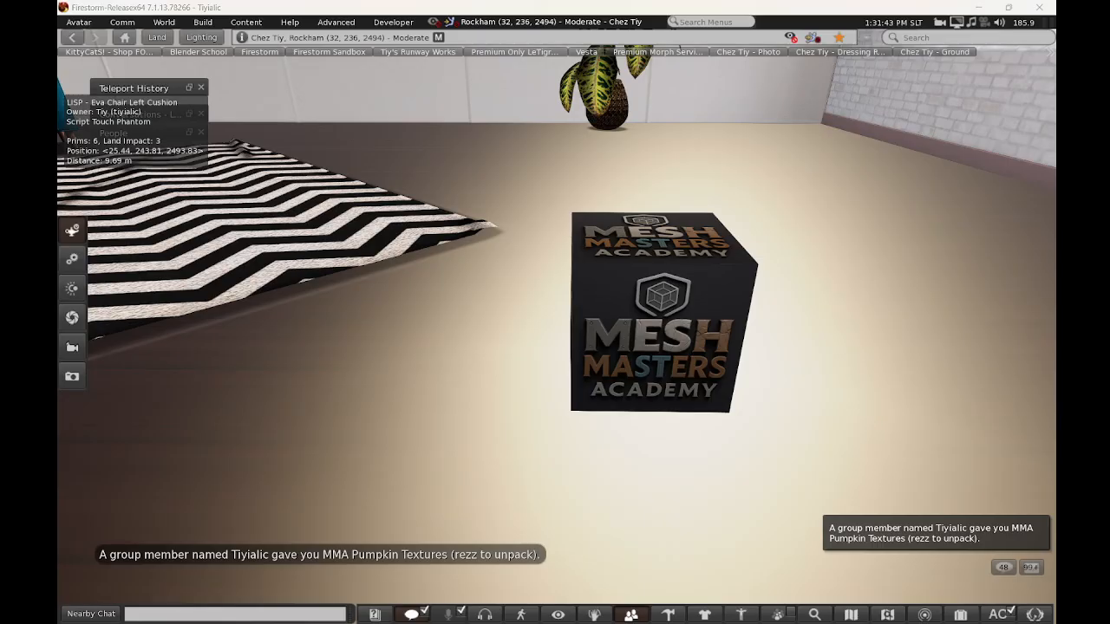
# - Open the Mesh Masters Academy box to examine its texture and material contents, leaving them uncopied
pyautogui.rightClick(628, 318)
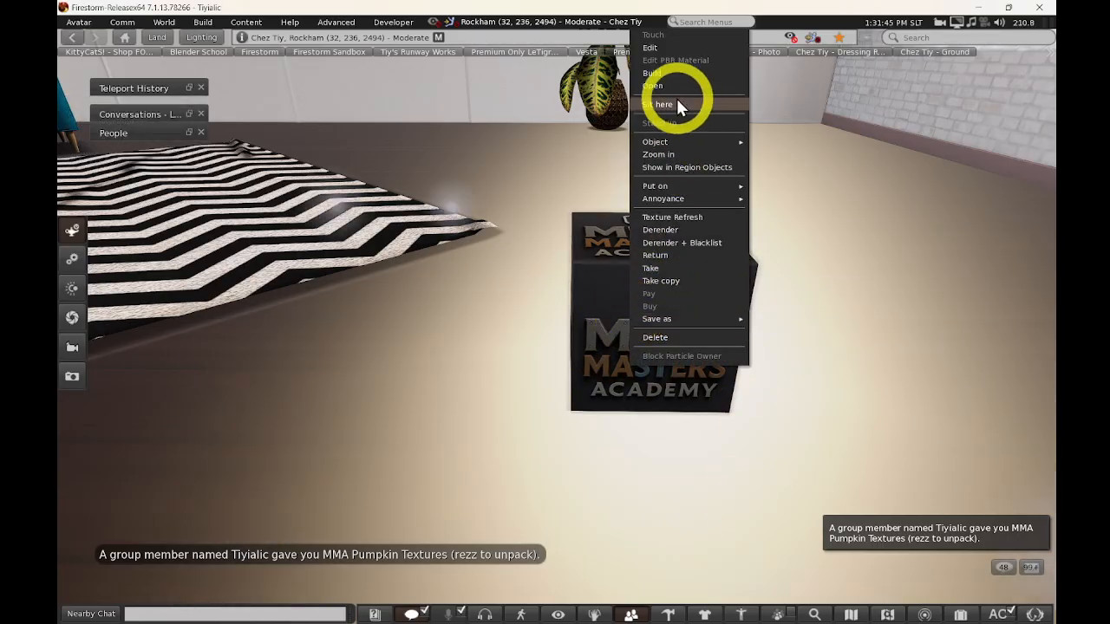
pyautogui.click(652, 85)
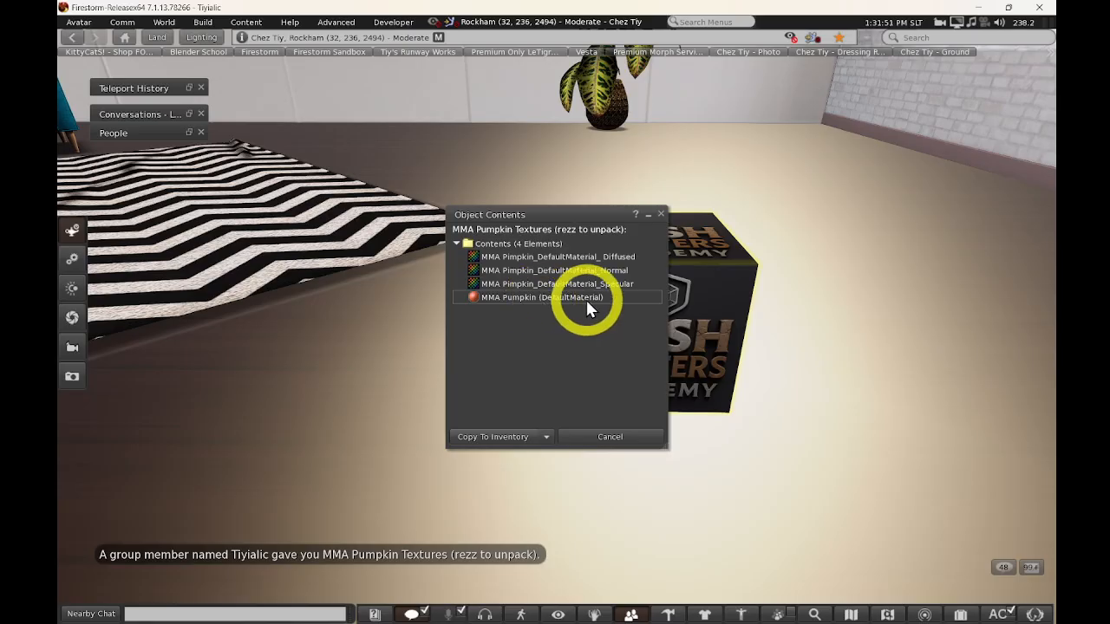
pyautogui.click(660, 214)
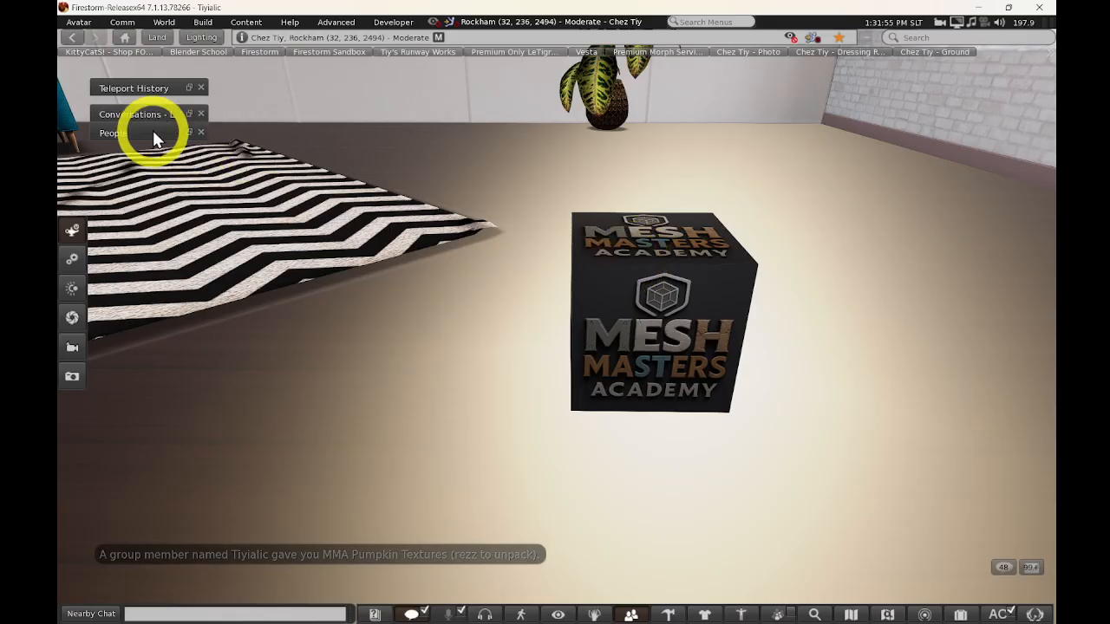
# - Open the inventory and start a model upload from it
pyautogui.click(963, 617)
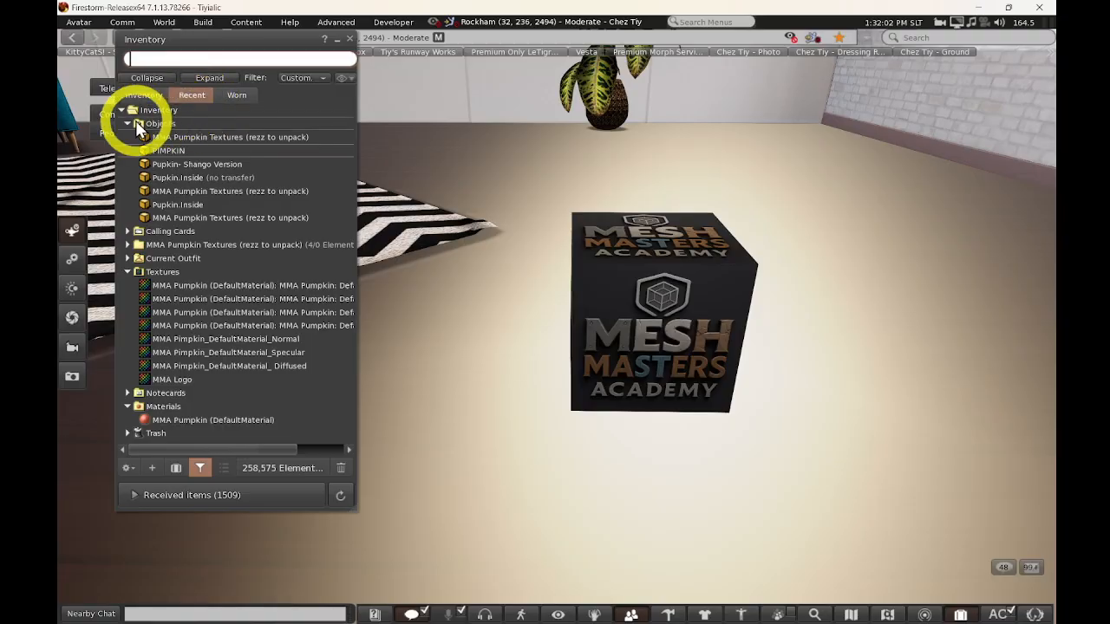
pyautogui.click(153, 470)
pyautogui.moveTo(177, 485)
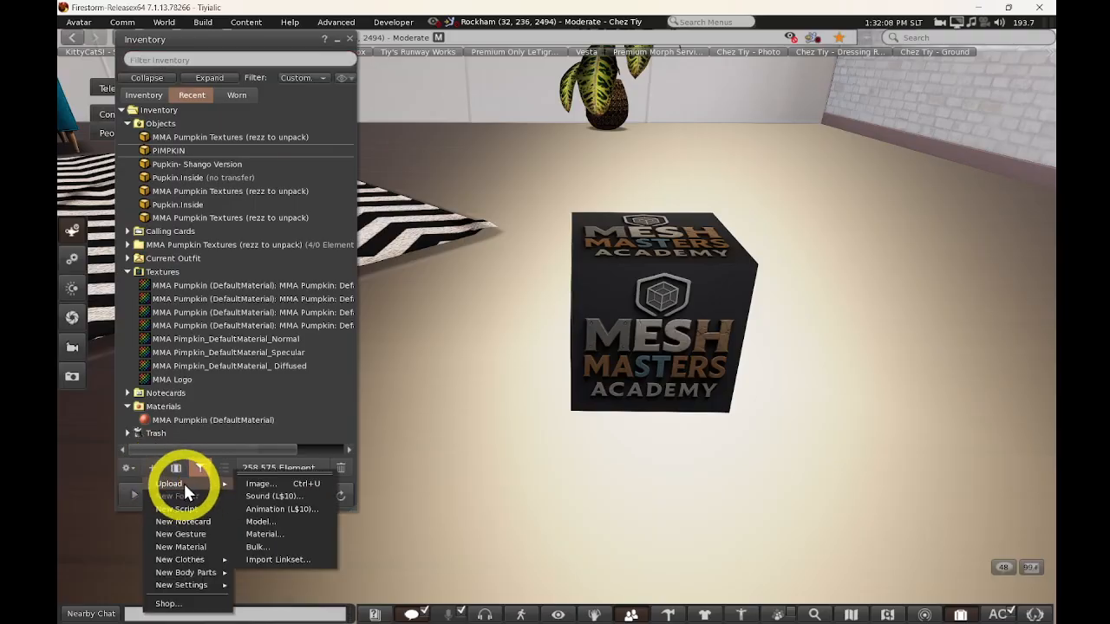
pyautogui.click(258, 522)
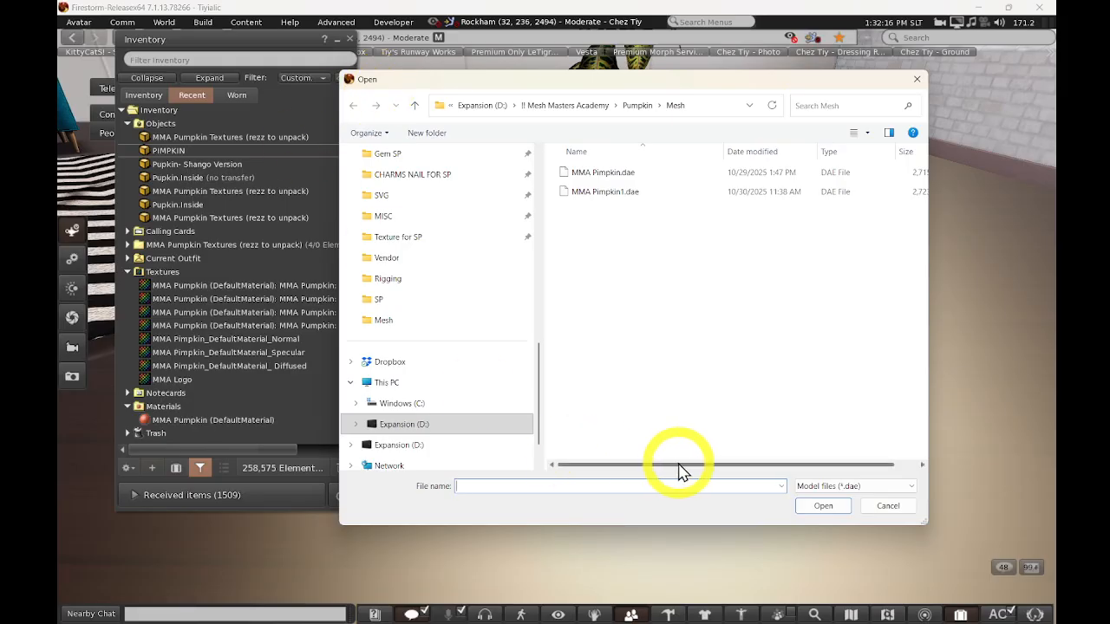
# - Show the Desktop files in Details view and load MMA Pimpkin1.dae as the model to upload
pyautogui.scroll(10, 404, 235)
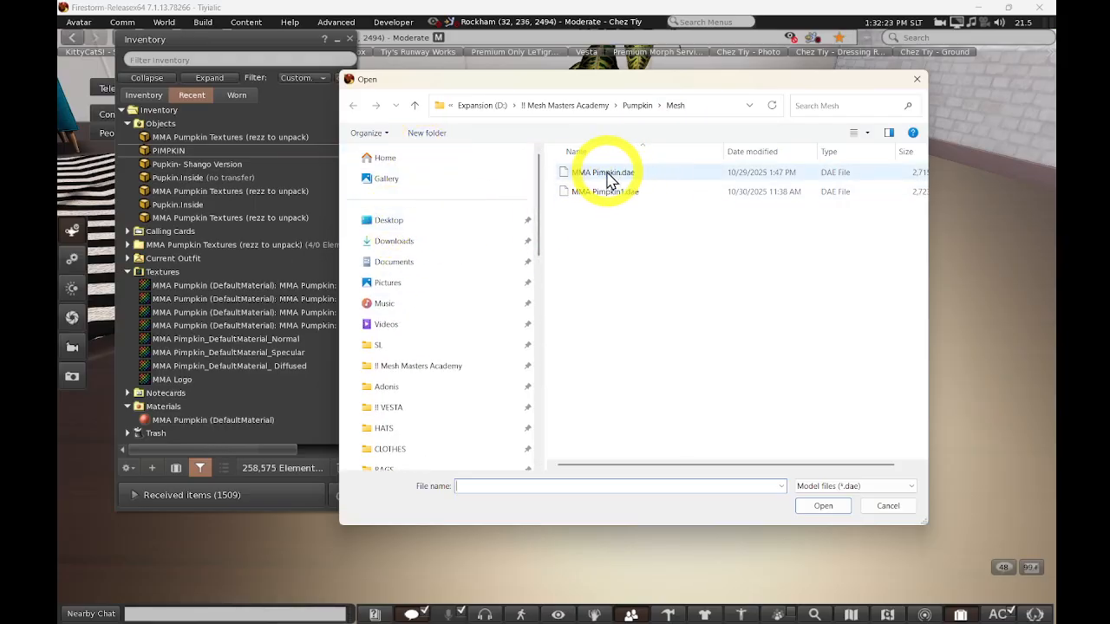
pyautogui.click(423, 220)
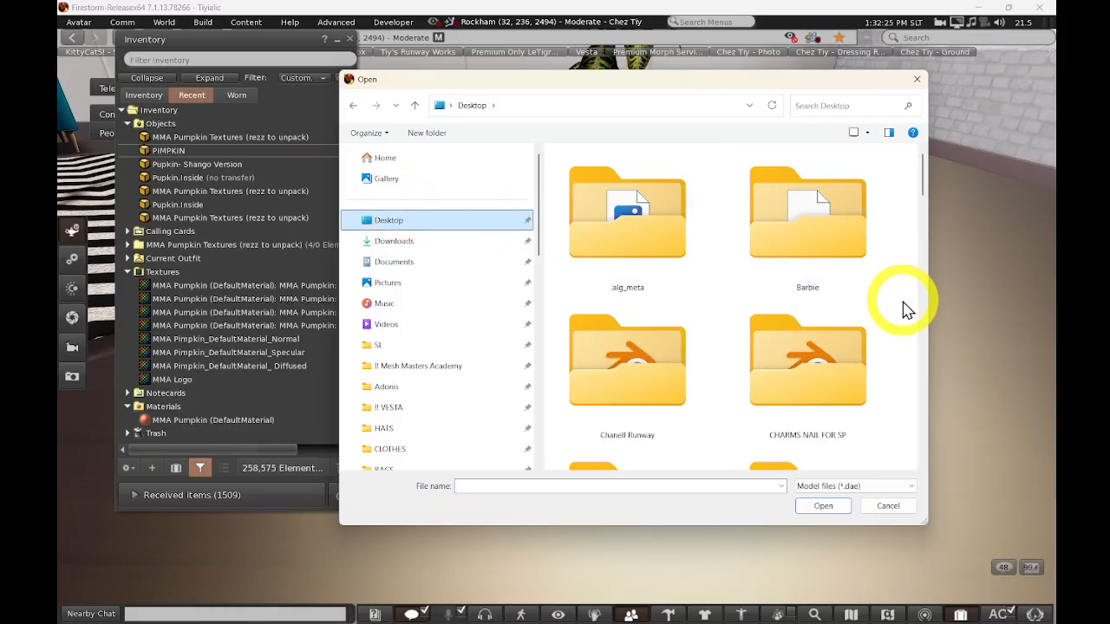
pyautogui.scroll(-8, 842, 384)
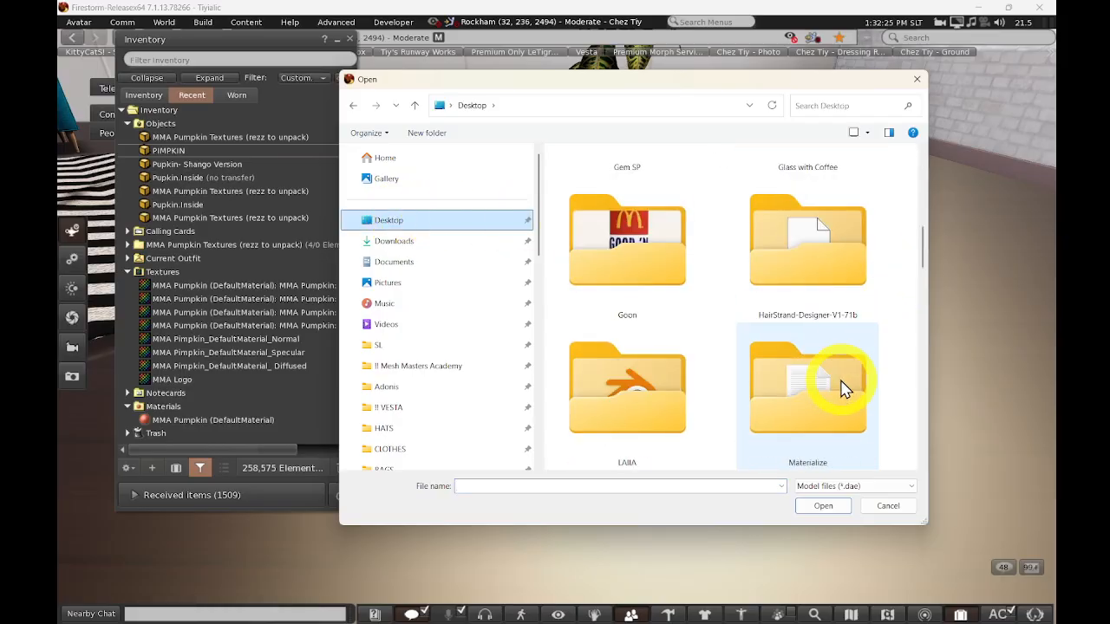
pyautogui.click(869, 133)
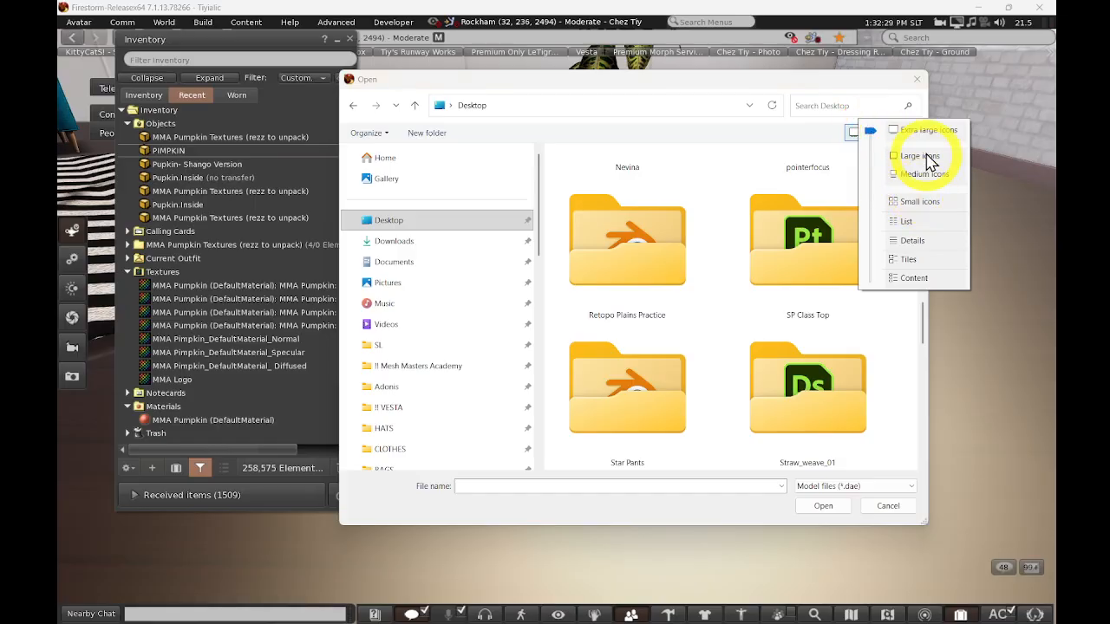
pyautogui.click(917, 245)
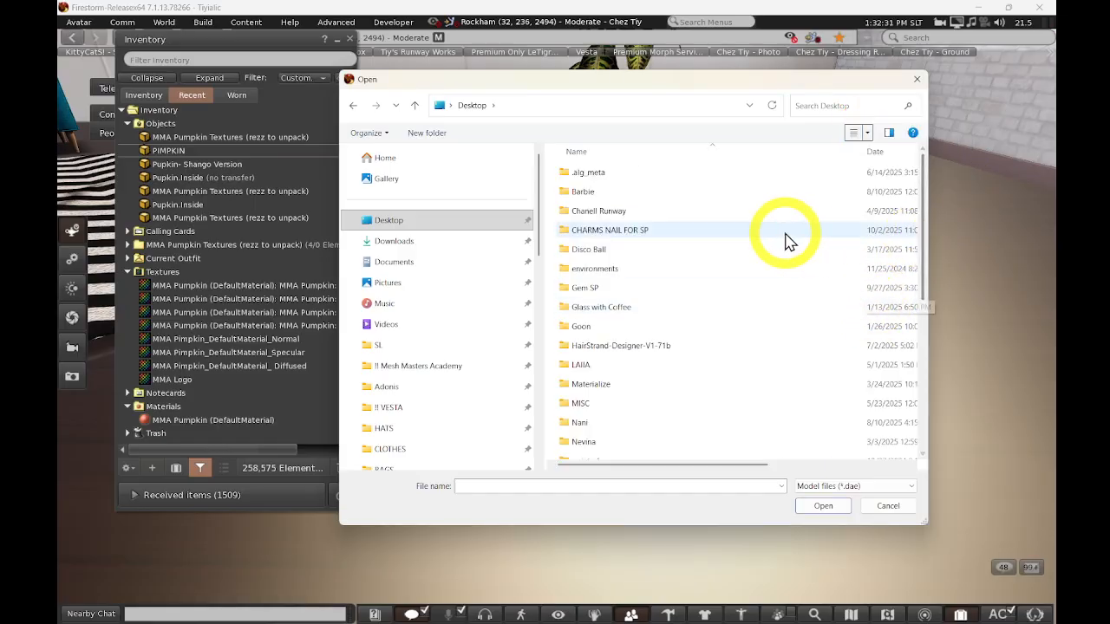
pyautogui.scroll(-5, 751, 278)
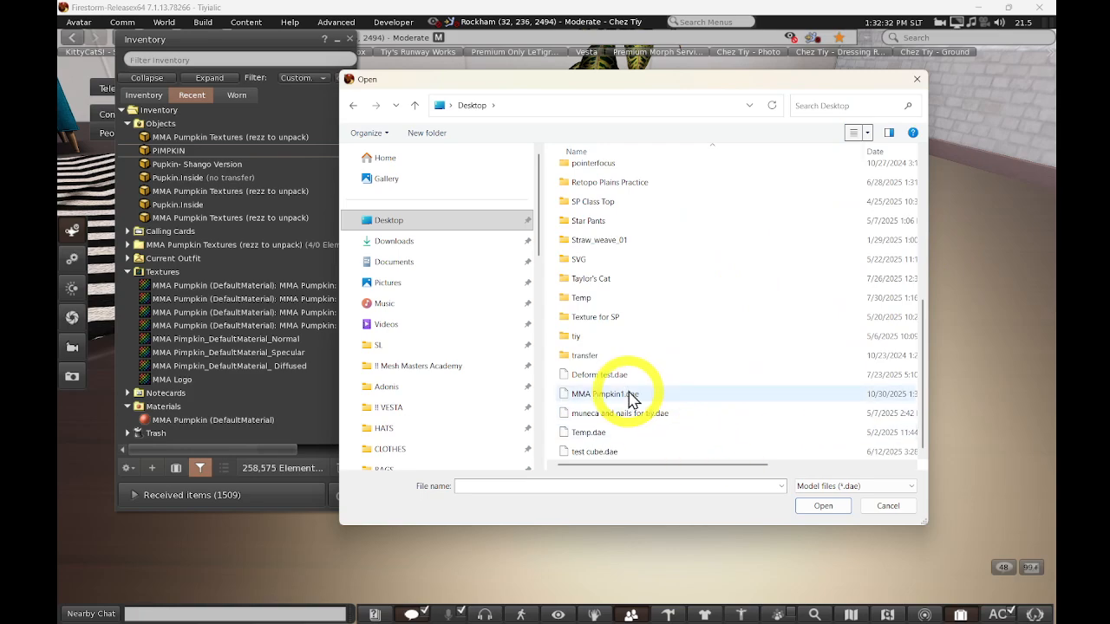
pyautogui.click(614, 397)
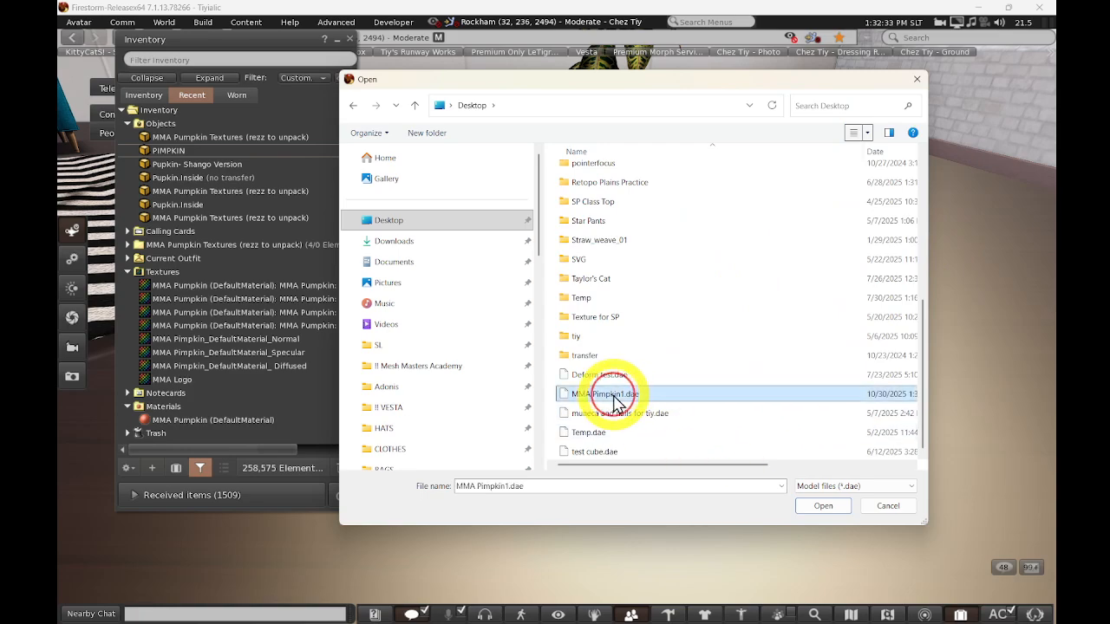
pyautogui.click(824, 506)
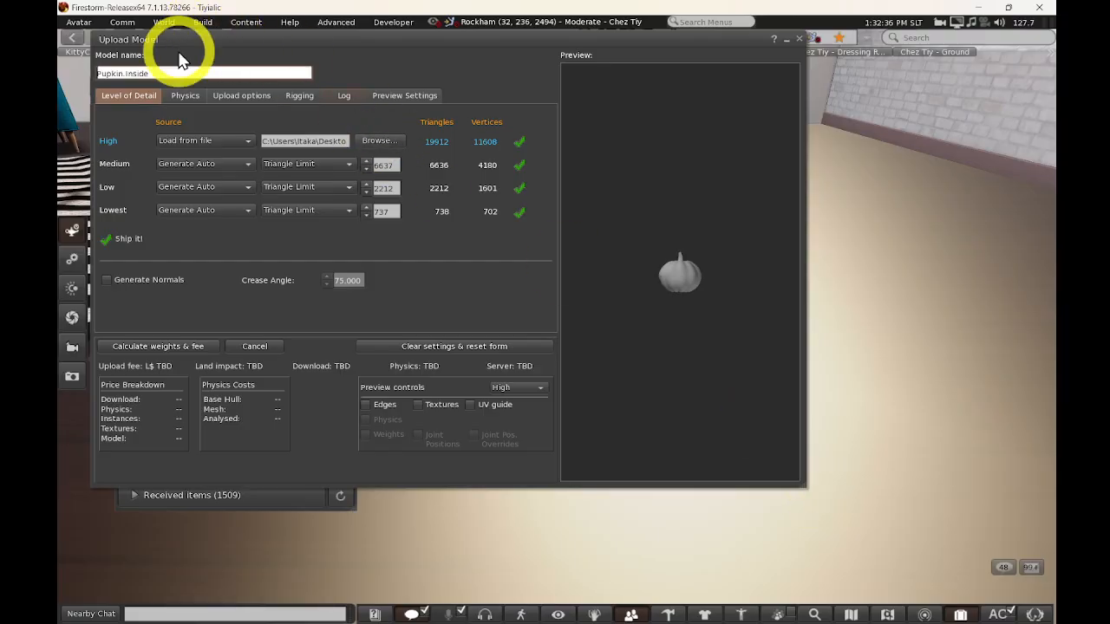
# - Set the triangle limits of the Low and Lowest levels of detail to 0 for the uploaded model
pyautogui.moveTo(199, 39); pyautogui.dragTo(358, 65)
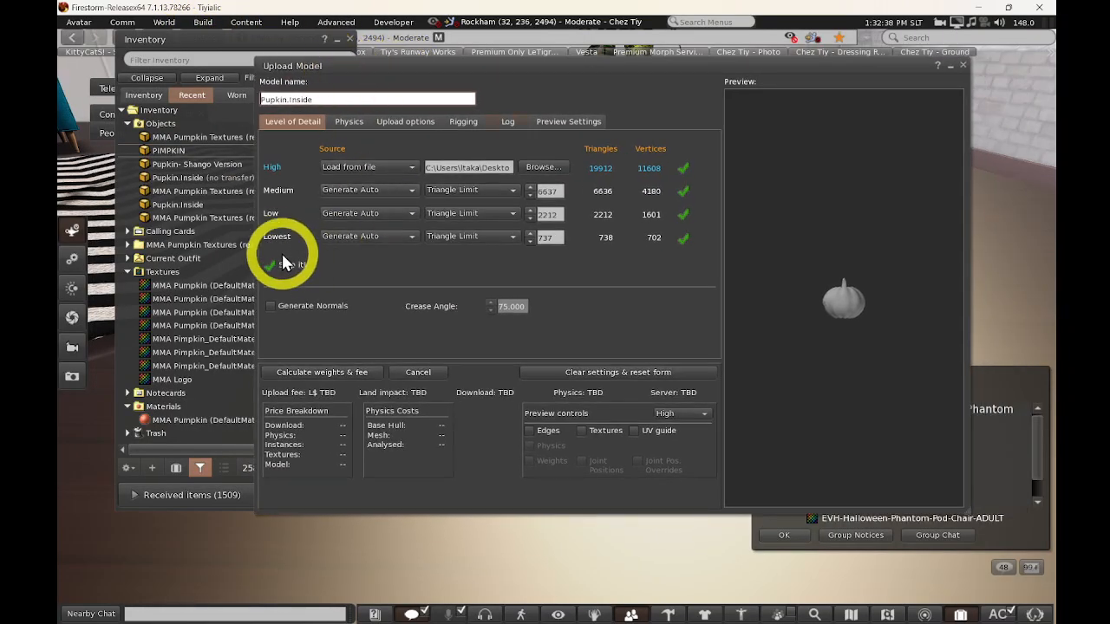
pyautogui.moveTo(555, 236); pyautogui.dragTo(520, 235)
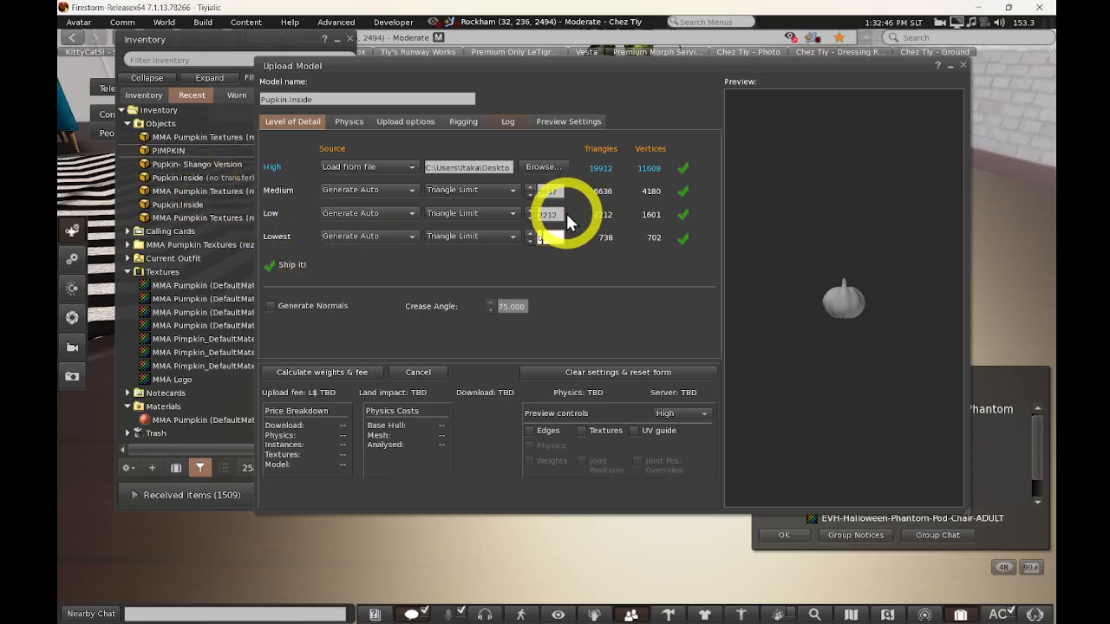
pyautogui.click(560, 215)
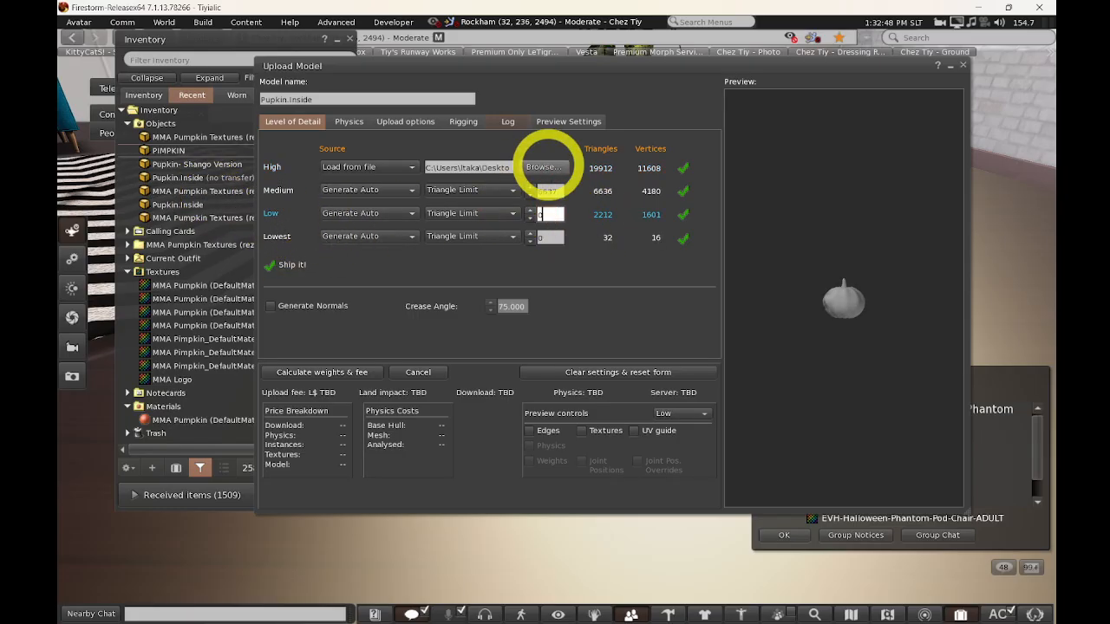
pyautogui.click(550, 191)
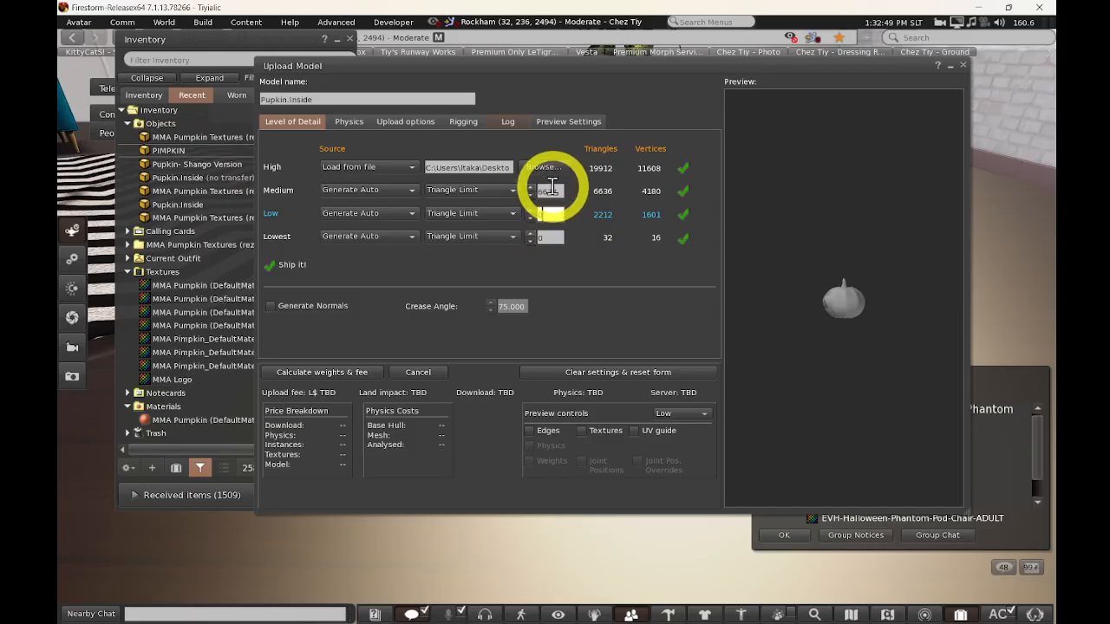
# - Set the physics model to Bounding Box, and upload the pumpkin model after calculating its weights and fee
pyautogui.click(350, 123)
pyautogui.click(472, 149)
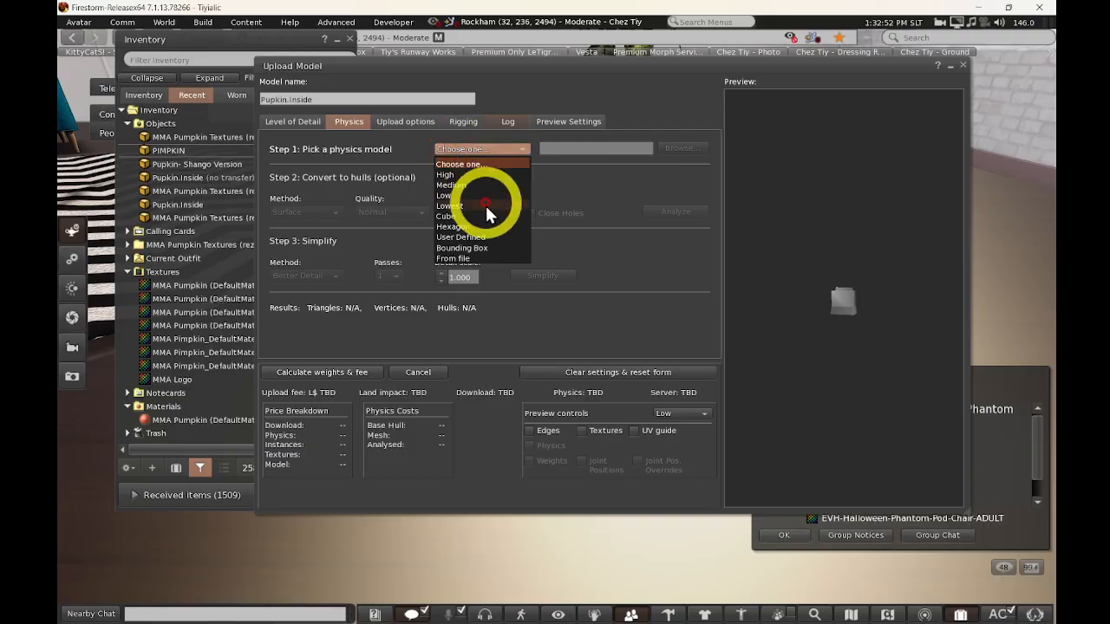
pyautogui.click(460, 248)
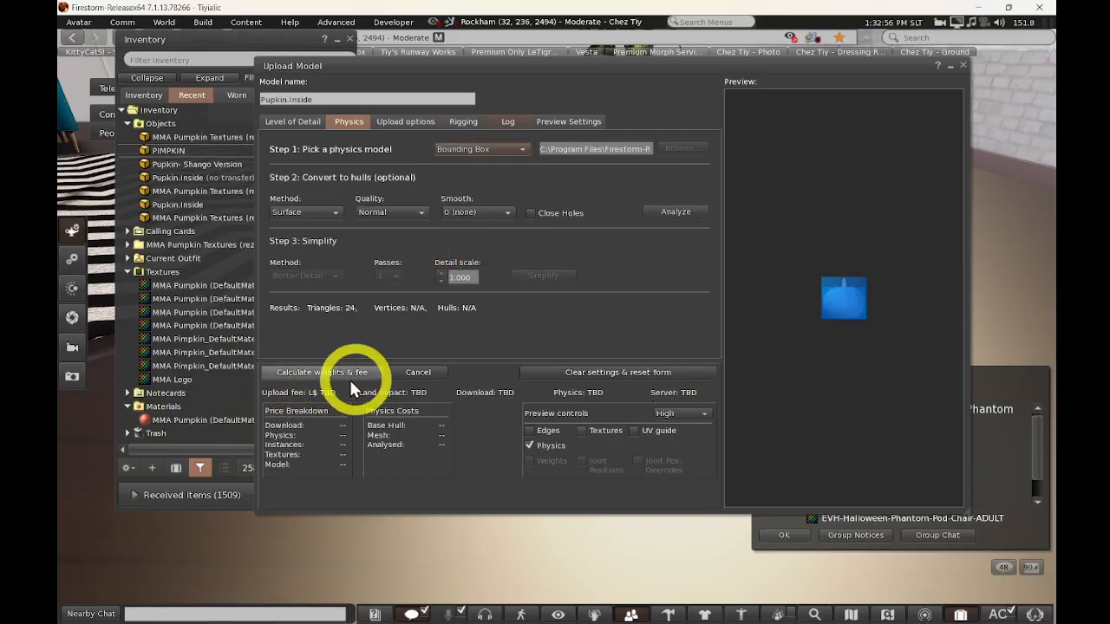
pyautogui.click(319, 374)
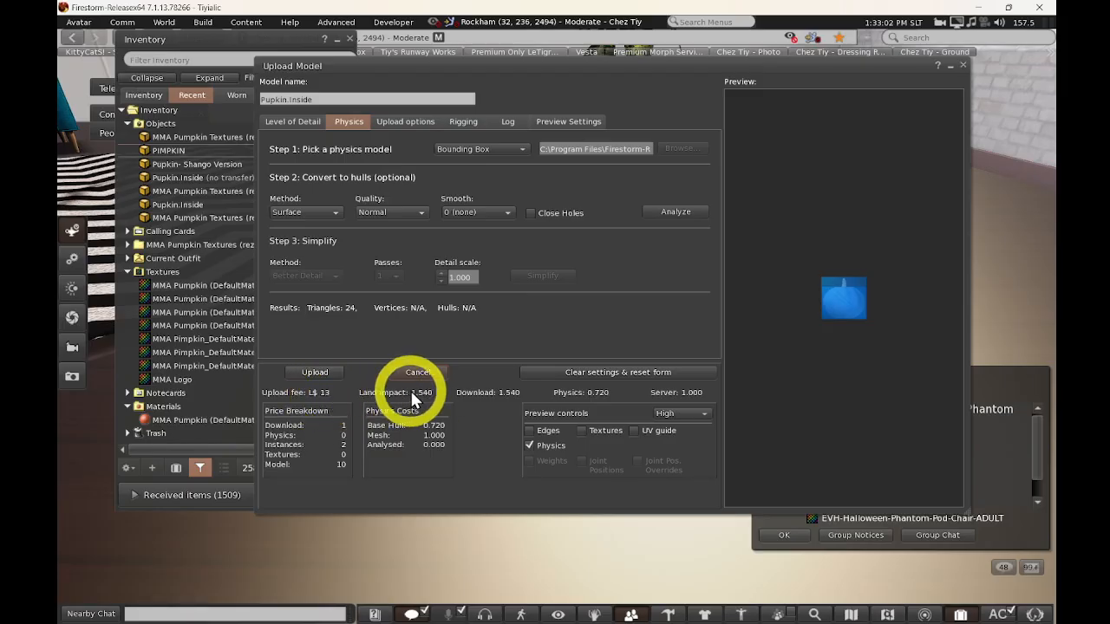
pyautogui.click(316, 374)
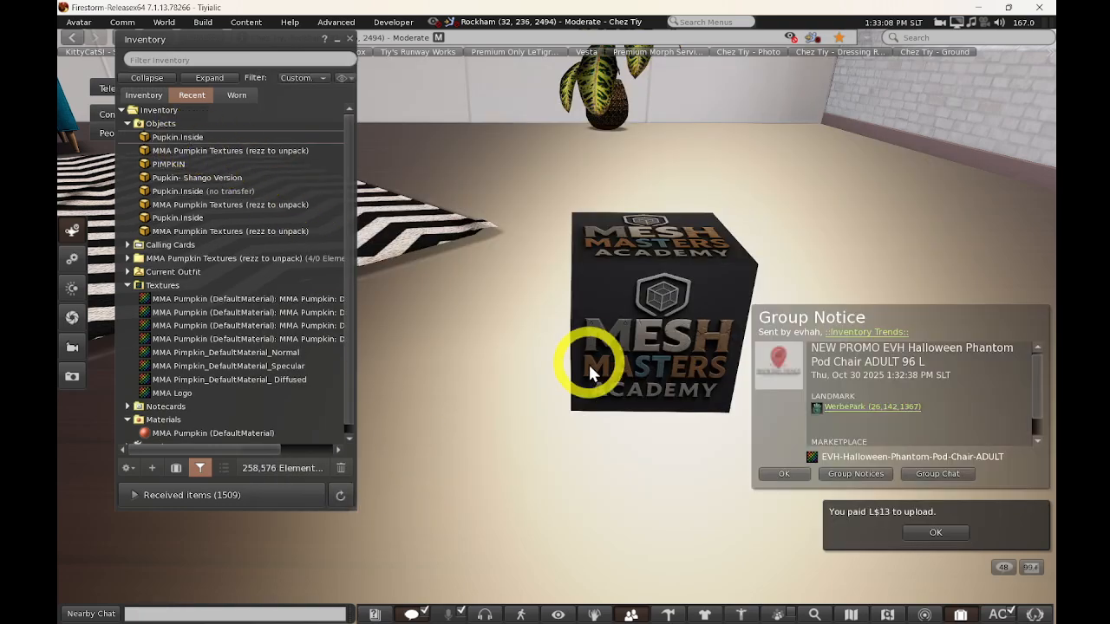
# - Rez the newly uploaded Pupkin.Inside object from the inventory onto the floor near the Mesh Masters Academy box
pyautogui.keyDown('alt'); pyautogui.moveTo(595, 390); pyautogui.dragTo(558, 323); pyautogui.keyUp('alt')
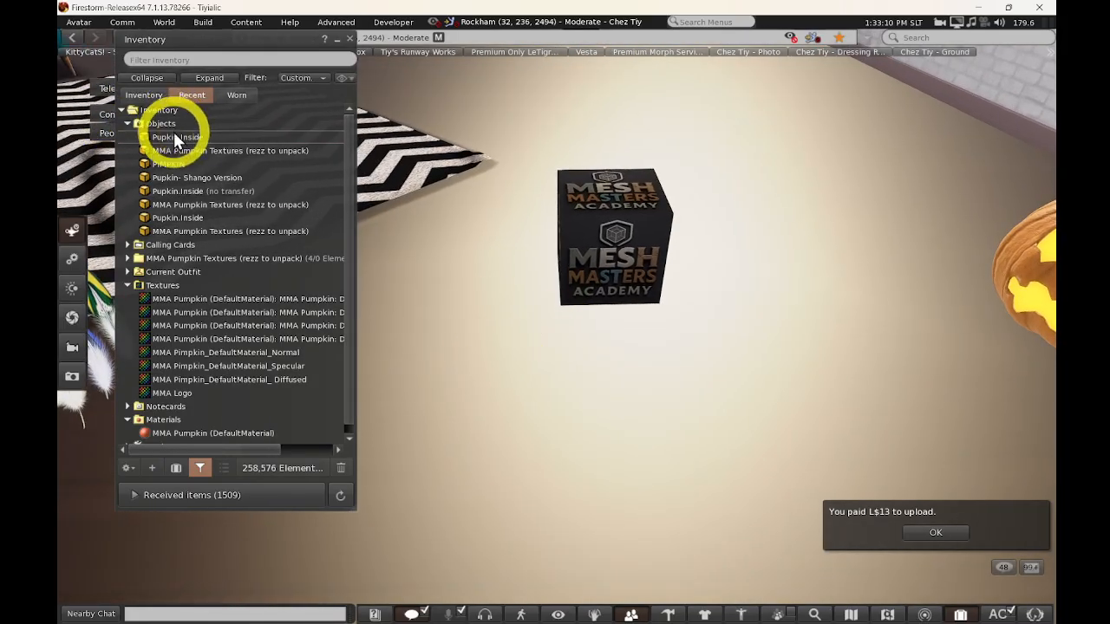
pyautogui.moveTo(177, 139); pyautogui.dragTo(561, 388)
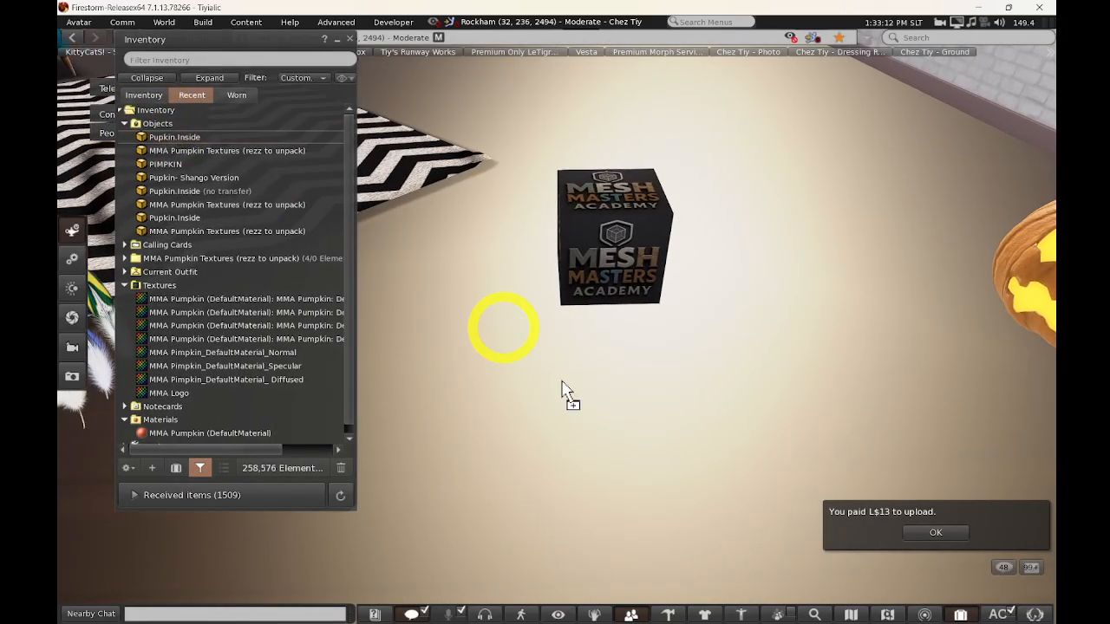
# - Inspect the contents of the Mesh Masters Academy box beside the rezzed pumpkin for its textures and material
pyautogui.moveTo(574, 451); pyautogui.dragTo(558, 317)
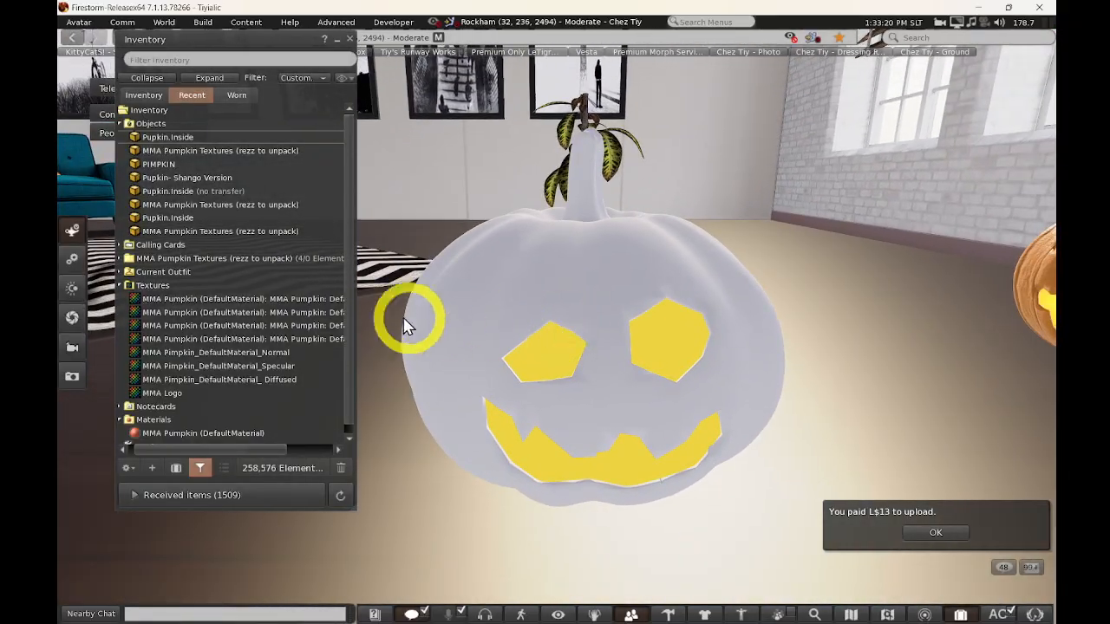
pyautogui.scroll(-1, 258, 275)
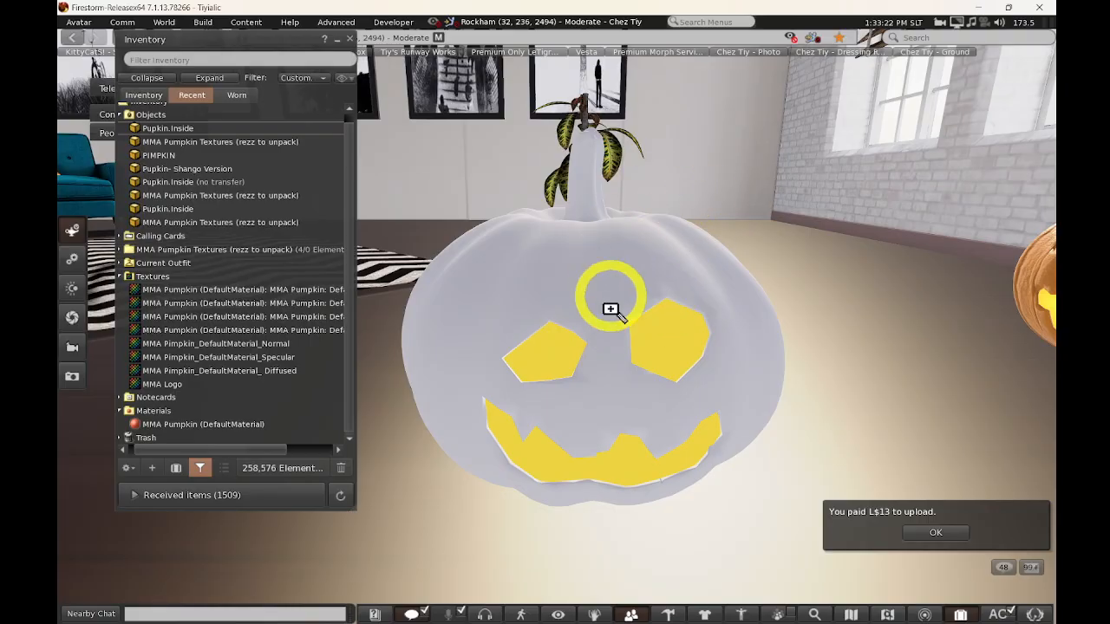
pyautogui.keyDown('alt'); pyautogui.moveTo(607, 304); pyautogui.dragTo(542, 333); pyautogui.keyUp('alt')
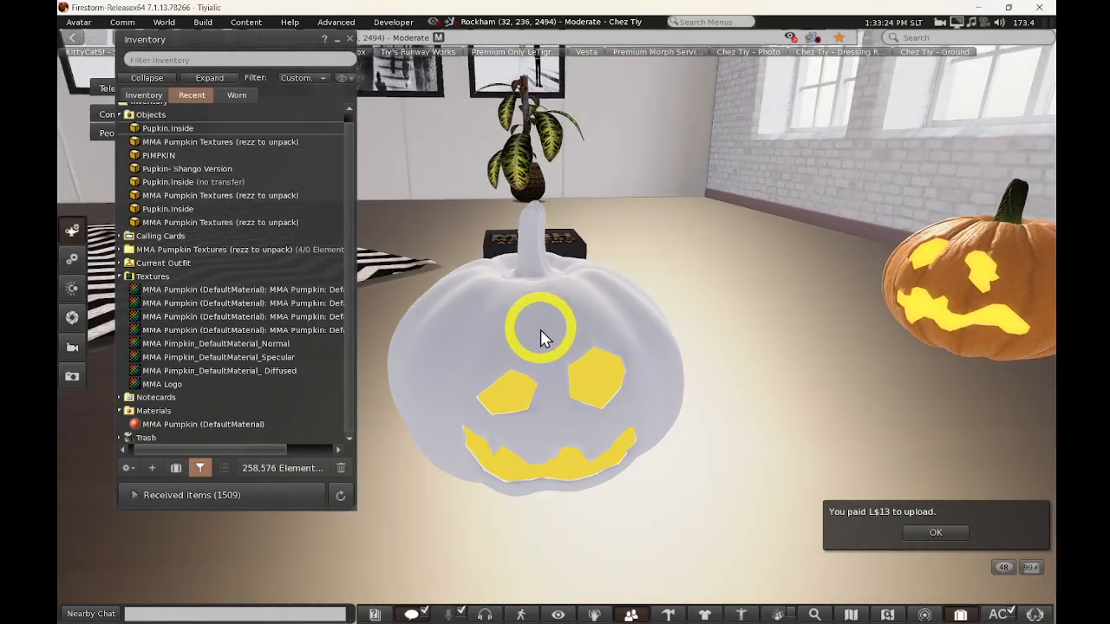
pyautogui.click(222, 446)
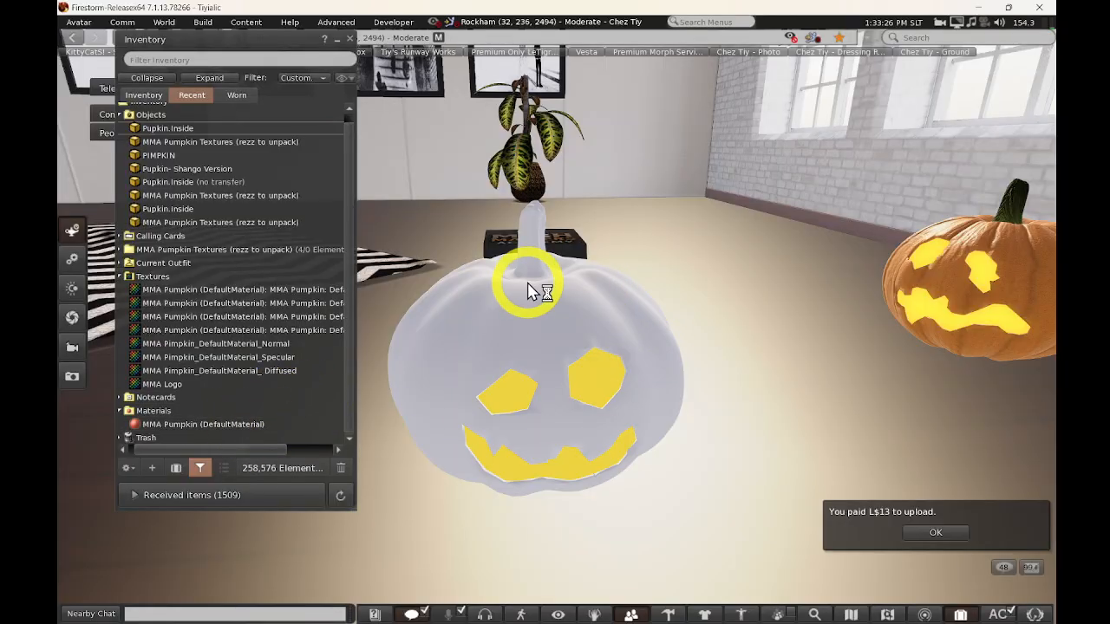
pyautogui.rightClick(564, 238)
pyautogui.click(594, 254)
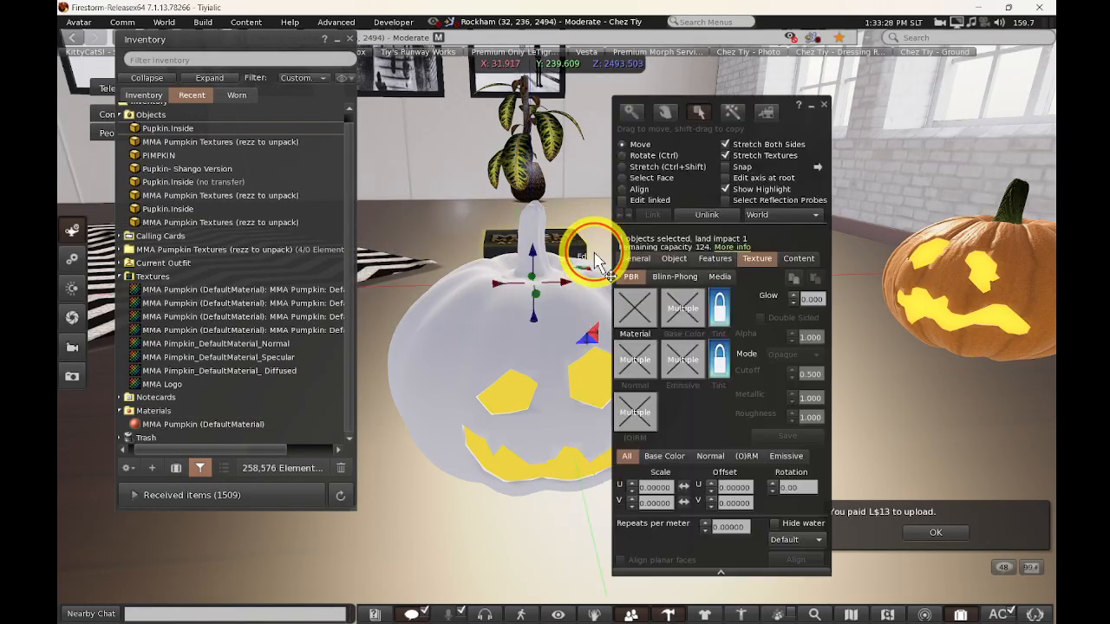
pyautogui.keyDown('alt'); pyautogui.moveTo(594, 255); pyautogui.dragTo(555, 335); pyautogui.keyUp('alt')
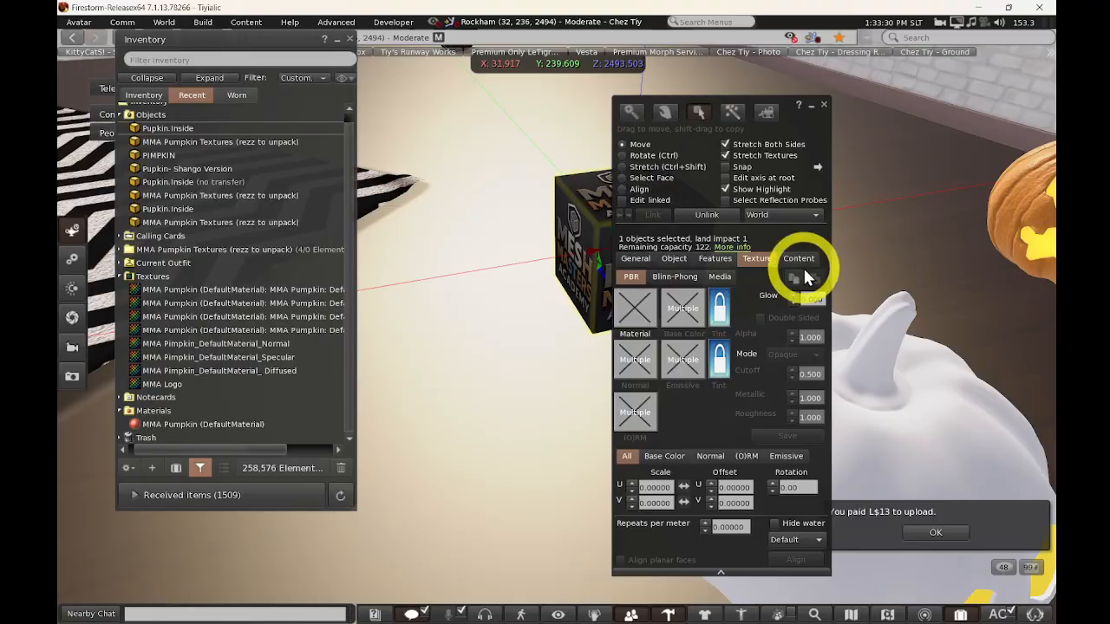
pyautogui.click(796, 259)
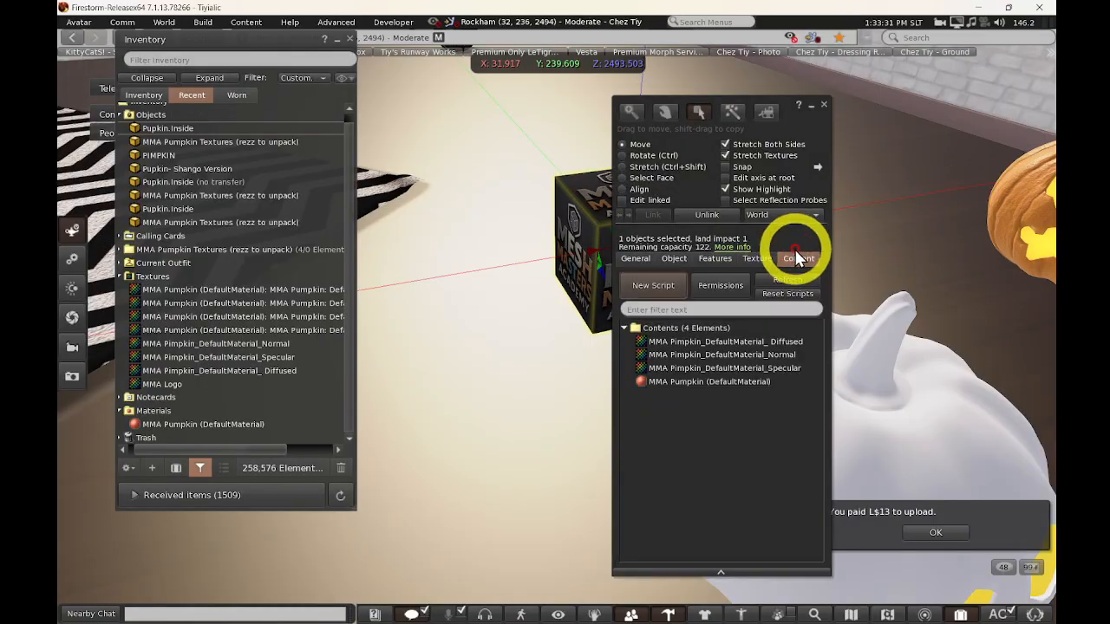
pyautogui.moveTo(799, 206); pyautogui.dragTo(451, 144)
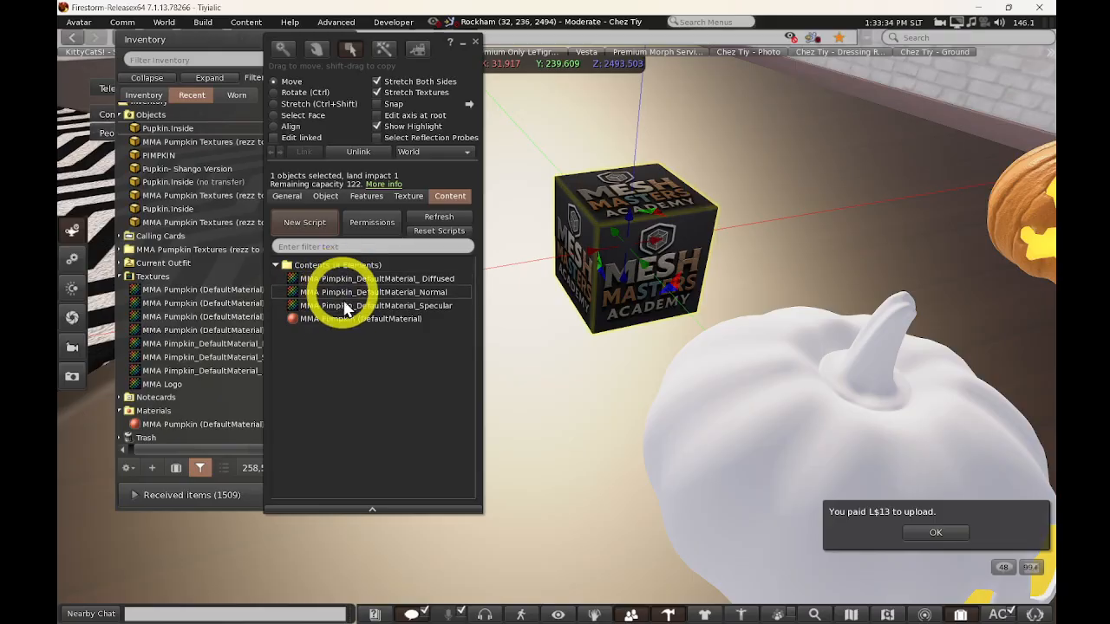
pyautogui.click(476, 42)
# - Open the white pumpkin for editing with its Blinn-Phong textures shown, and select only its outer shell with Edit linked
pyautogui.keyDown('alt'); pyautogui.moveTo(723, 514); pyautogui.dragTo(607, 293); pyautogui.keyUp('alt')
pyautogui.rightClick(607, 291)
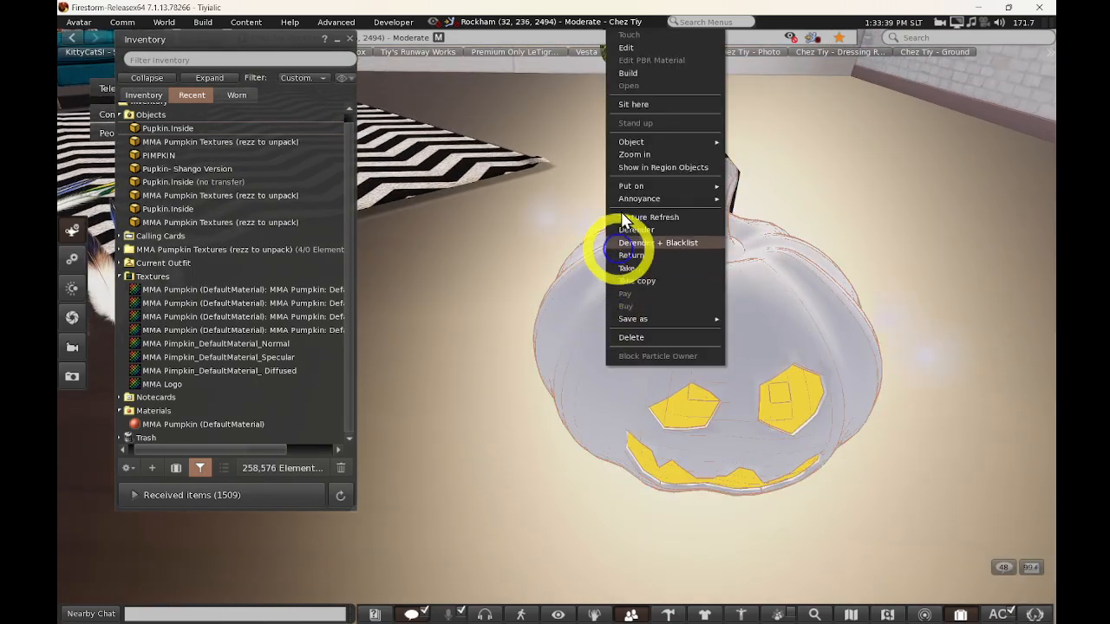
pyautogui.click(624, 47)
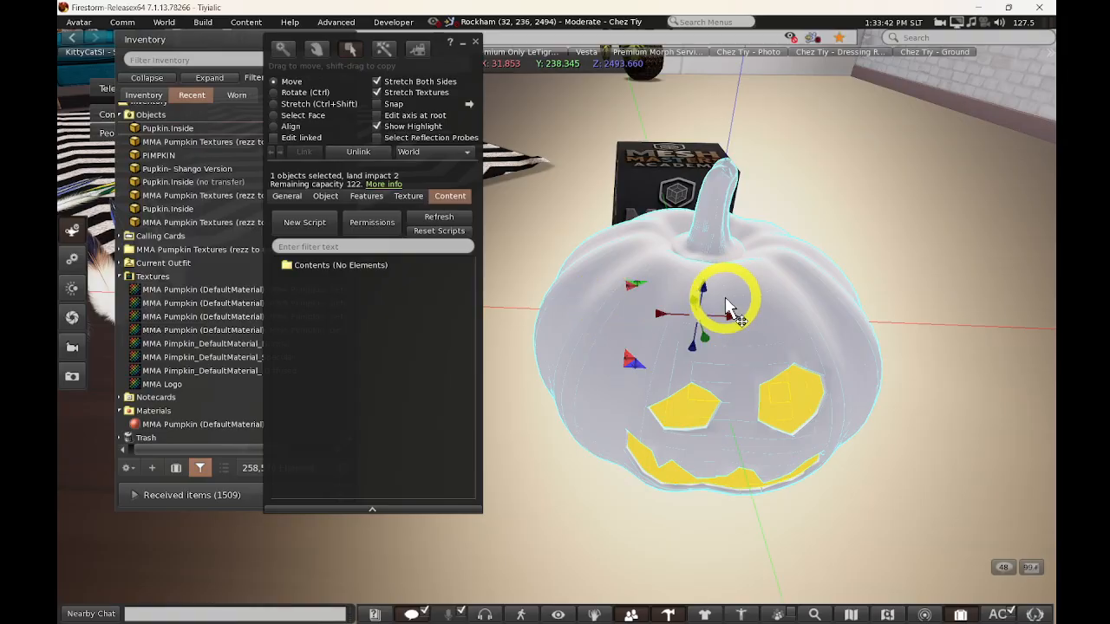
pyautogui.click(411, 199)
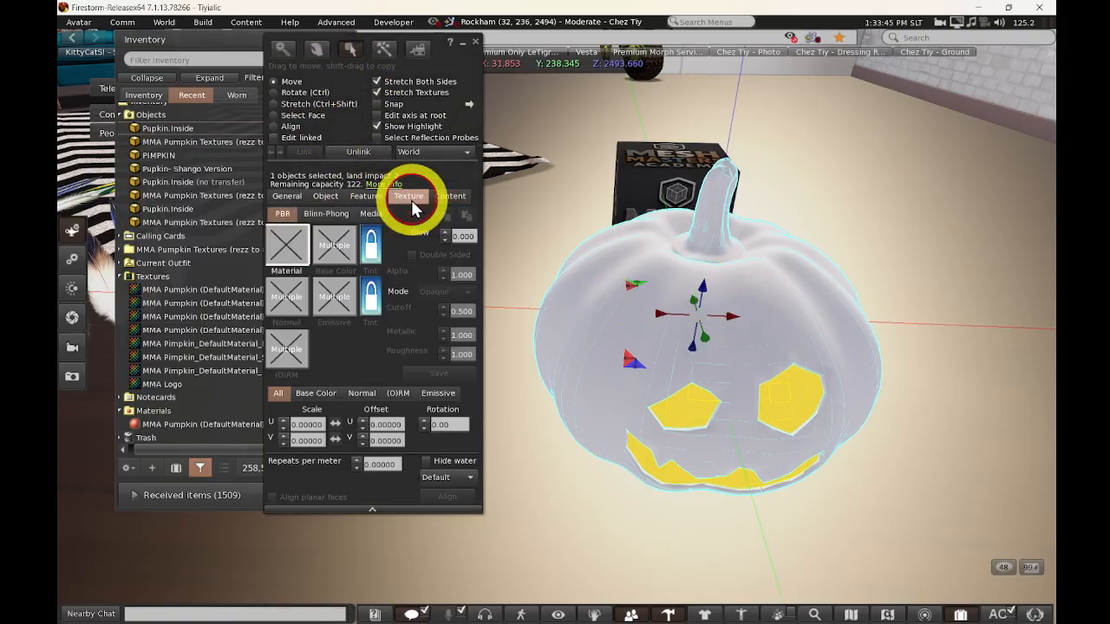
pyautogui.click(326, 217)
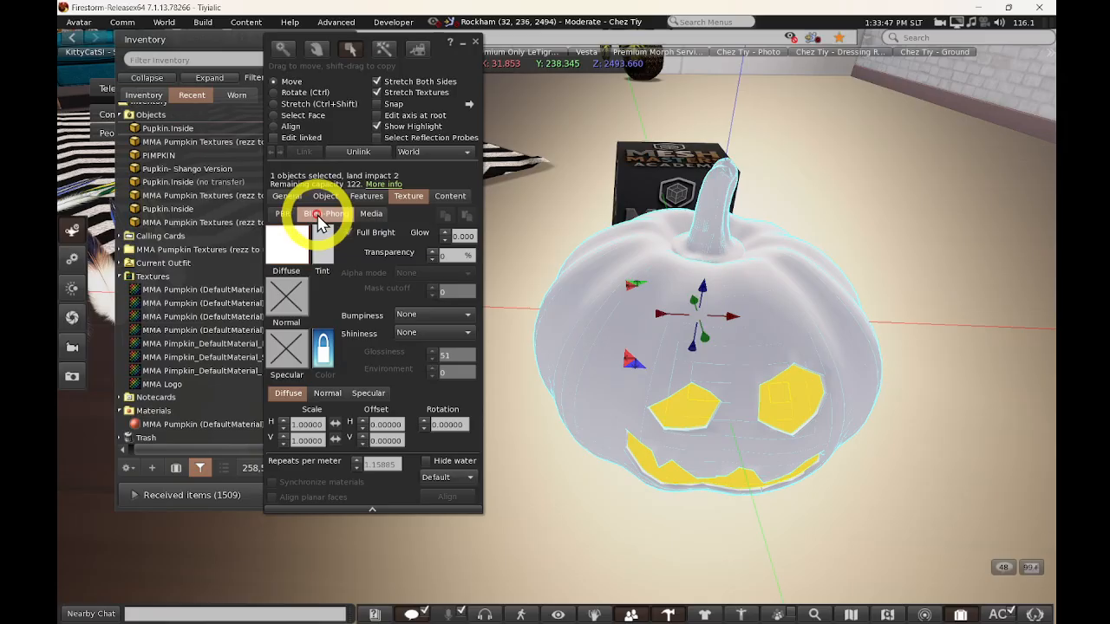
pyautogui.click(274, 139)
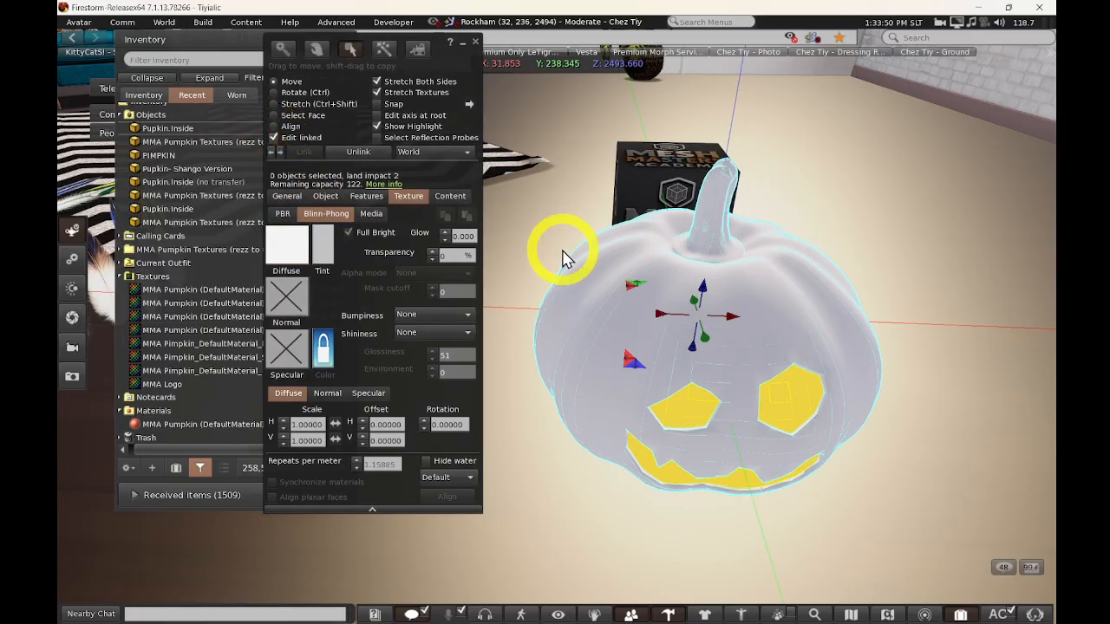
pyautogui.click(652, 253)
# - Apply the MMA Pimpkin_DefaultMaterial Diffused, Normal and Specular textures from the inventory to the matching Blinn-Phong channels of the pumpkin shell
pyautogui.moveTo(472, 118); pyautogui.dragTo(649, 132)
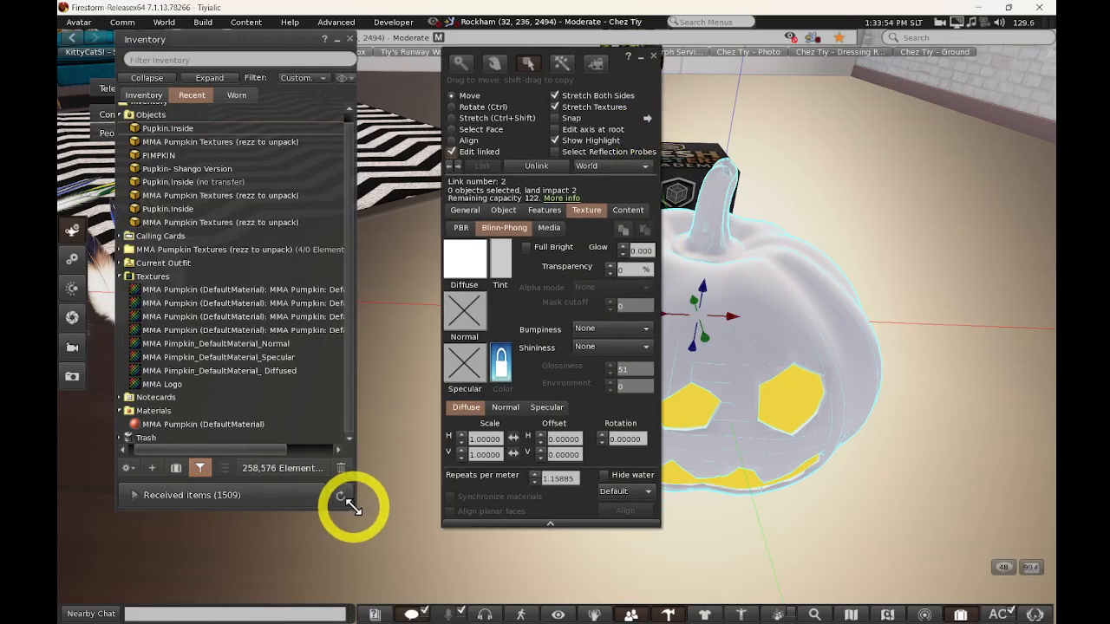
pyautogui.moveTo(350, 505); pyautogui.dragTo(401, 514)
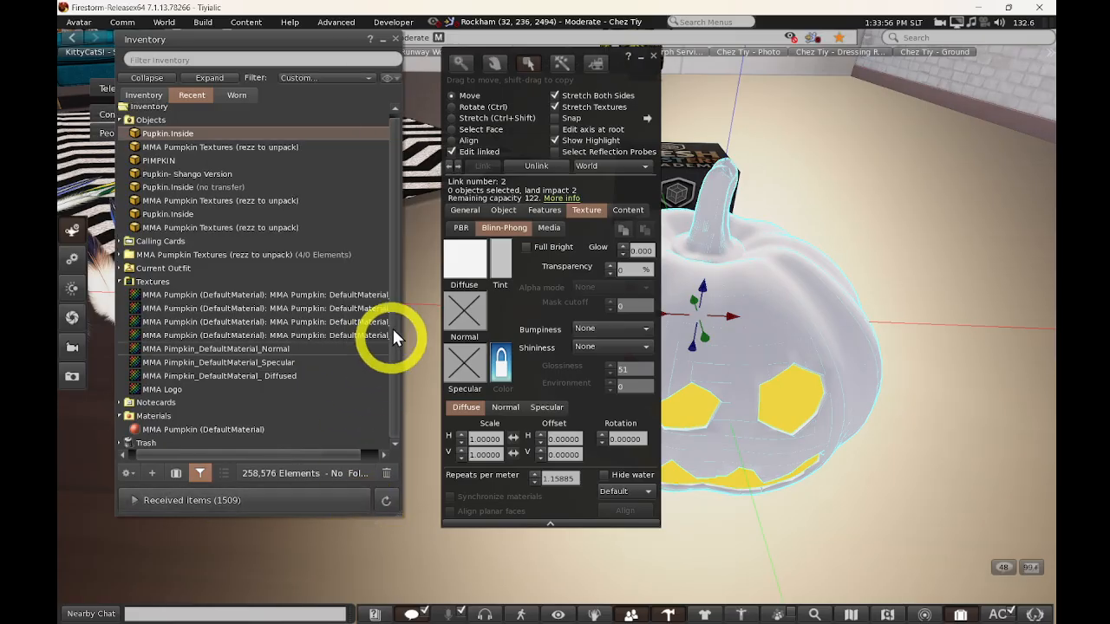
pyautogui.moveTo(234, 298)
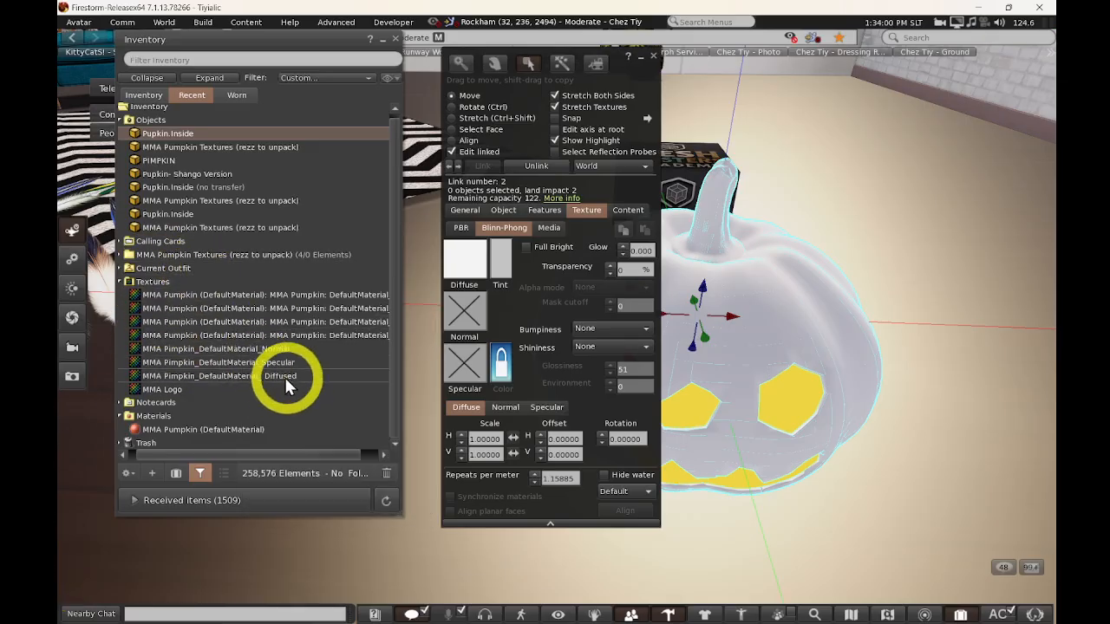
pyautogui.moveTo(234, 377); pyautogui.dragTo(465, 270)
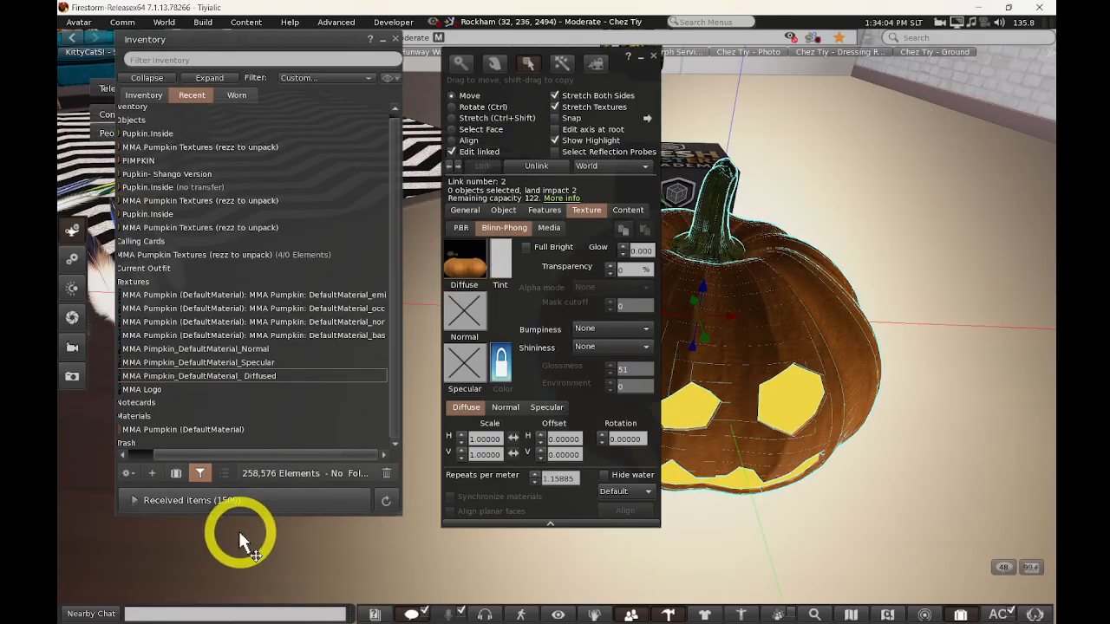
pyautogui.moveTo(247, 457); pyautogui.dragTo(213, 452)
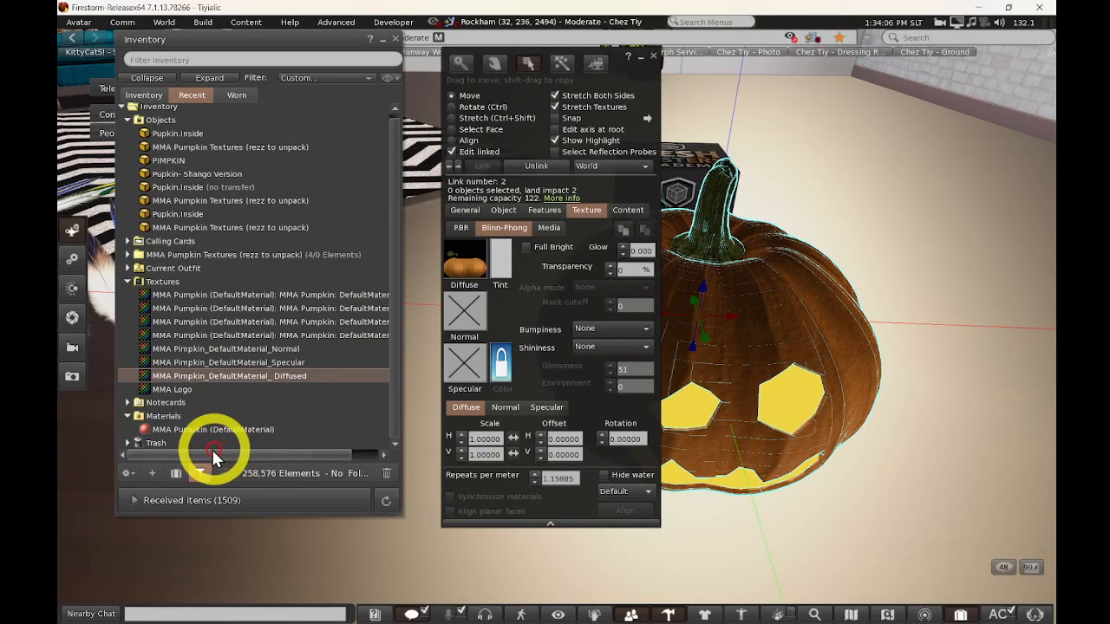
pyautogui.click(286, 351)
pyautogui.moveTo(286, 358); pyautogui.dragTo(472, 321)
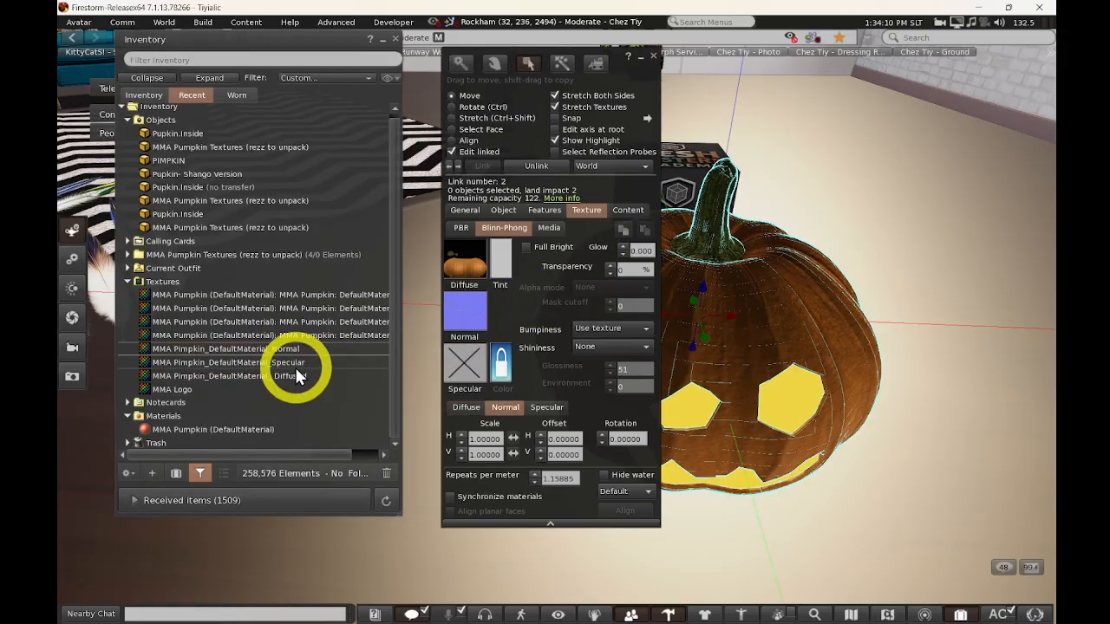
pyautogui.moveTo(285, 363); pyautogui.dragTo(472, 364)
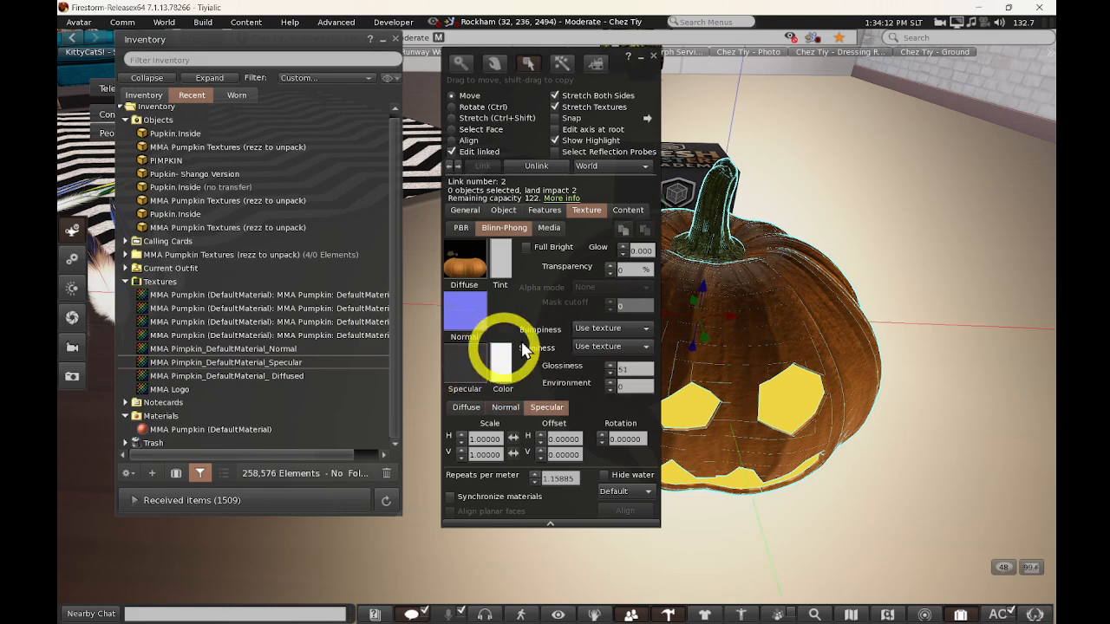
# - Set the pumpkin shell's diffuse tint to pure white and close the object editor
pyautogui.click(503, 256)
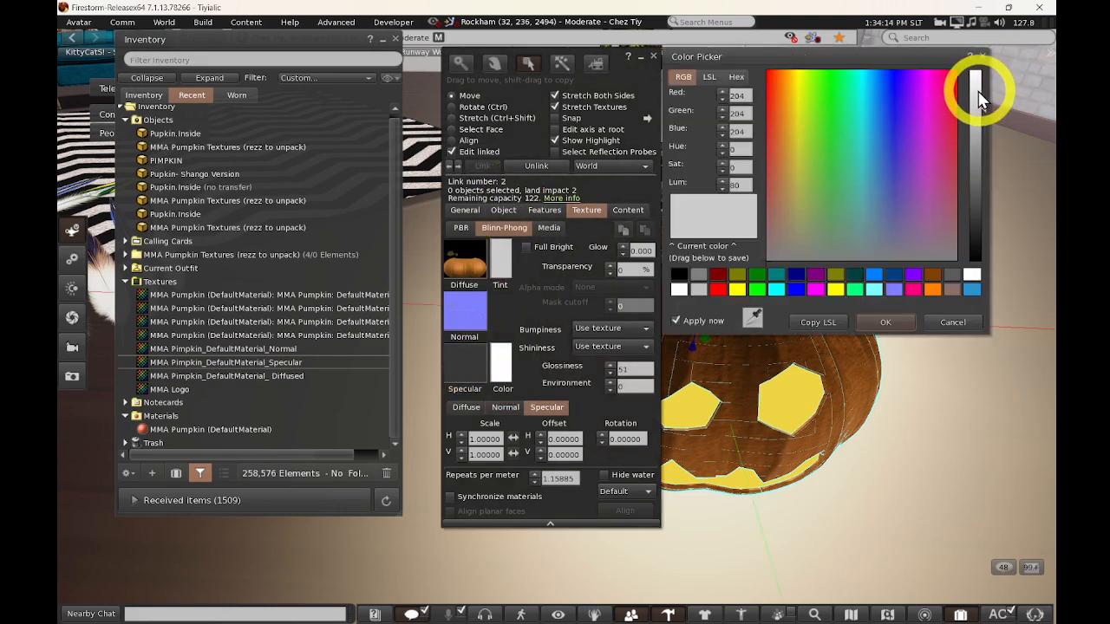
pyautogui.moveTo(978, 98); pyautogui.dragTo(973, 39)
pyautogui.click(881, 323)
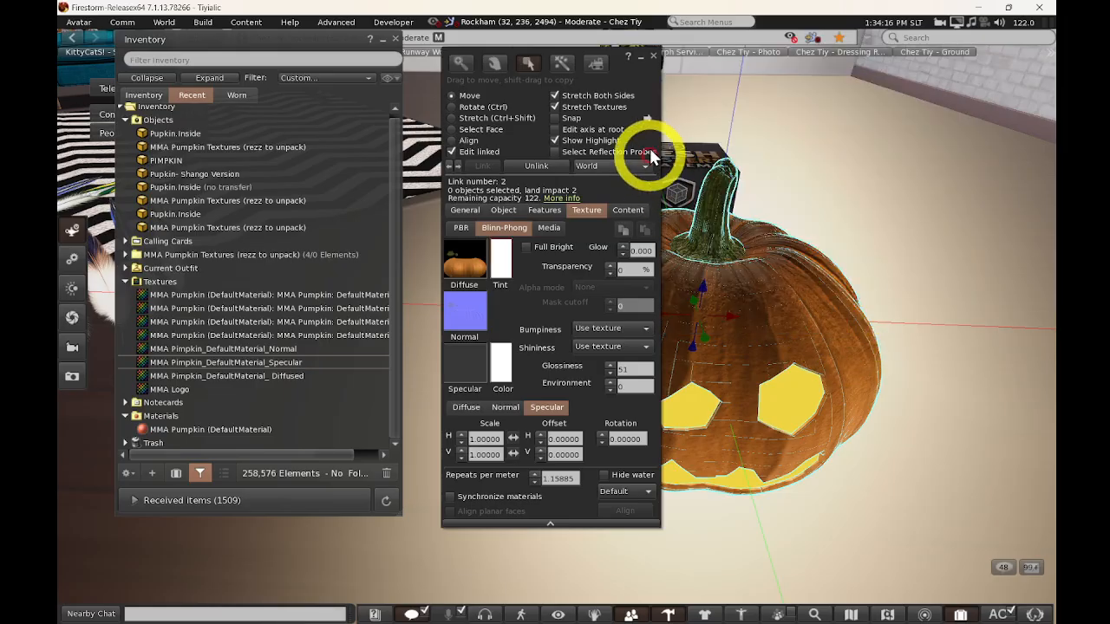
pyautogui.click(654, 56)
# - Select only the pumpkin's yellow inner part with Edit linked and set its Glow to 0.1
pyautogui.keyDown('ctrl'); pyautogui.keyDown('alt'); pyautogui.moveTo(671, 423); pyautogui.dragTo(579, 249); pyautogui.keyUp('alt'); pyautogui.keyUp('ctrl')
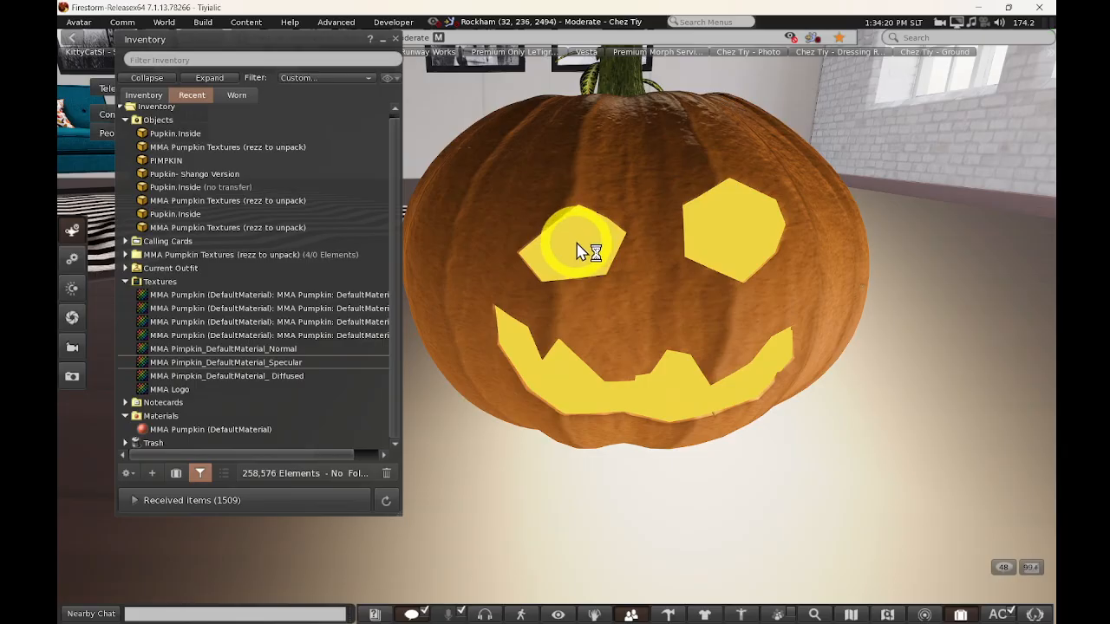
pyautogui.click(629, 275)
pyautogui.rightClick(597, 237)
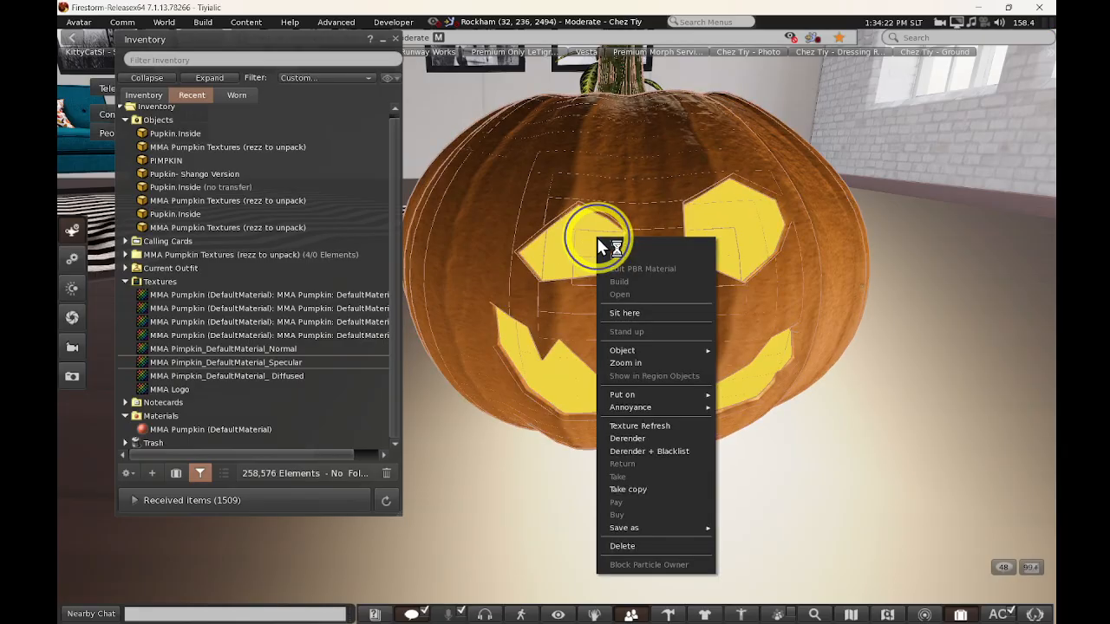
pyautogui.click(617, 253)
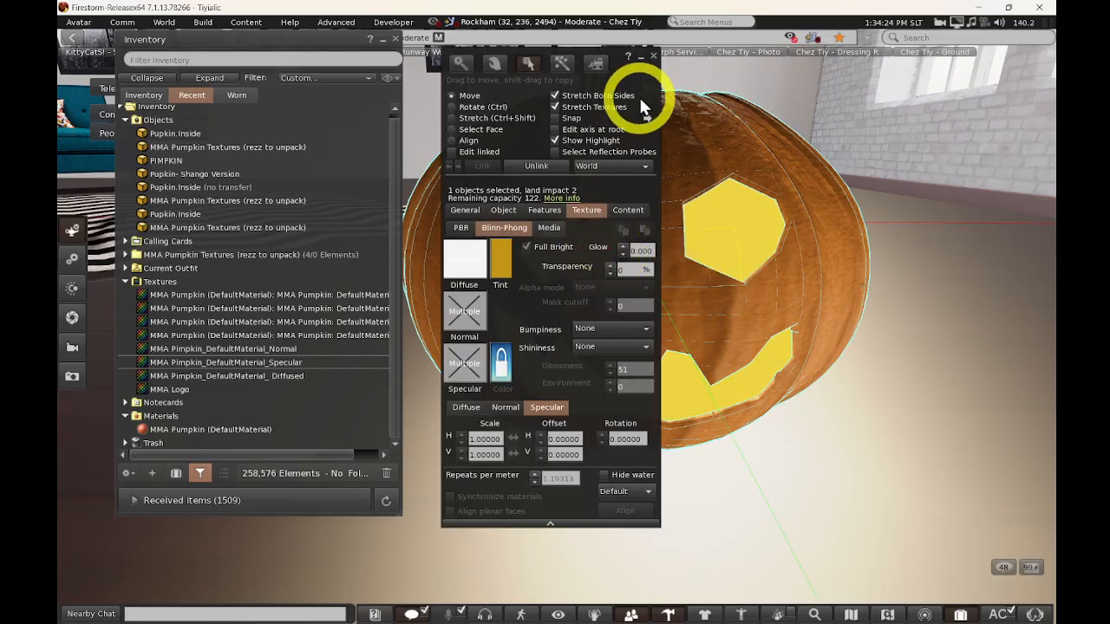
pyautogui.moveTo(638, 95); pyautogui.dragTo(446, 99)
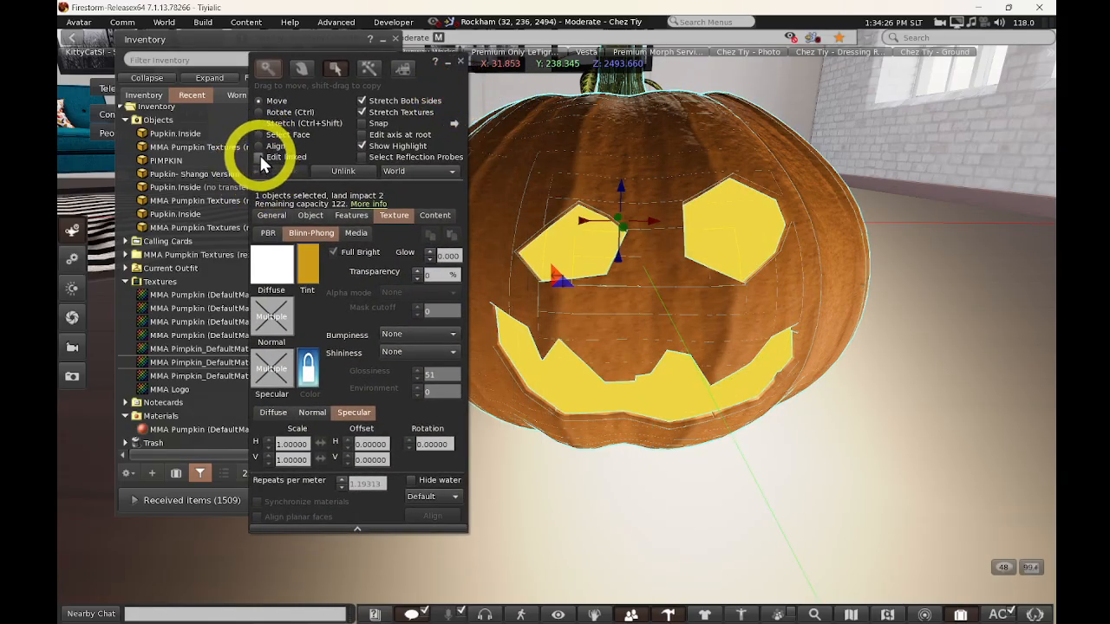
pyautogui.click(260, 157)
pyautogui.click(731, 240)
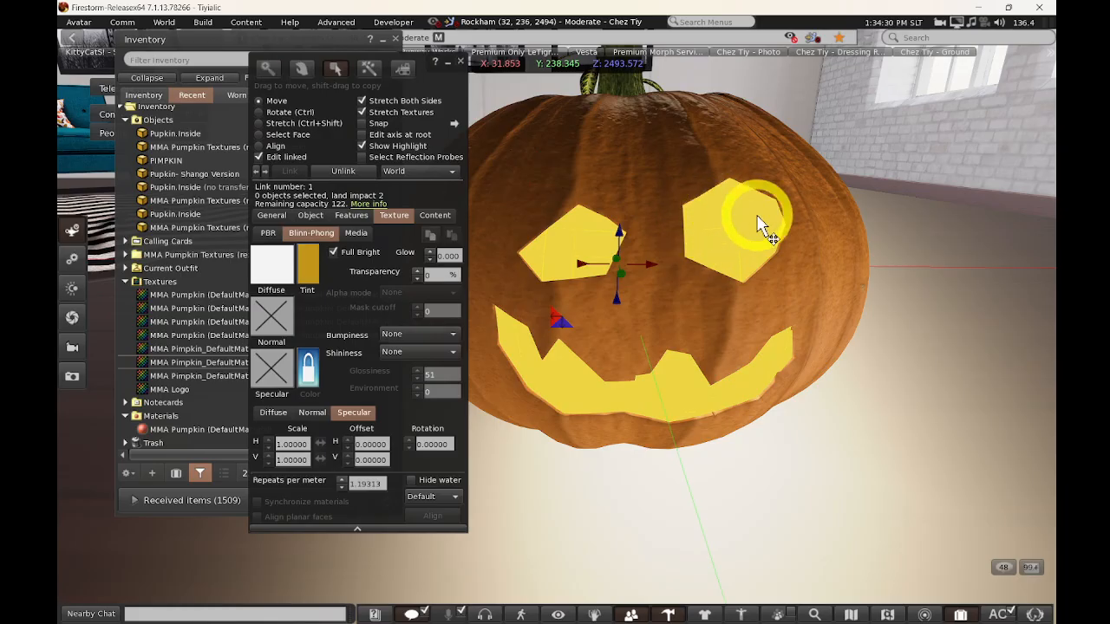
pyautogui.click(448, 256)
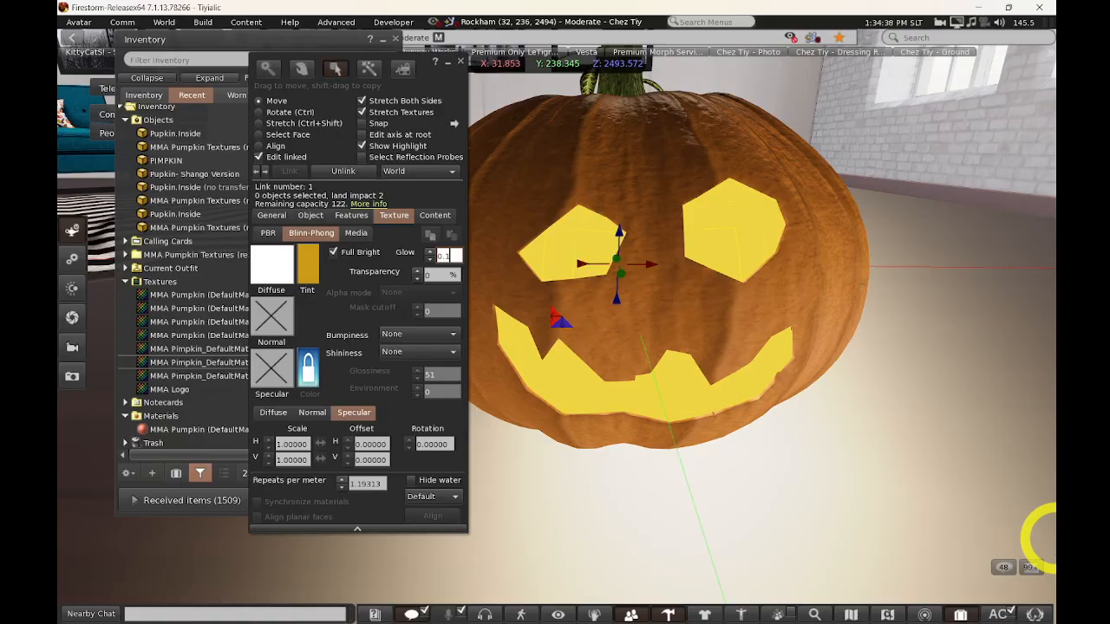
pyautogui.write('0.1')
pyautogui.press('Return')
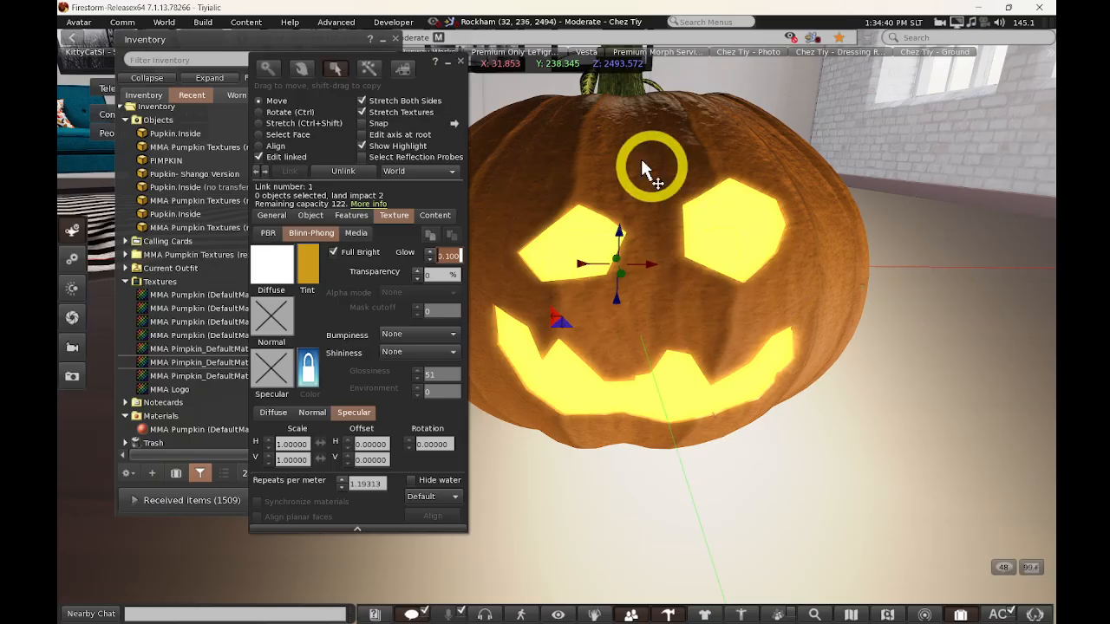
pyautogui.click(461, 62)
# - Set the whole pumpkin's next-owner permissions to allow Modify and Copy but not Transfer
pyautogui.keyDown('alt'); pyautogui.moveTo(557, 327); pyautogui.dragTo(557, 327); pyautogui.keyUp('alt')
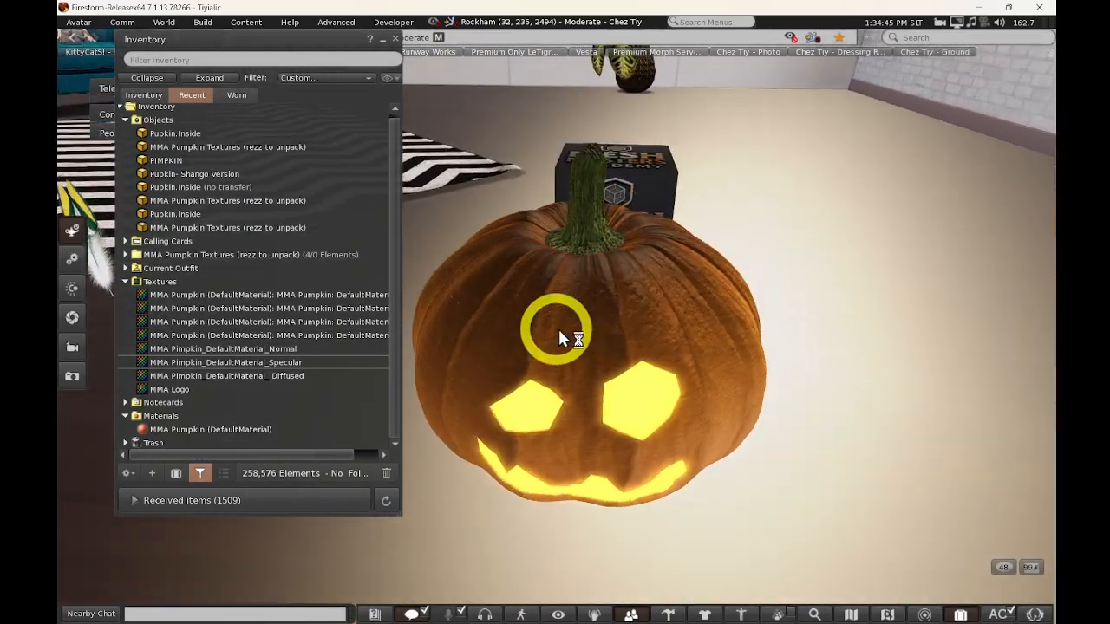
pyautogui.rightClick(591, 285)
pyautogui.click(612, 49)
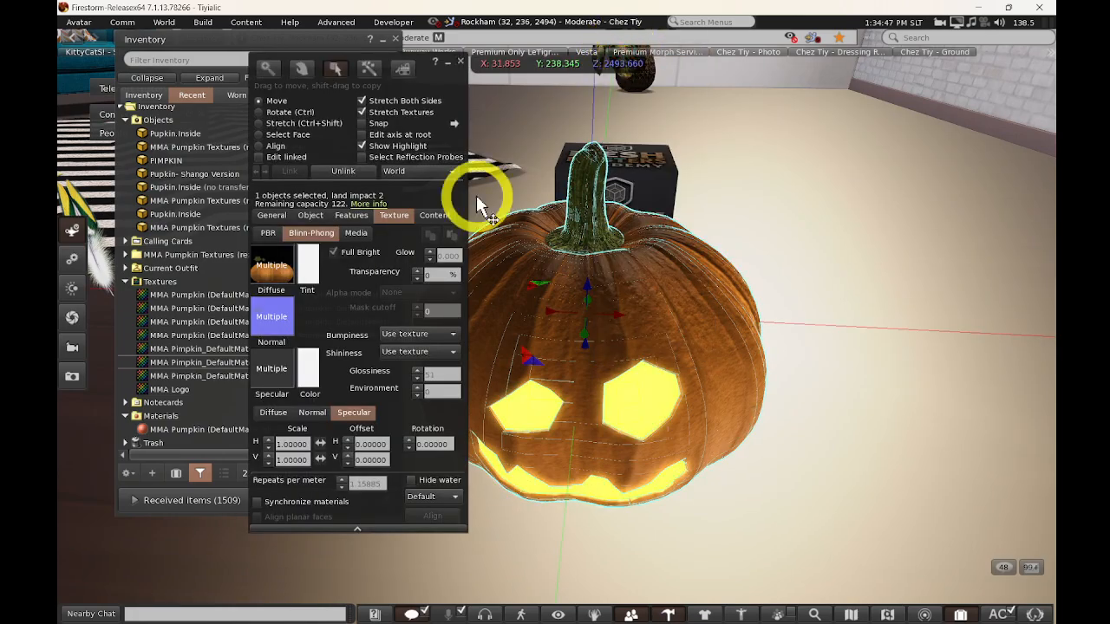
pyautogui.moveTo(455, 141); pyautogui.dragTo(908, 102)
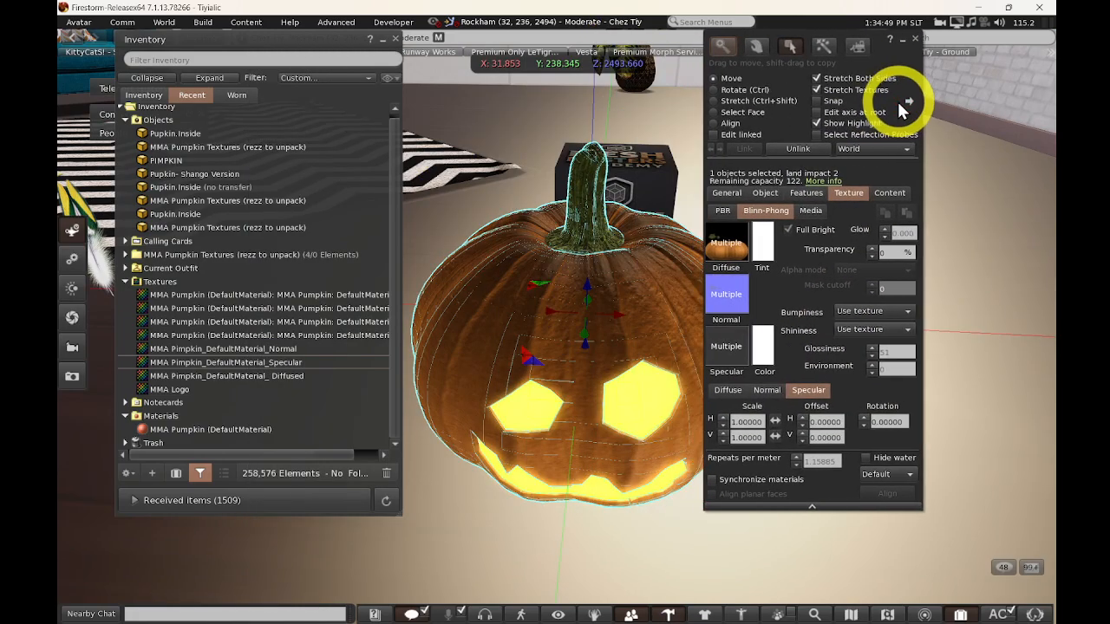
pyautogui.click(711, 195)
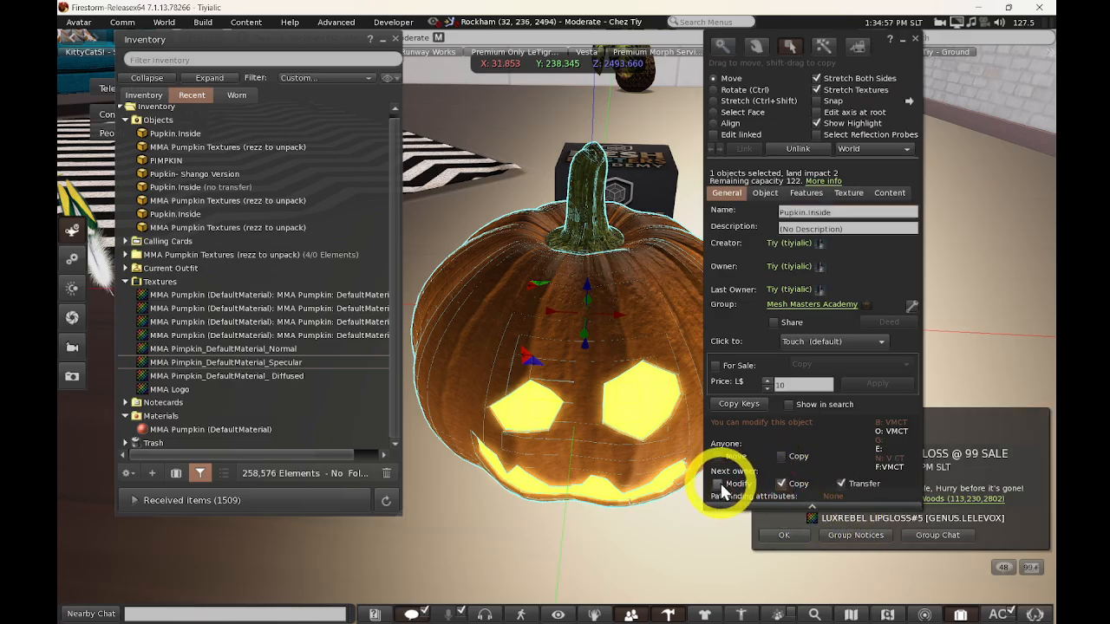
pyautogui.click(841, 484)
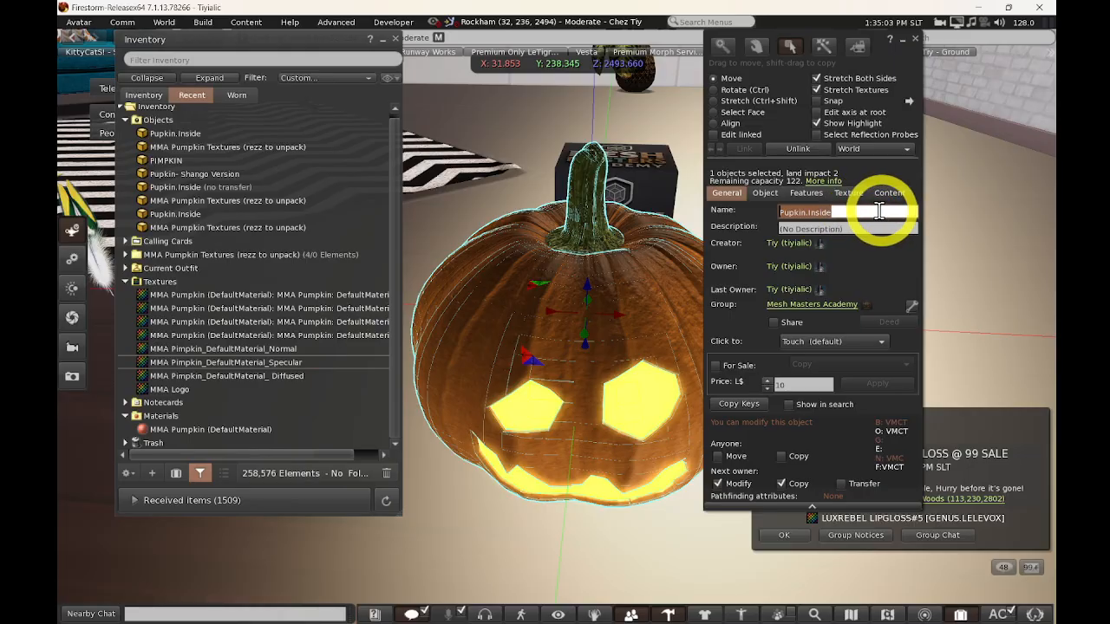
# - Append " - " and the creator's name to the object name Pupkin.Inside, and take the pumpkin back into the inventory
pyautogui.click(847, 213)
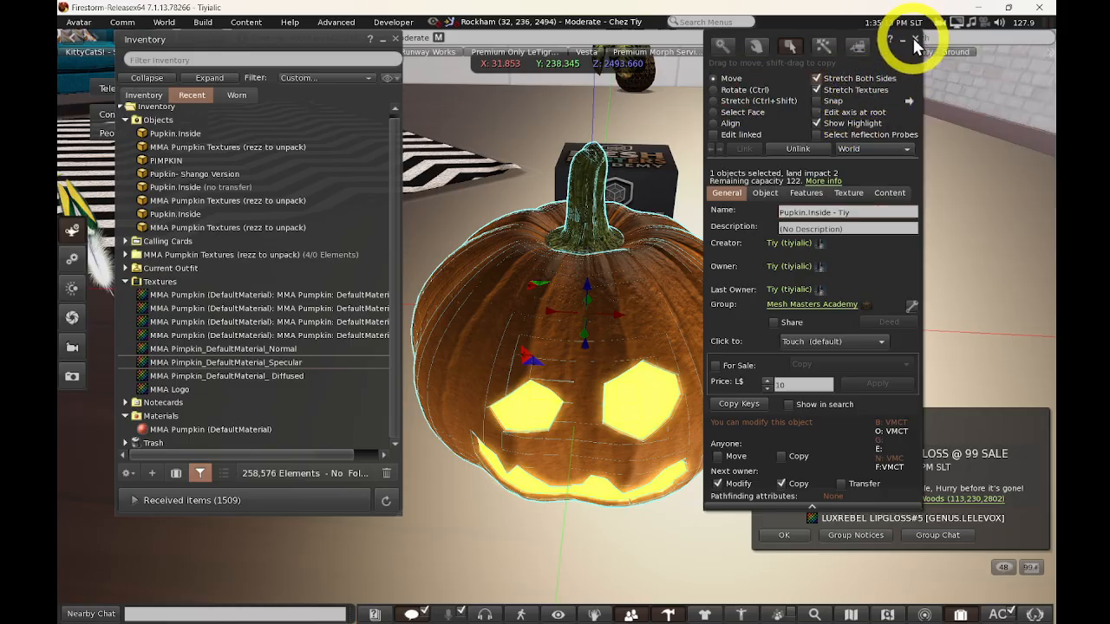
pyautogui.click(916, 38)
pyautogui.rightClick(553, 303)
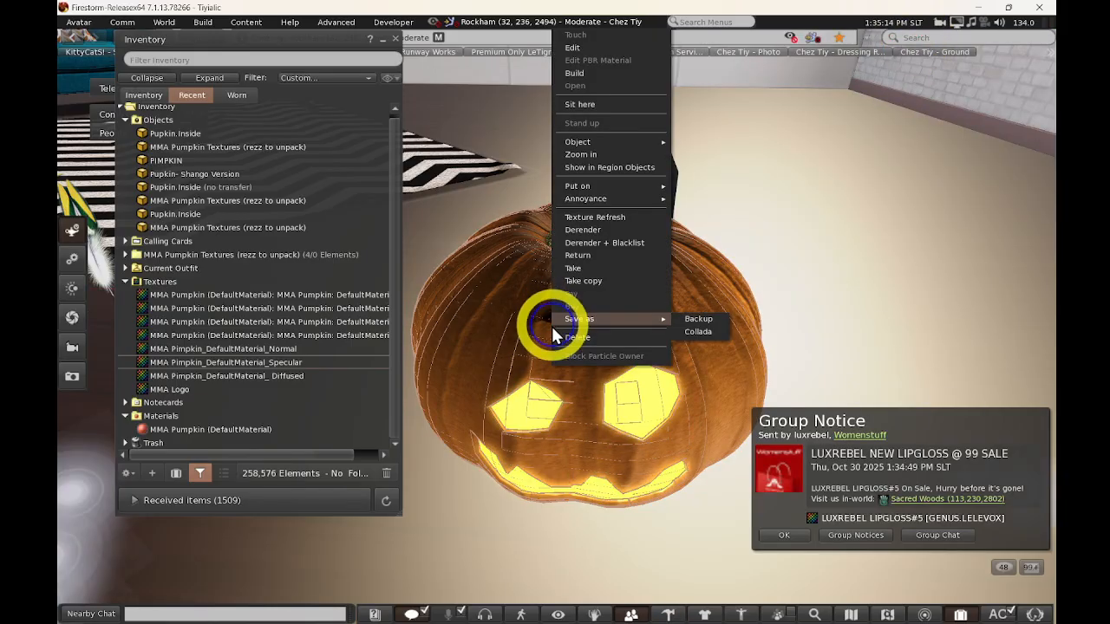
pyautogui.click(584, 268)
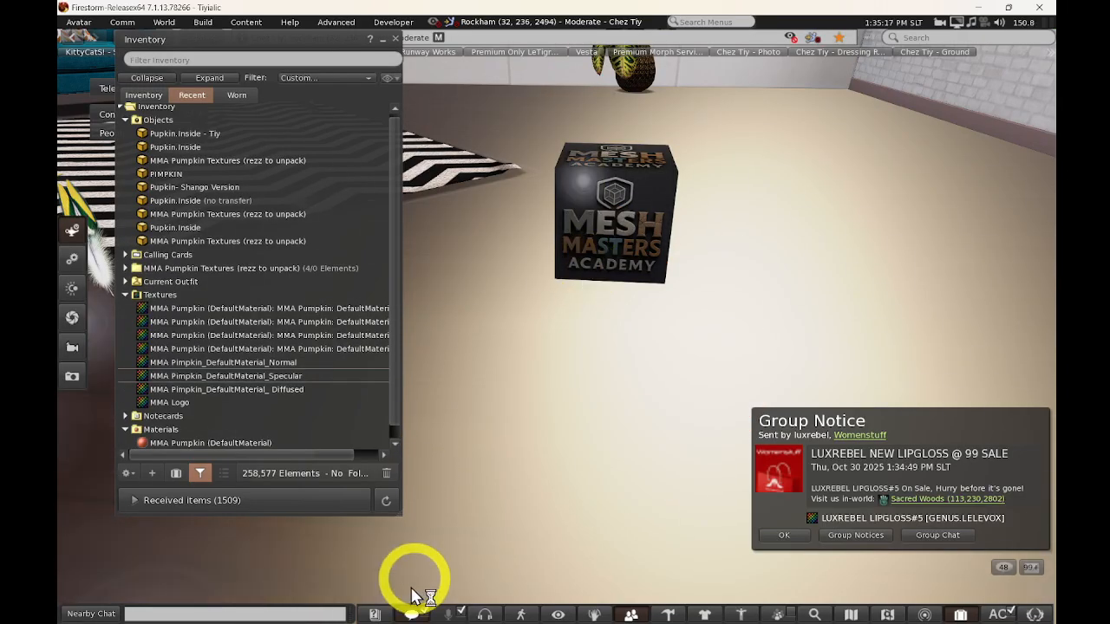